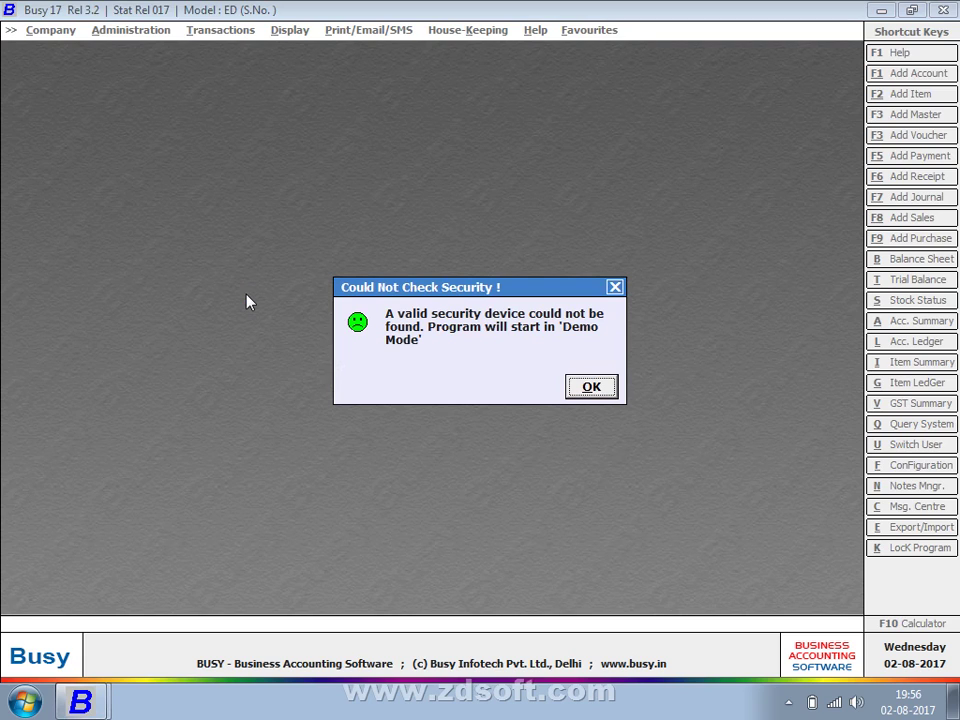
Dismiss the security device notice to start in demo mode, and open the Set Data Directory settings
key(Return)
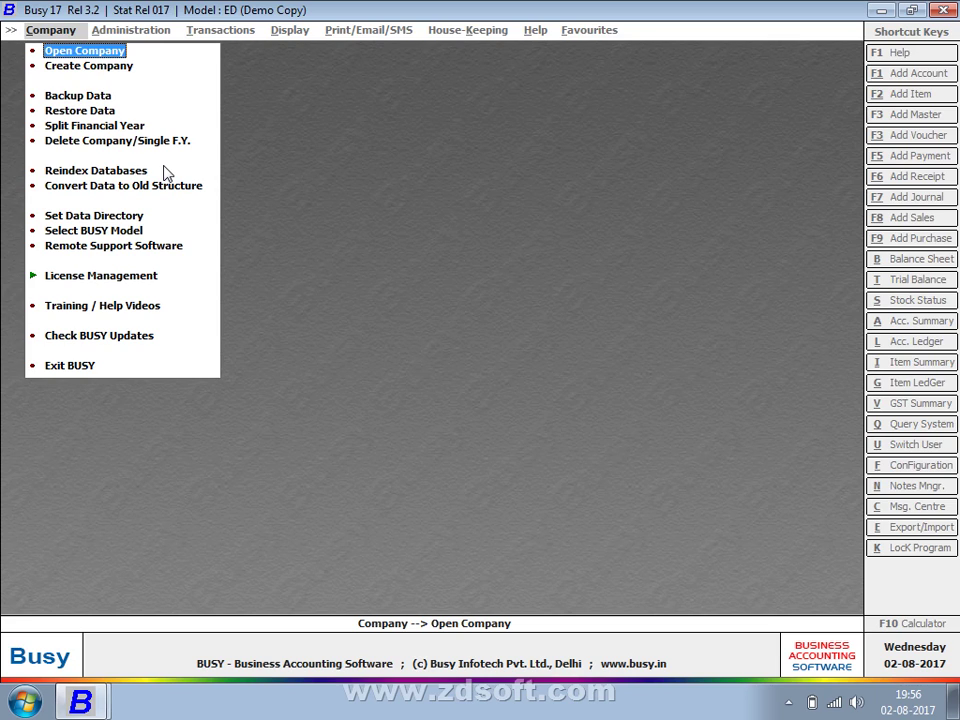
key(Down)
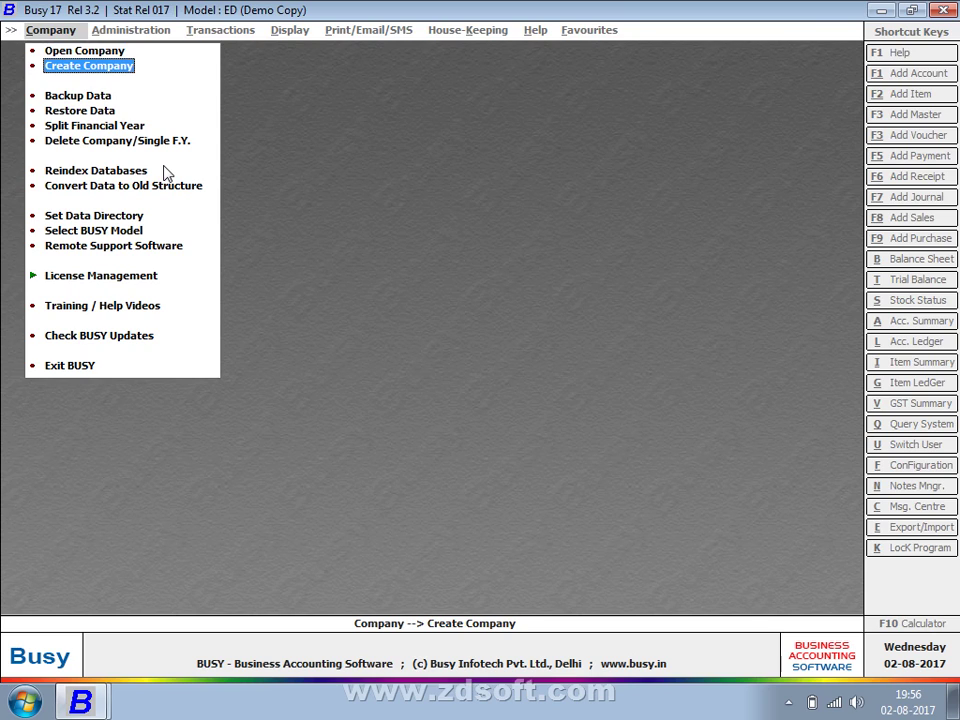
key(Down)
key(Down)
key(Down)
key(Down)
key(Down)
key(Down)
key(Down)
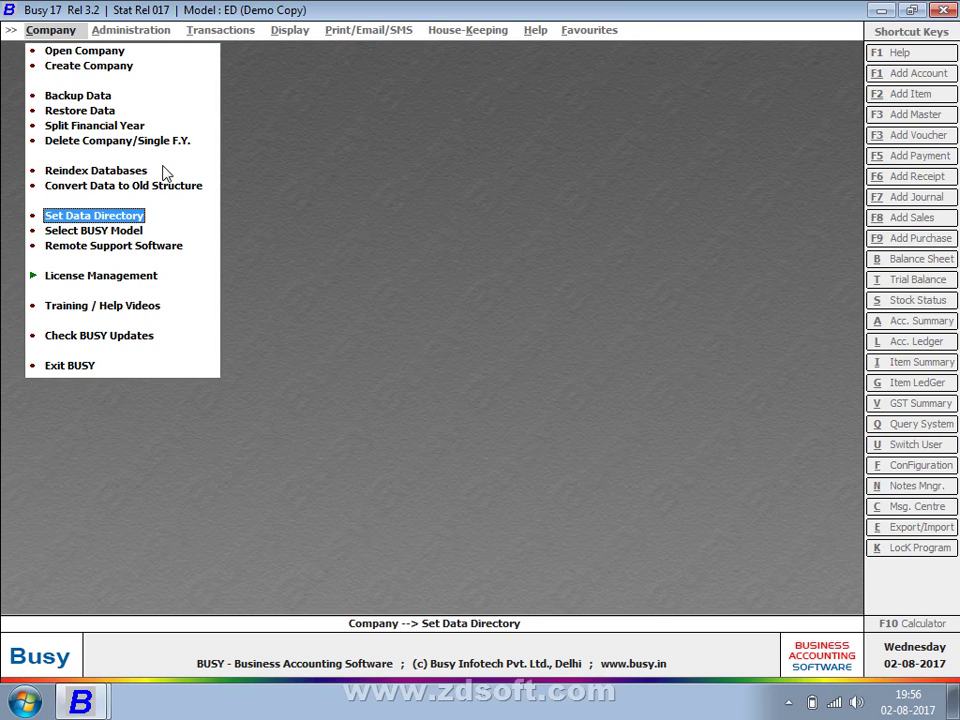
key(Return)
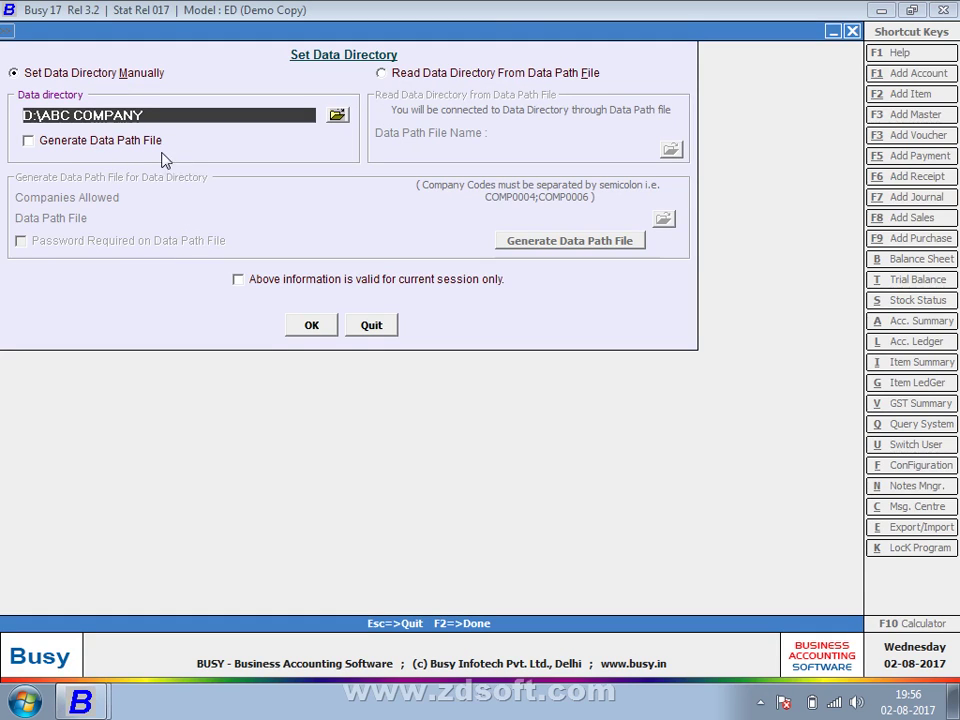
Locate the ABC COMPANY folder on drive D in Windows Explorer, and return to Busy to accept D:\ABC COMPANY as data directory
right_click(263, 704)
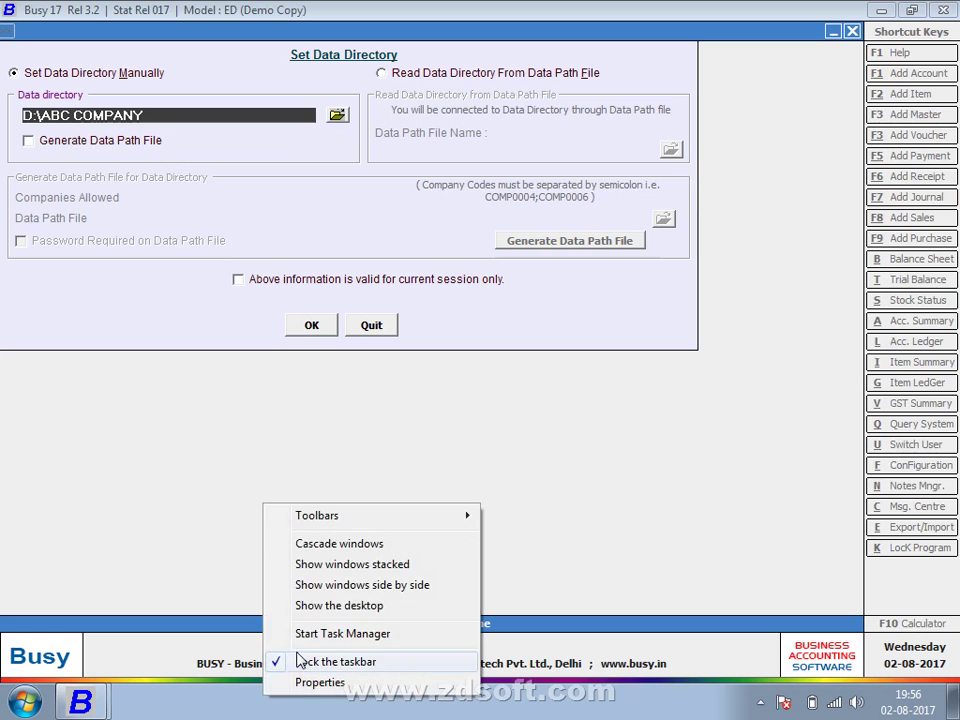
click(316, 607)
double_click(35, 115)
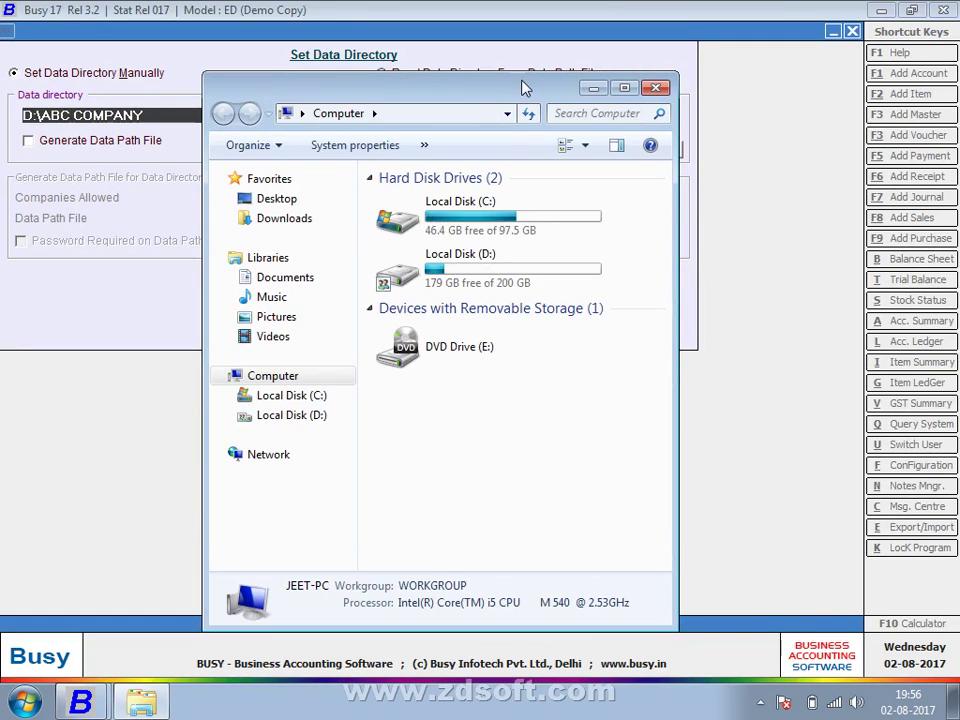
double_click(578, 86)
double_click(420, 150)
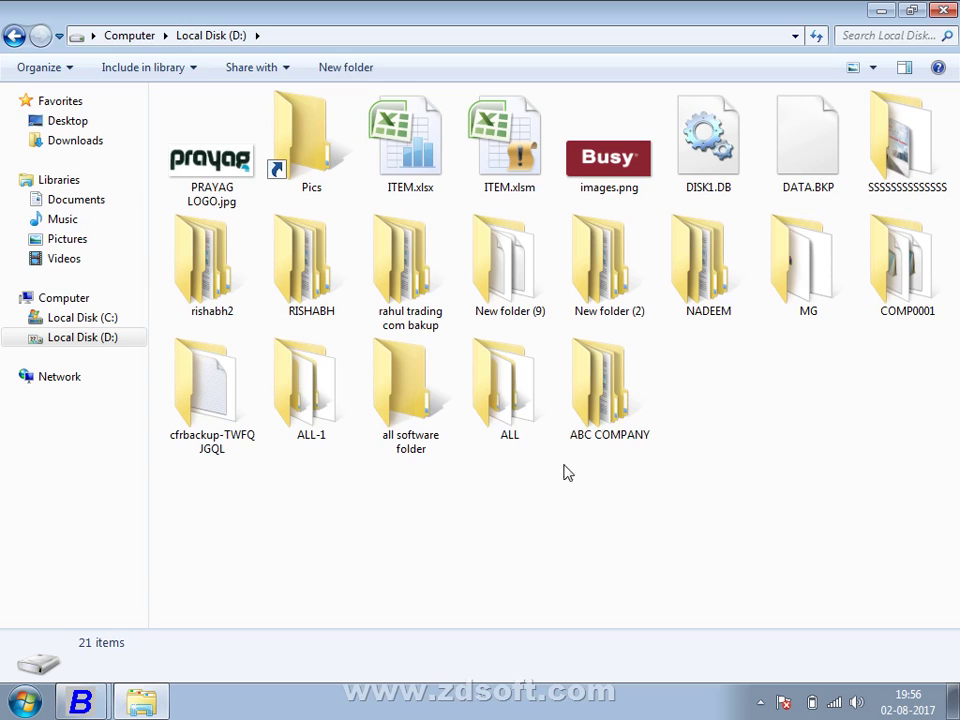
click(595, 430)
click(80, 703)
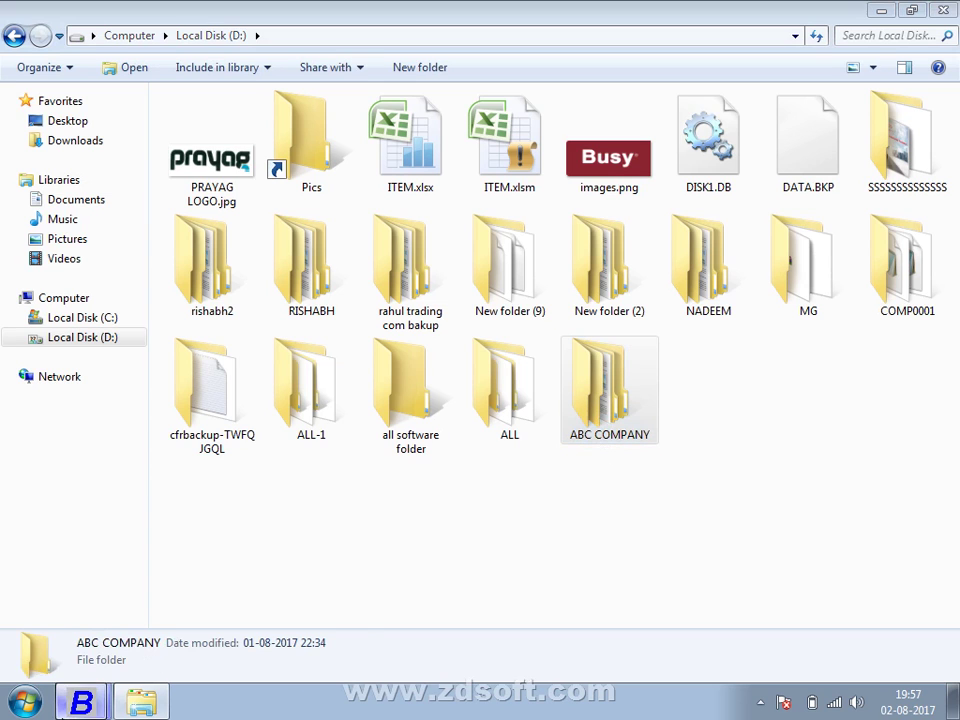
click(102, 660)
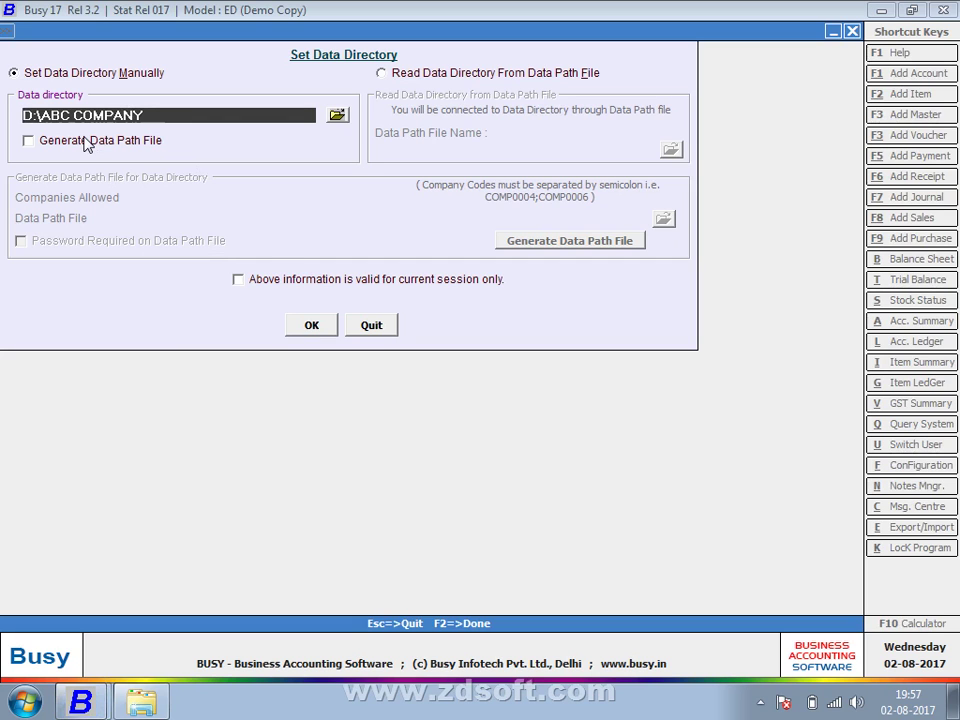
key(F2)
Switch to Windows Explorer to pick out the ALL folder on drive D, and return to Busy
click(145, 701)
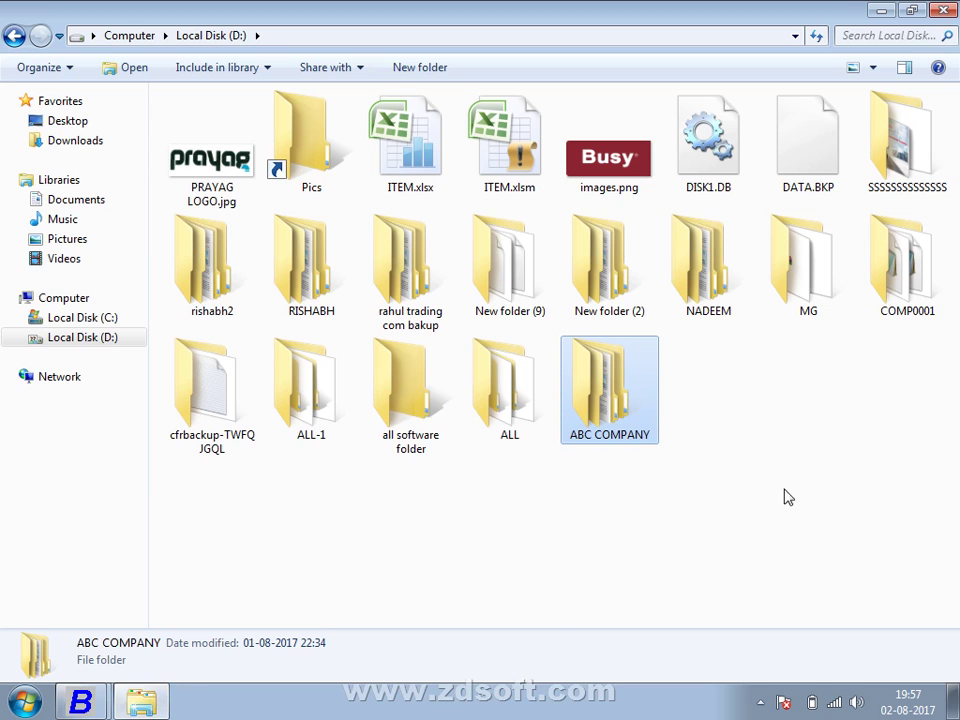
click(523, 421)
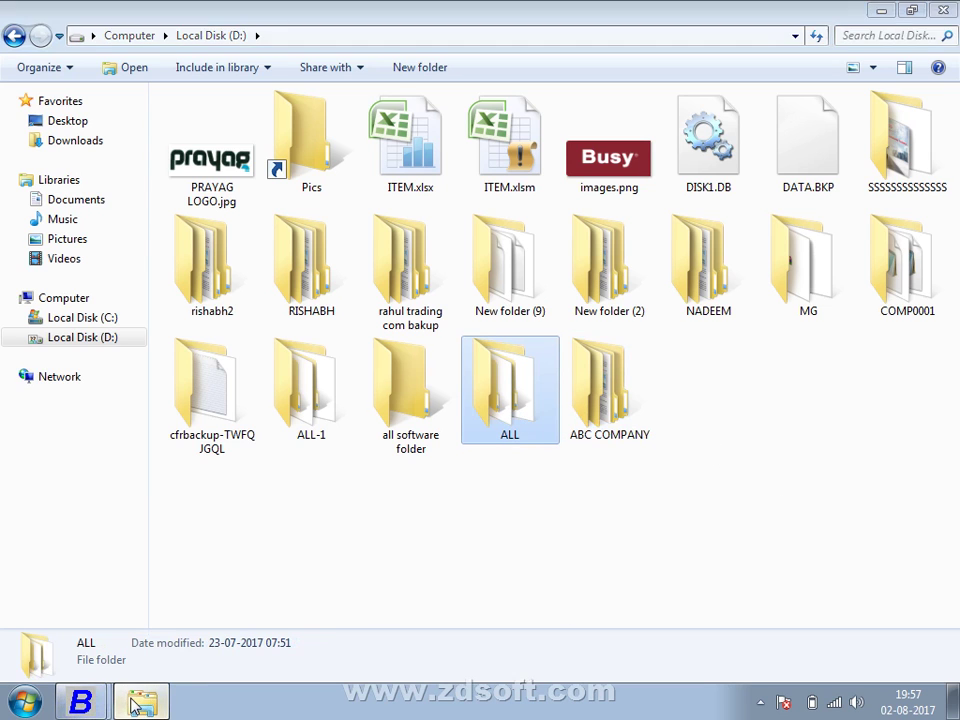
click(80, 701)
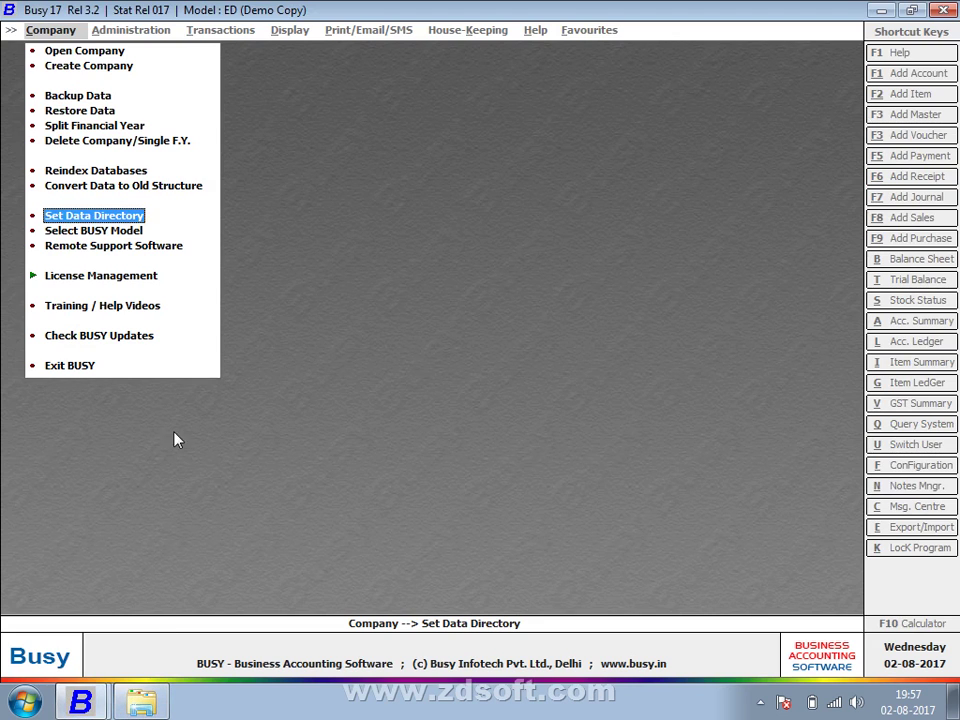
Set the data directory to the ALL folder on drive D and check which companies it offers to open
click(128, 215)
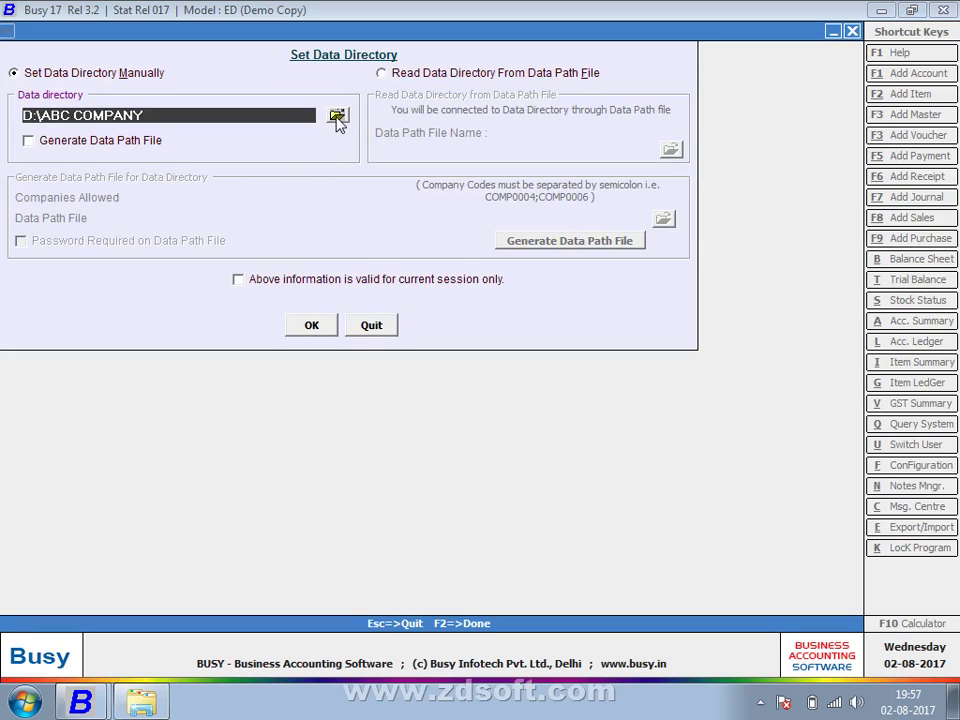
click(338, 118)
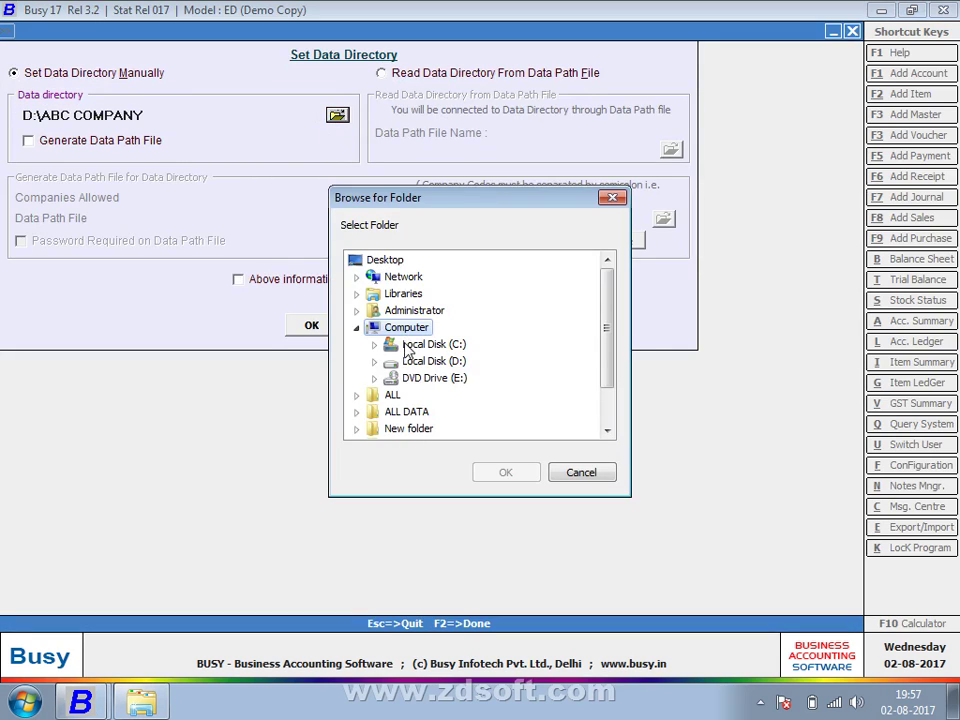
click(373, 361)
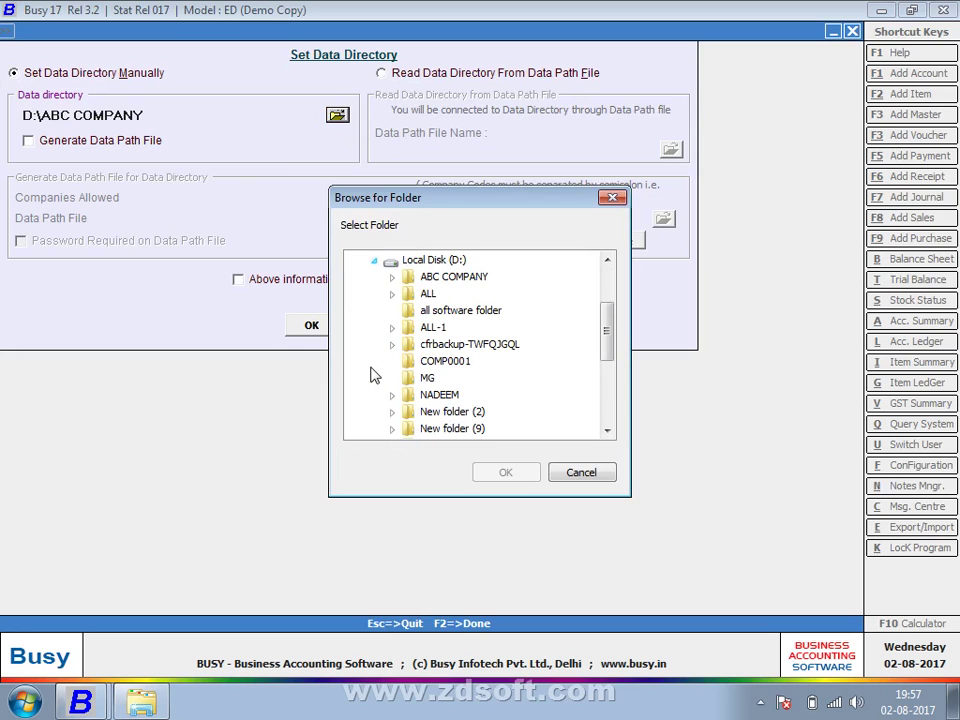
click(428, 293)
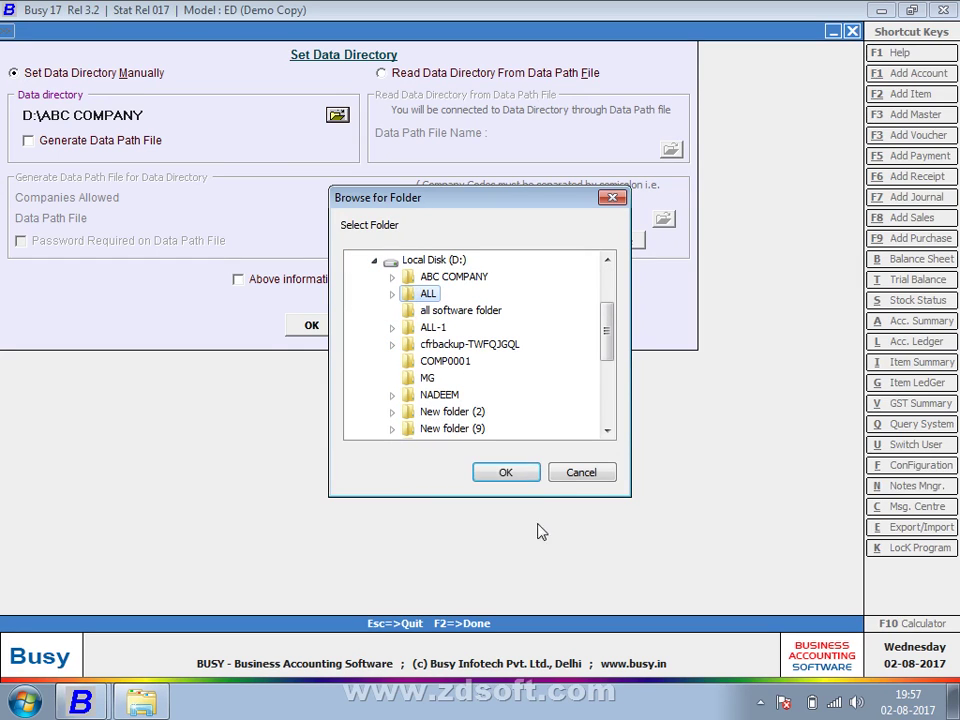
click(522, 473)
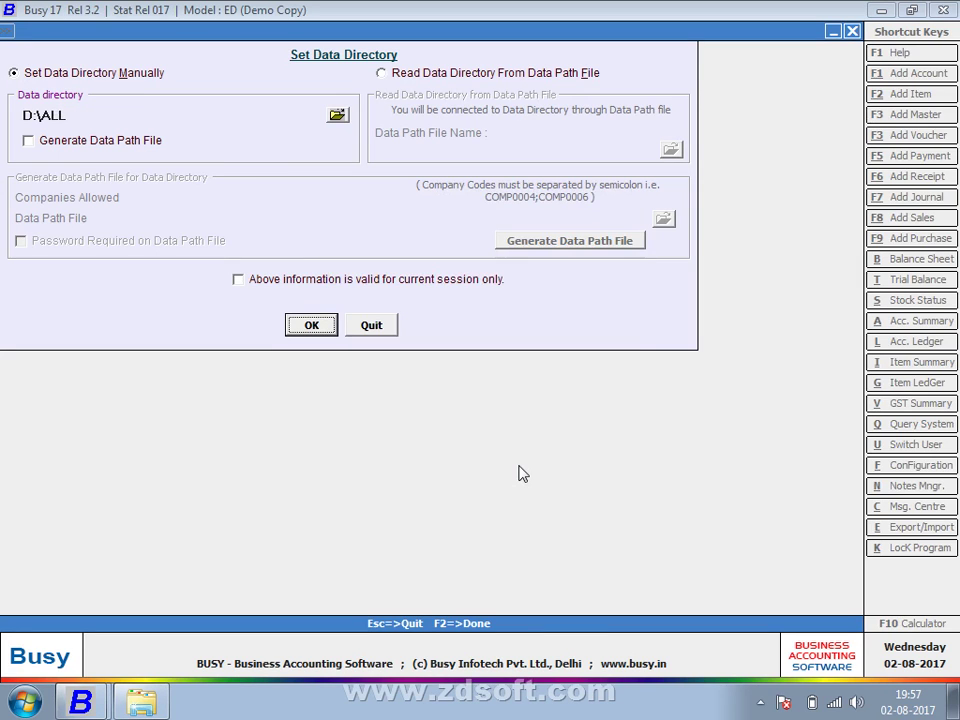
click(313, 330)
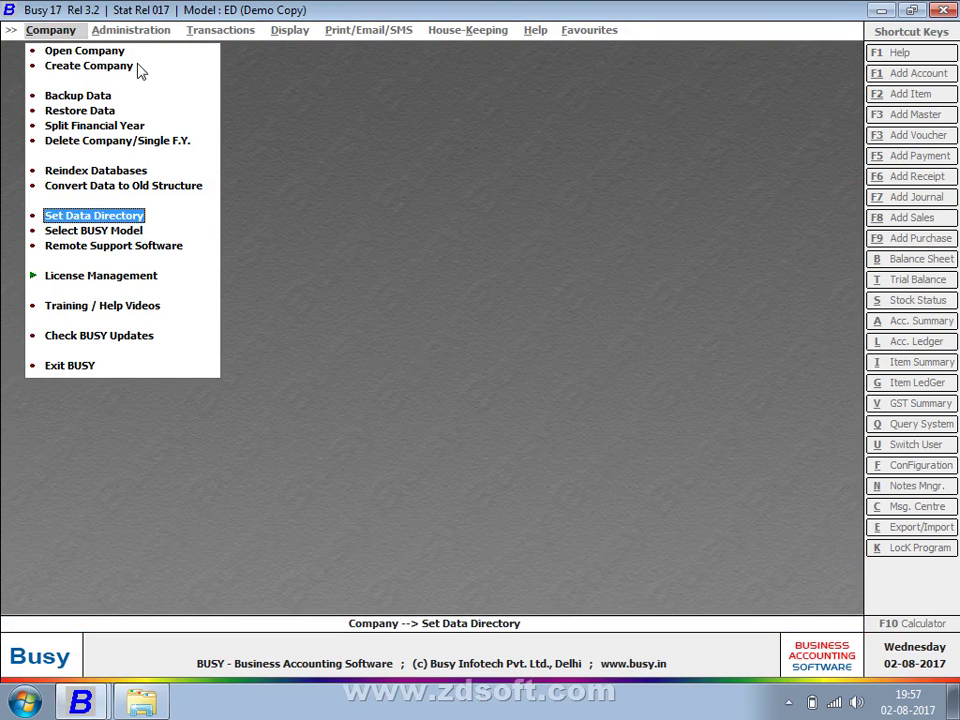
click(100, 56)
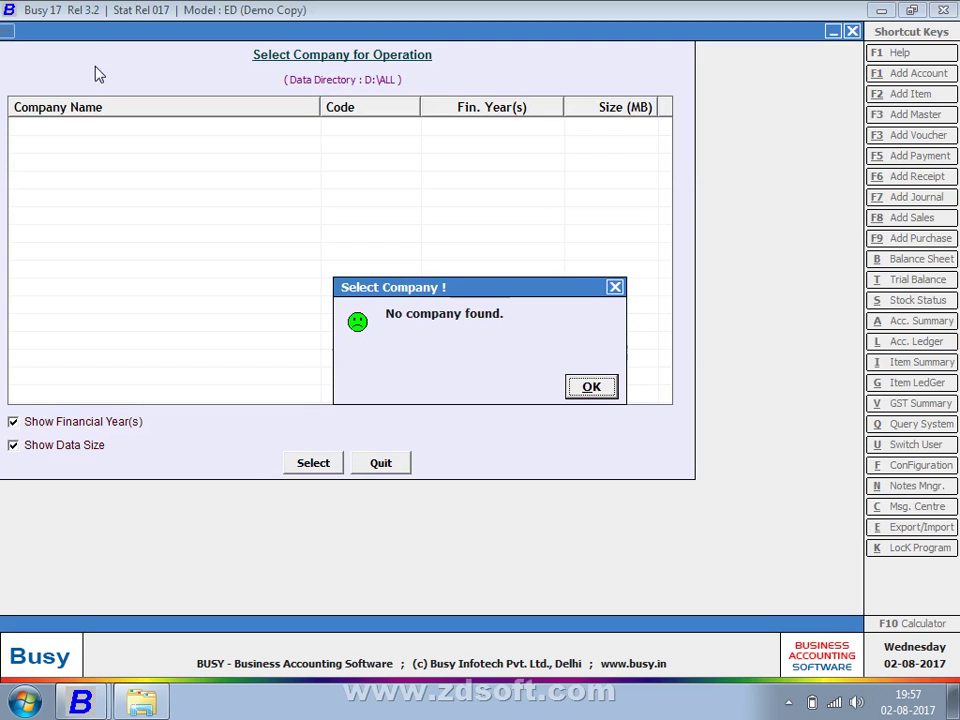
click(594, 387)
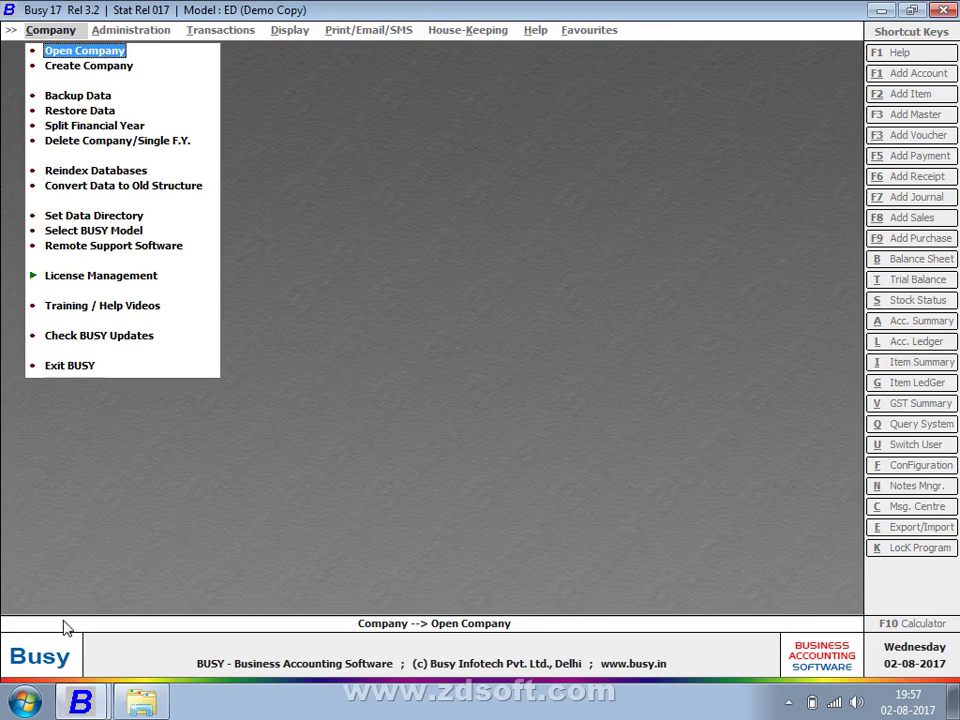
Switch to Windows Explorer to examine the contents of D:\ALL, and return to Busy
click(141, 700)
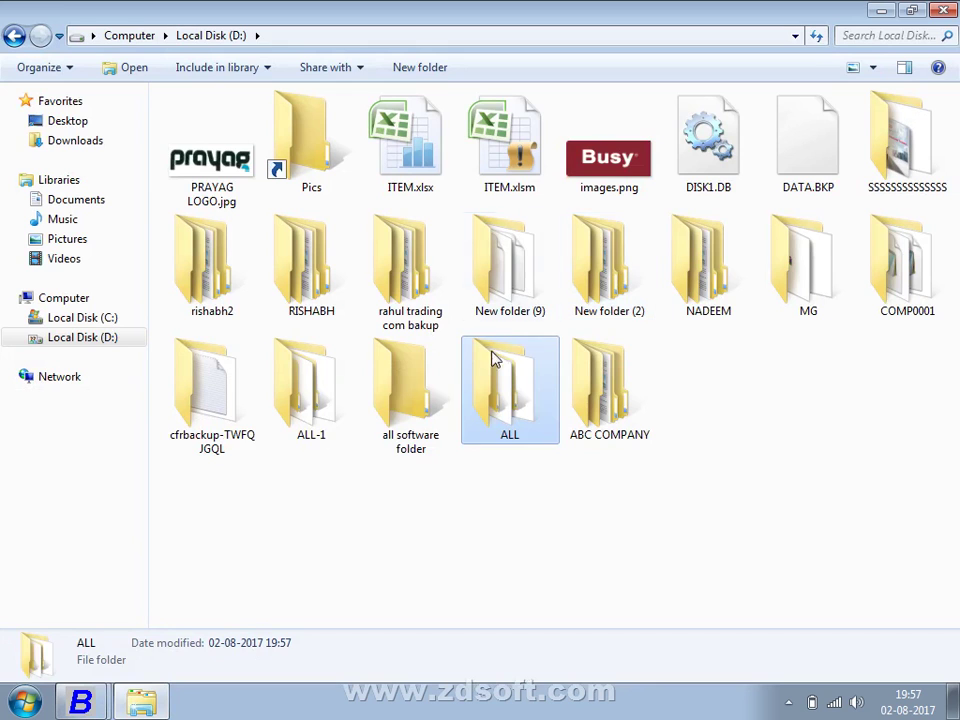
double_click(469, 400)
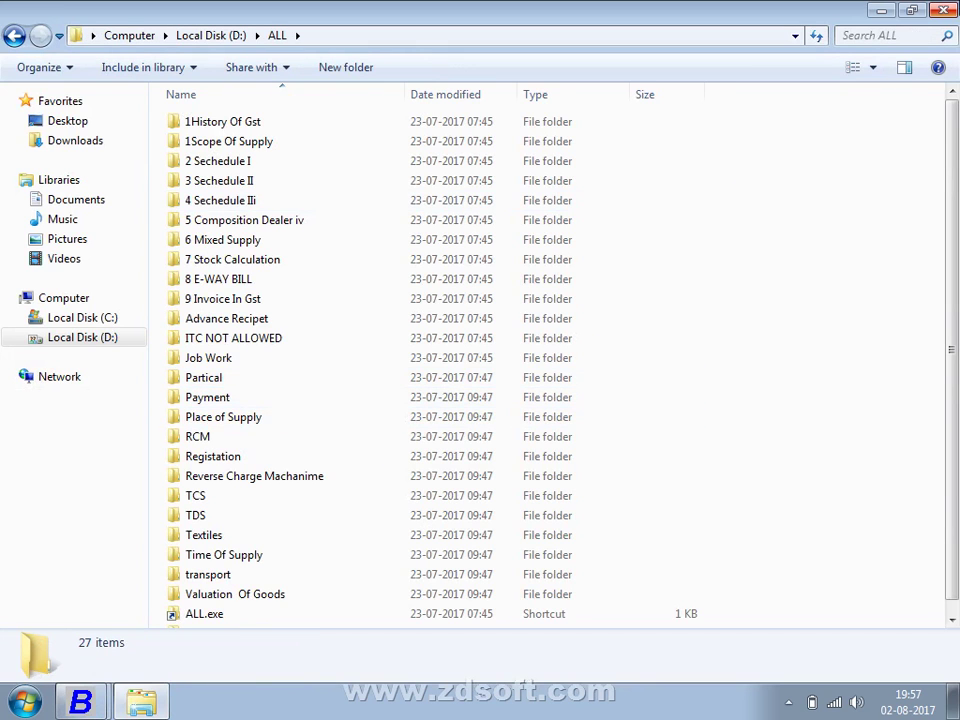
click(888, 9)
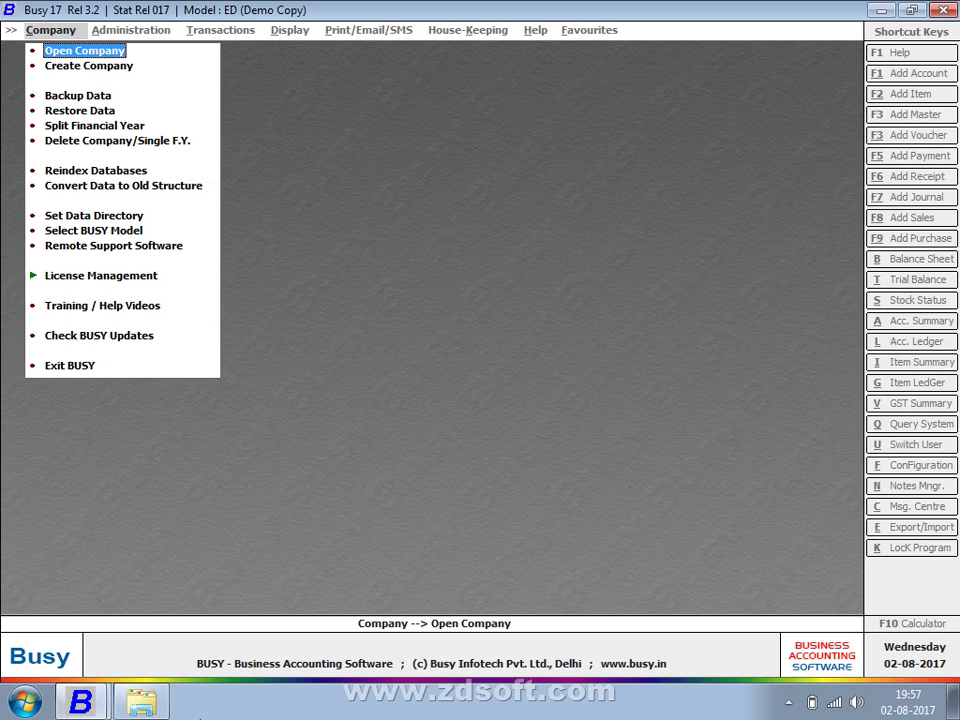
click(133, 705)
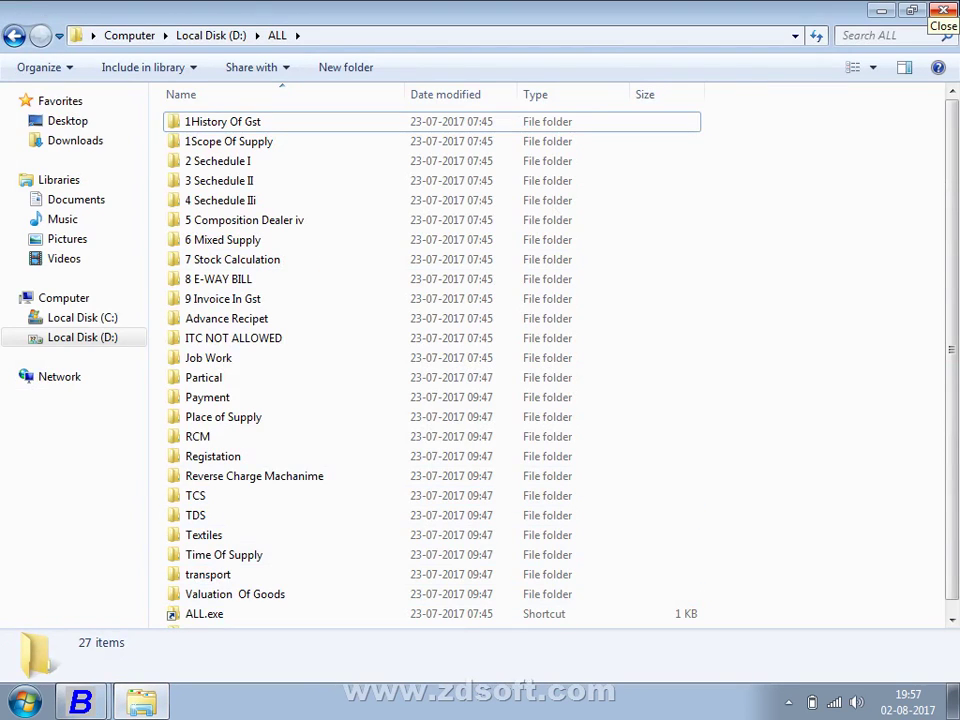
click(945, 10)
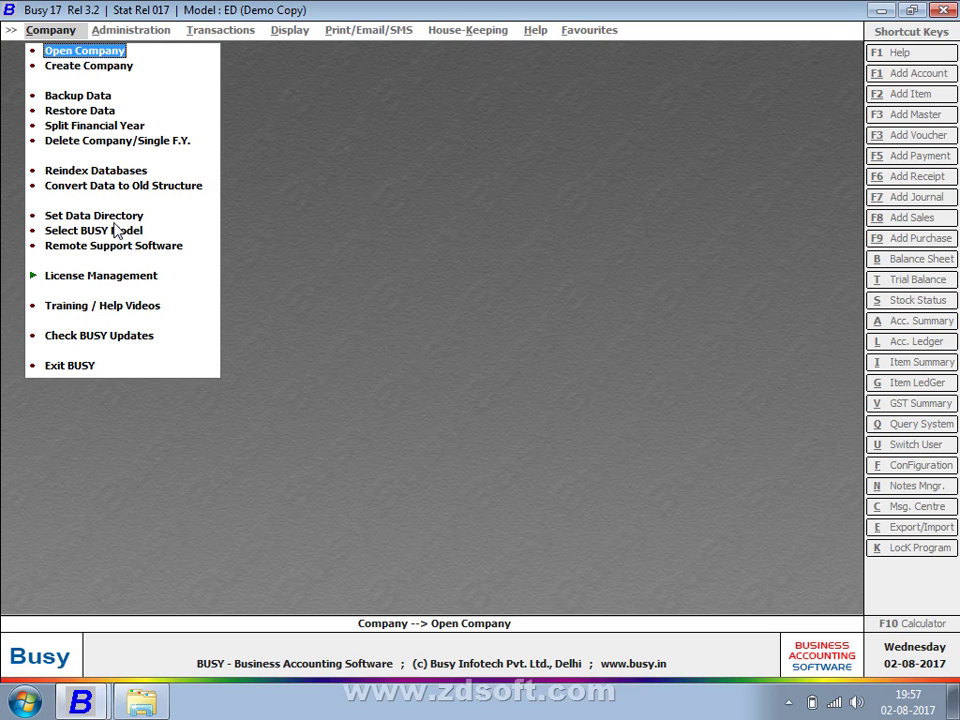
Set the data directory to D:\ABC COMPANY and check which companies it offers to open
click(94, 216)
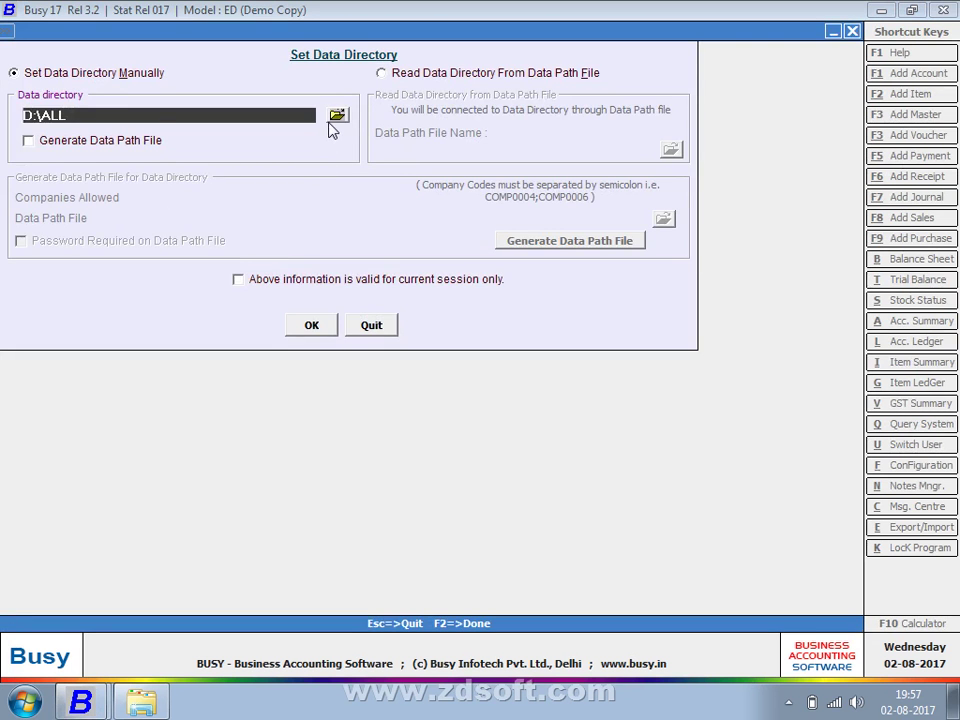
click(336, 117)
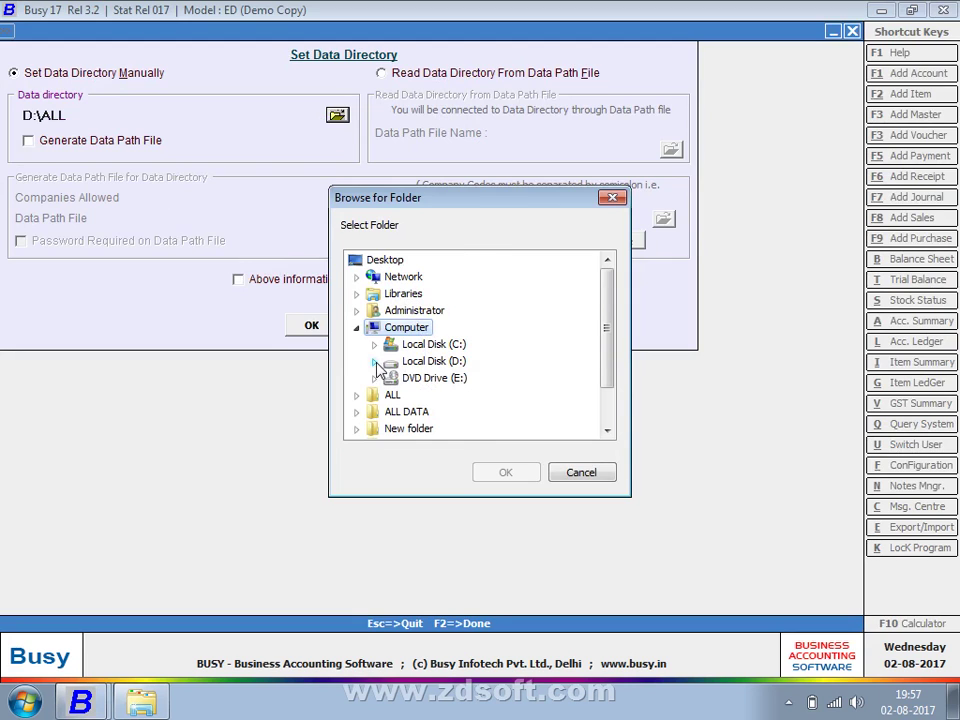
click(377, 369)
mouse_move(608, 349)
mouse_down()
mouse_move(615, 378)
mouse_move(609, 340)
mouse_up()
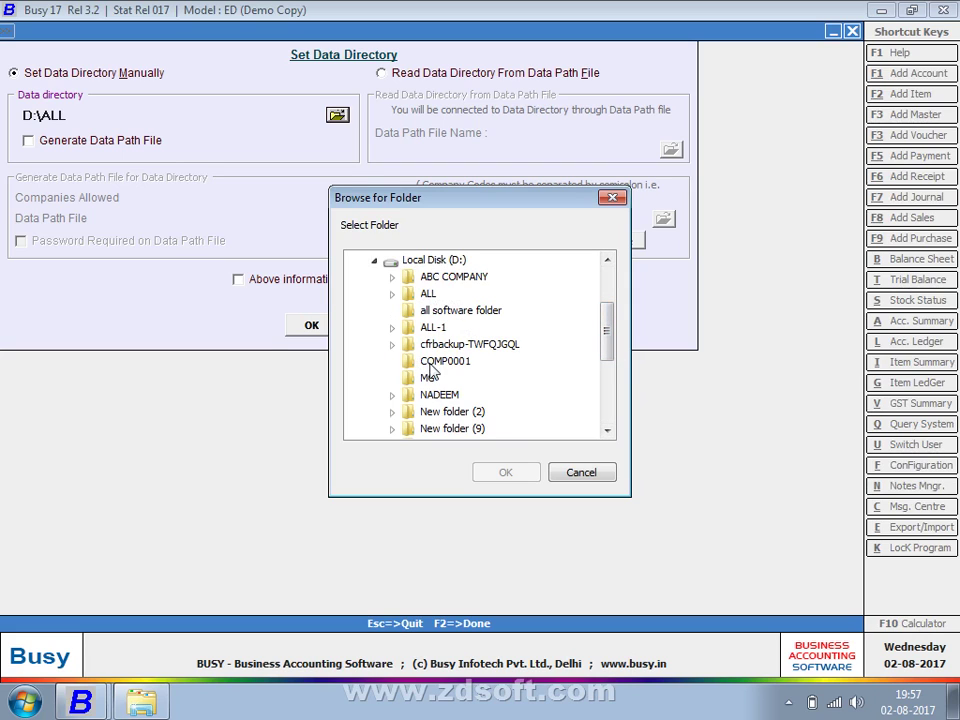
click(452, 276)
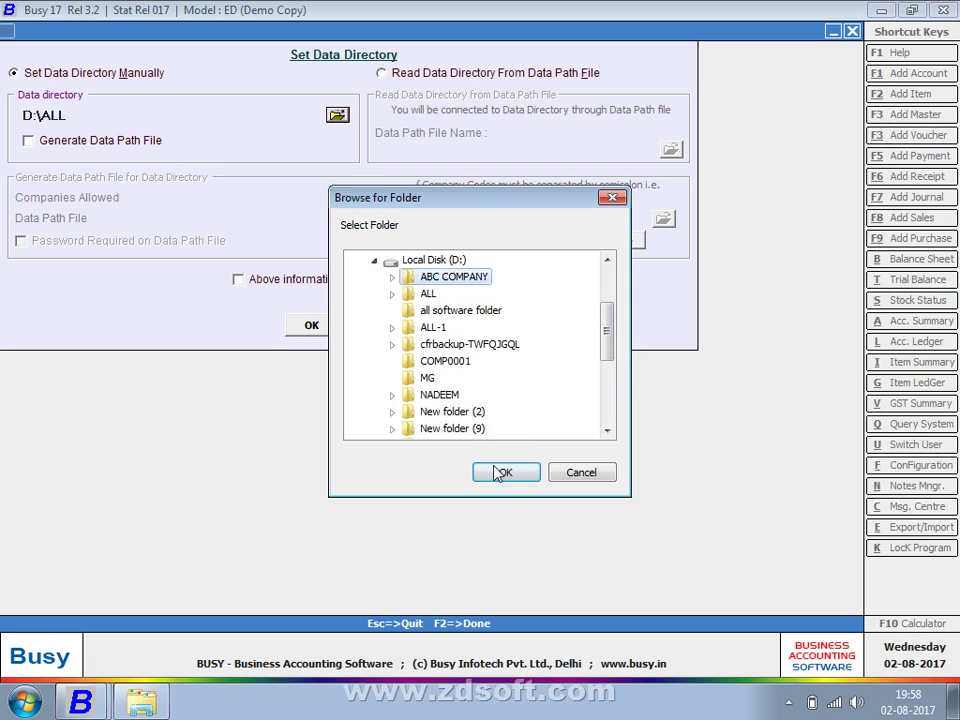
click(505, 472)
click(305, 328)
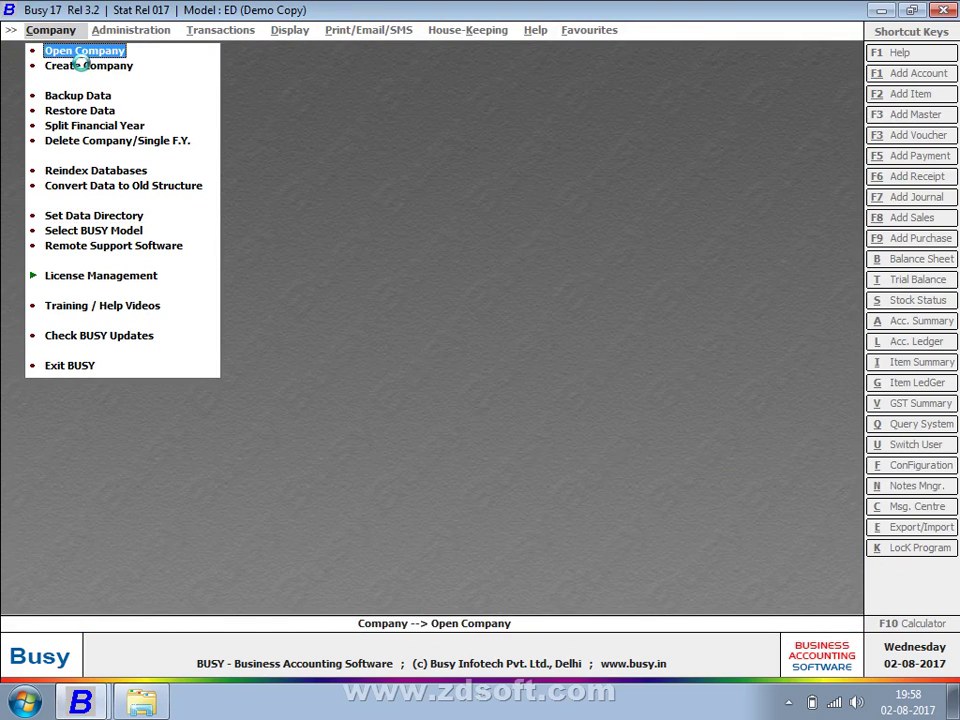
click(76, 52)
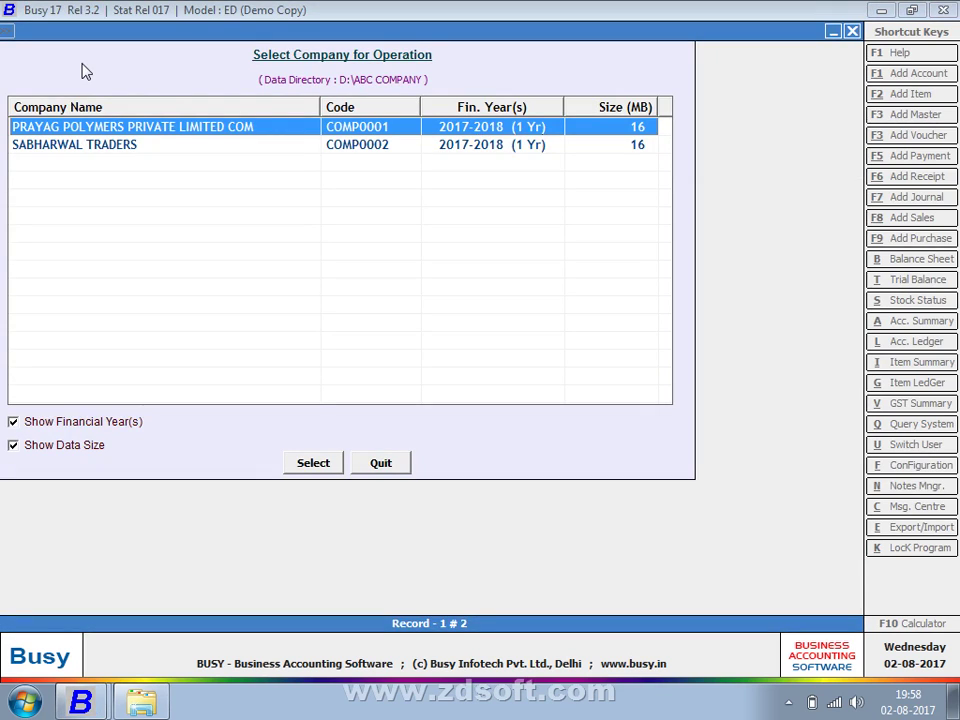
key(Escape)
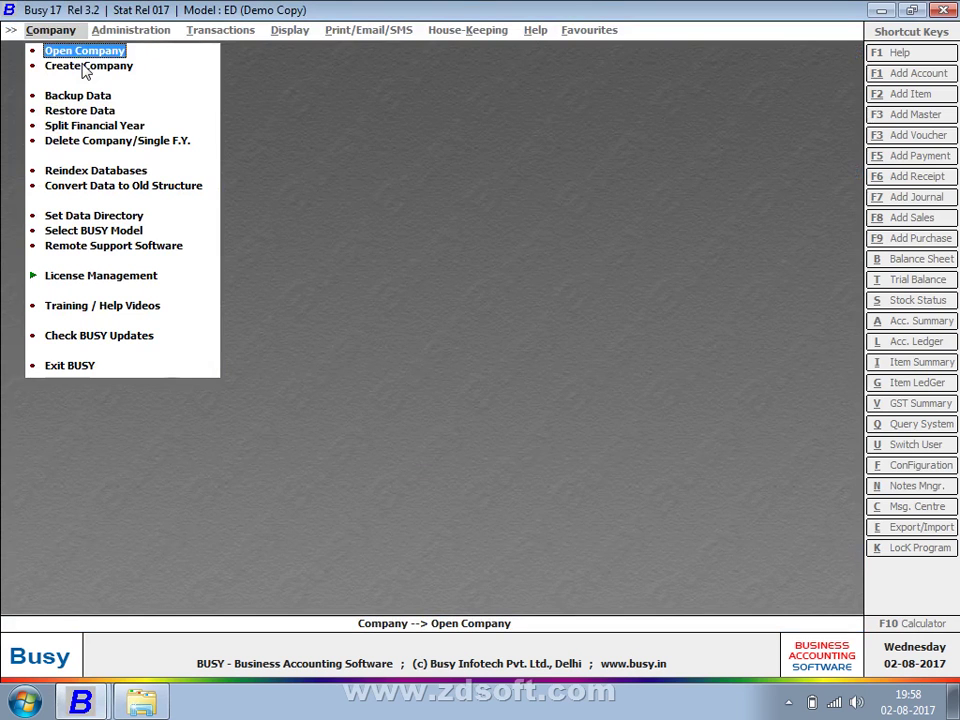
Accept D:\ABC COMPANY again as the data directory and bring up the list of companies to open
click(122, 215)
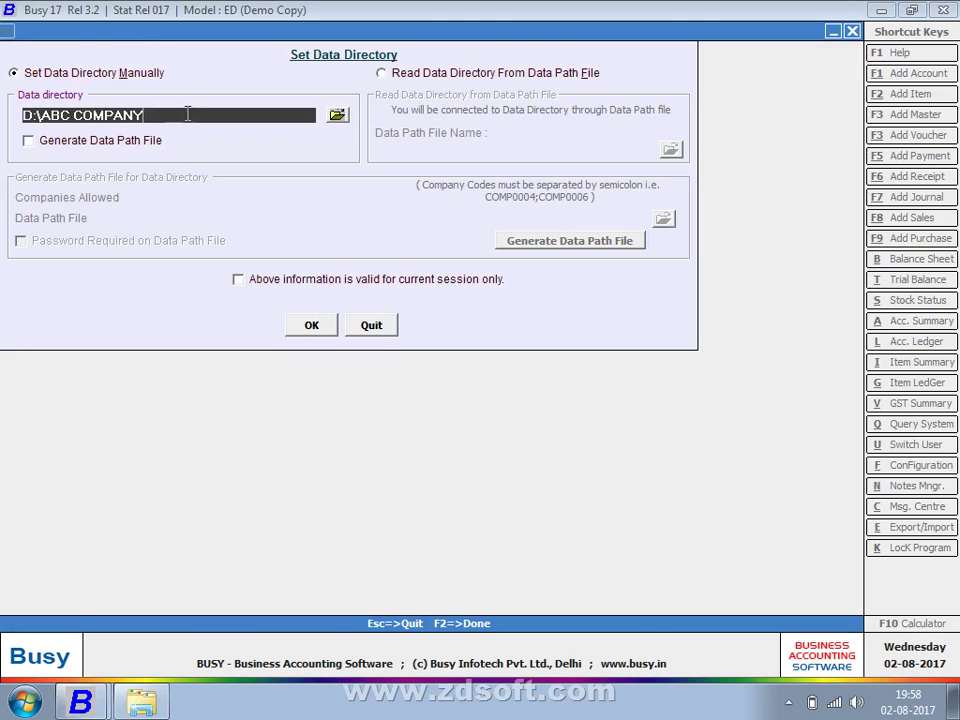
drag(187, 115, 16, 112)
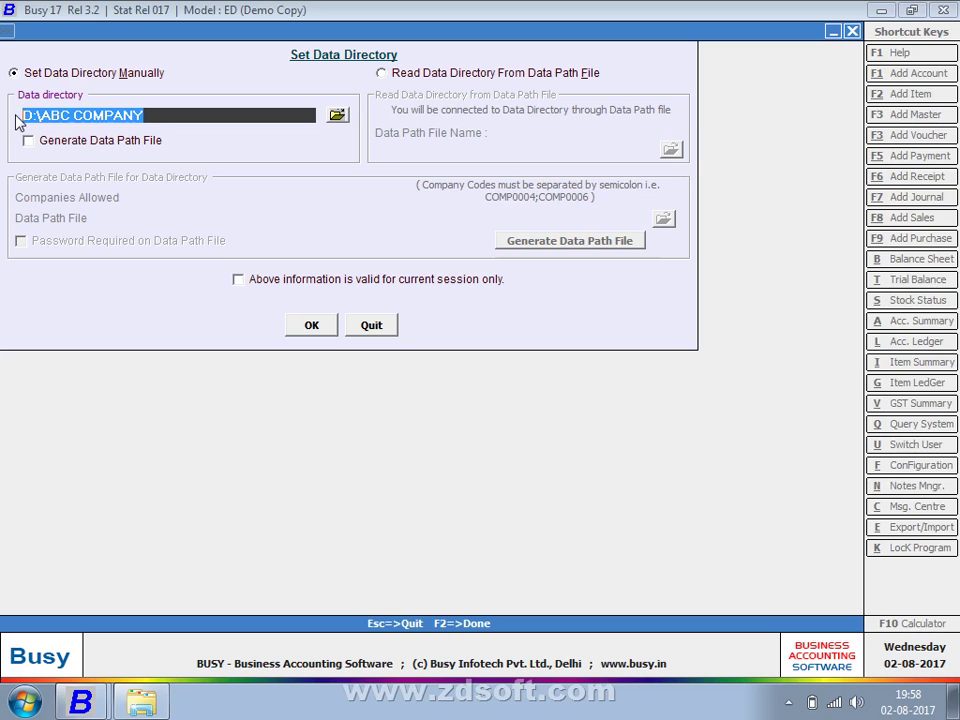
key(F2)
click(54, 48)
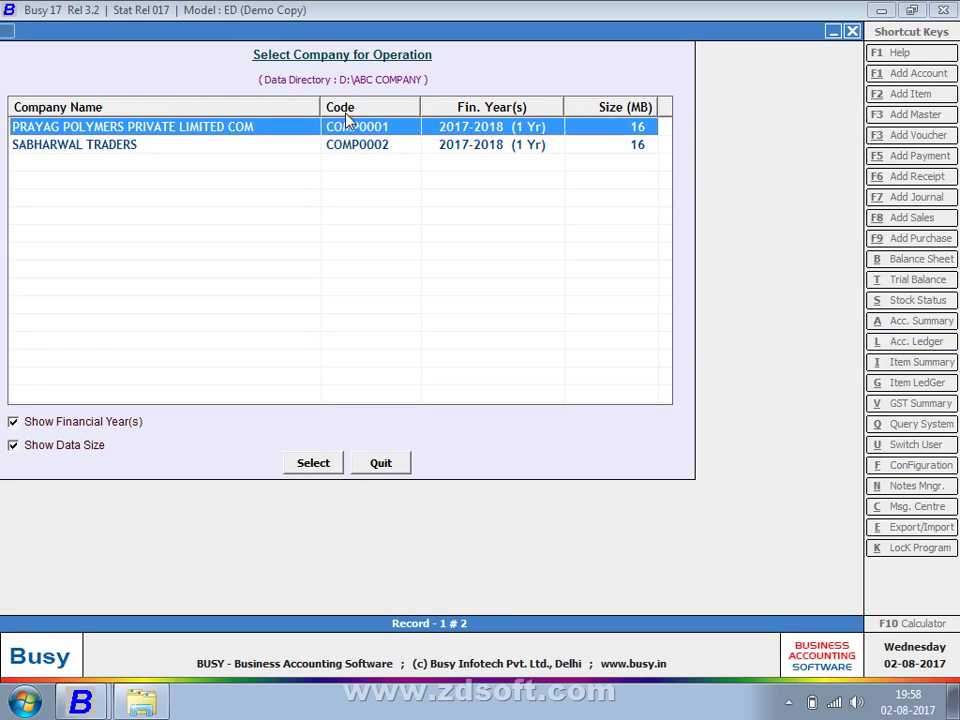
Close the company list and review the current folder in the Set Data Directory form
key(Escape)
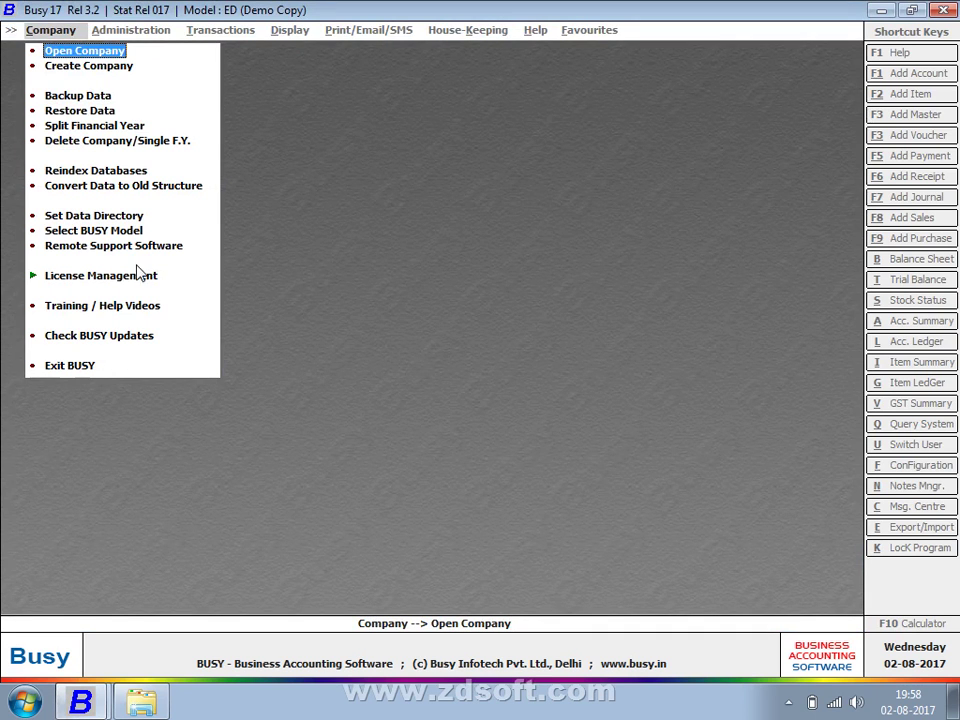
click(100, 215)
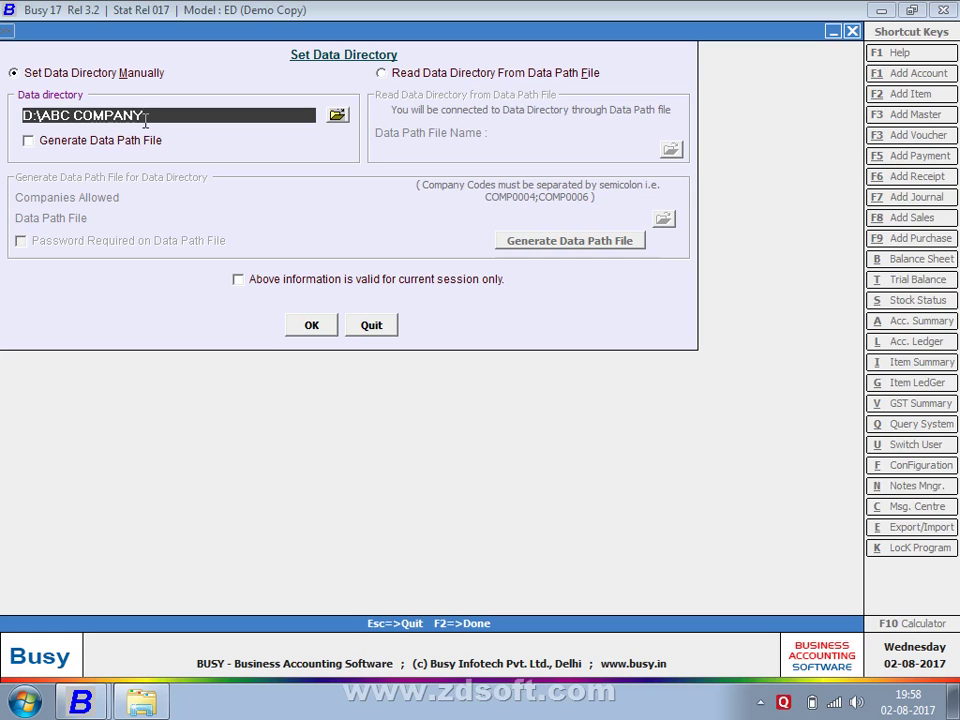
key(Escape)
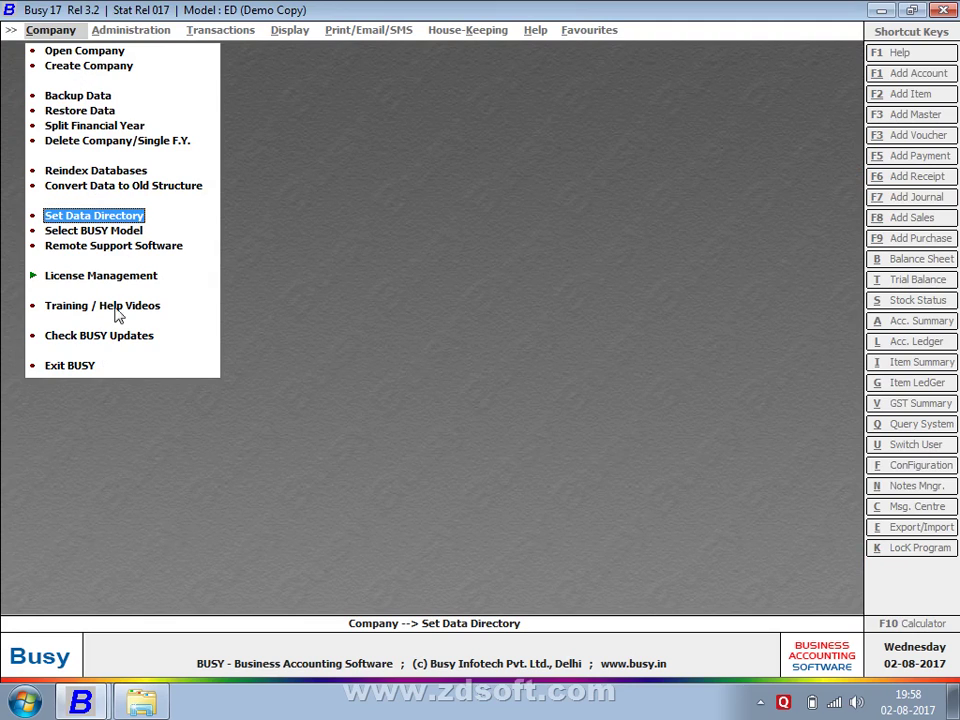
click(129, 216)
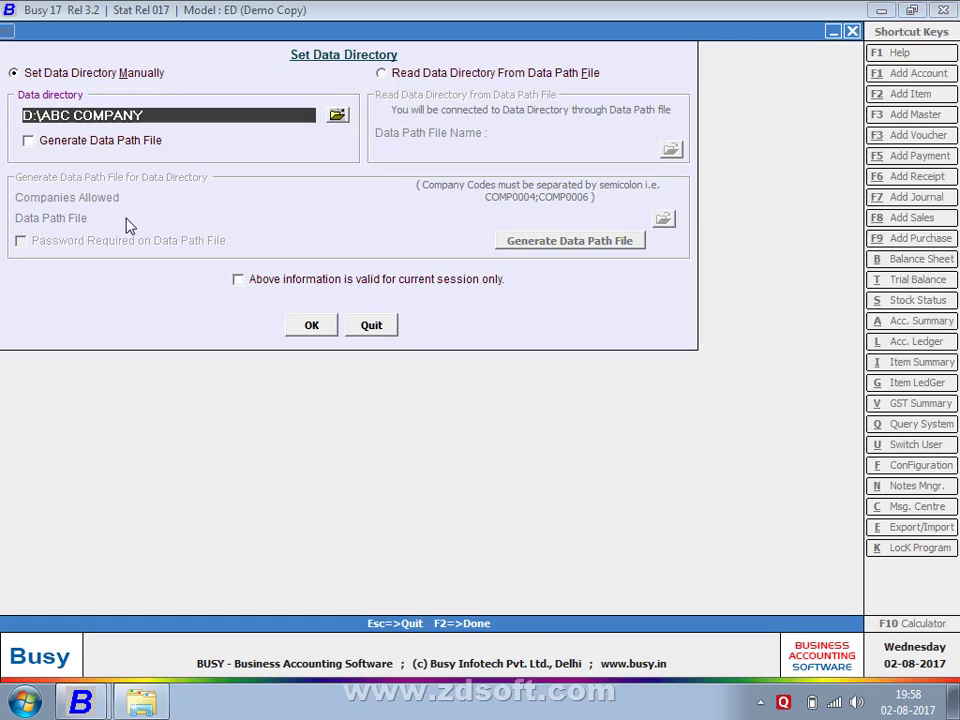
Switch to Windows Explorer and open IMG_20170430_201752.jpg from D:\New folder (9)\data\data to read the handwritten company details
click(158, 698)
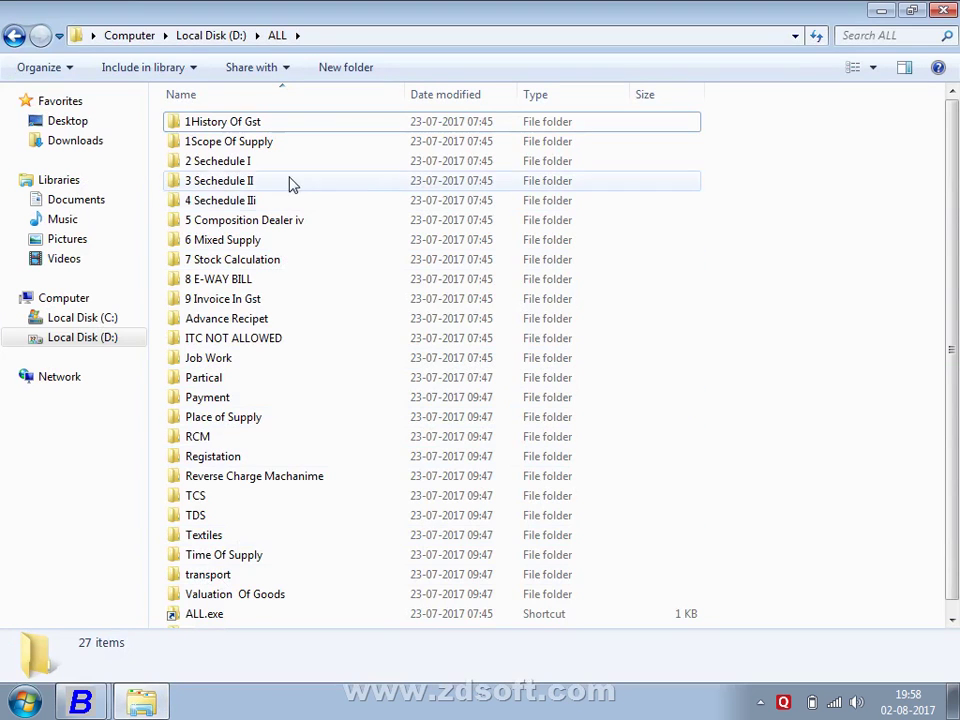
click(86, 338)
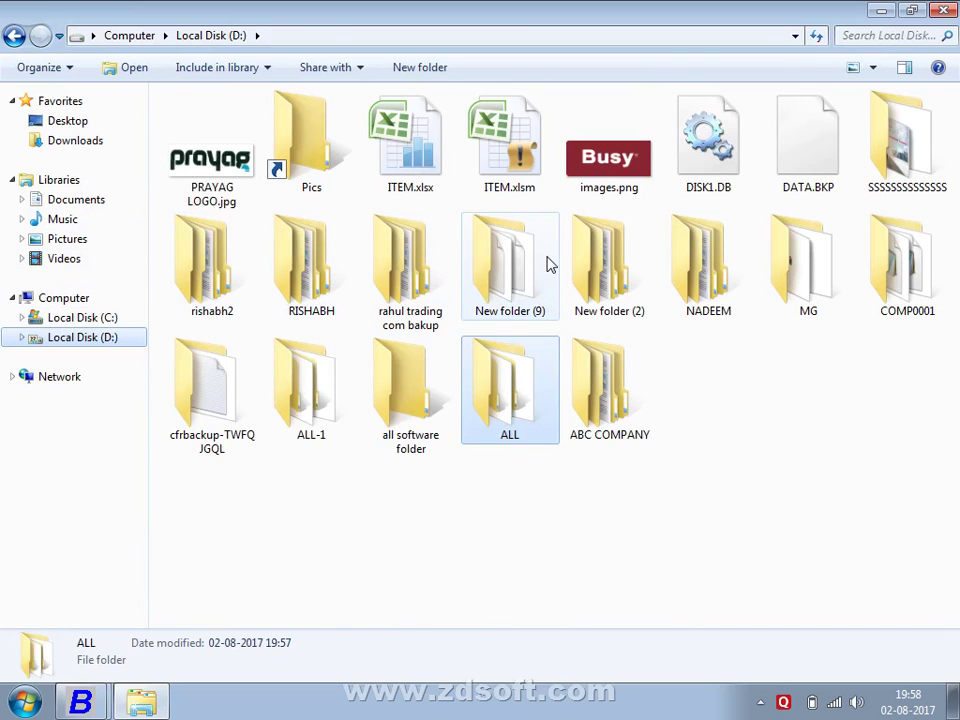
click(548, 263)
double_click(548, 263)
double_click(262, 200)
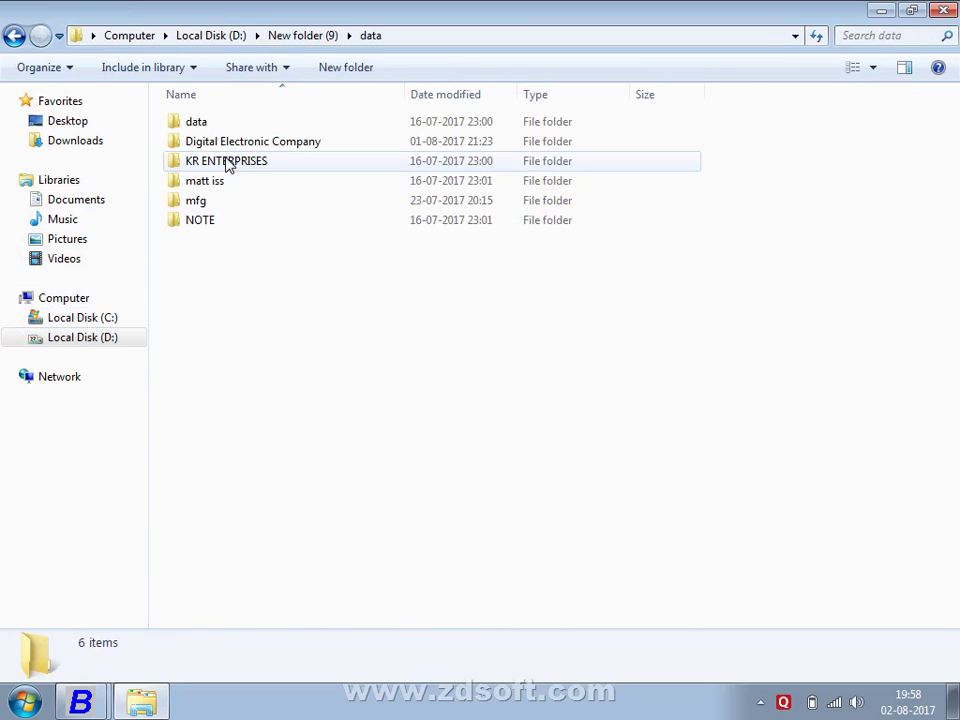
double_click(195, 122)
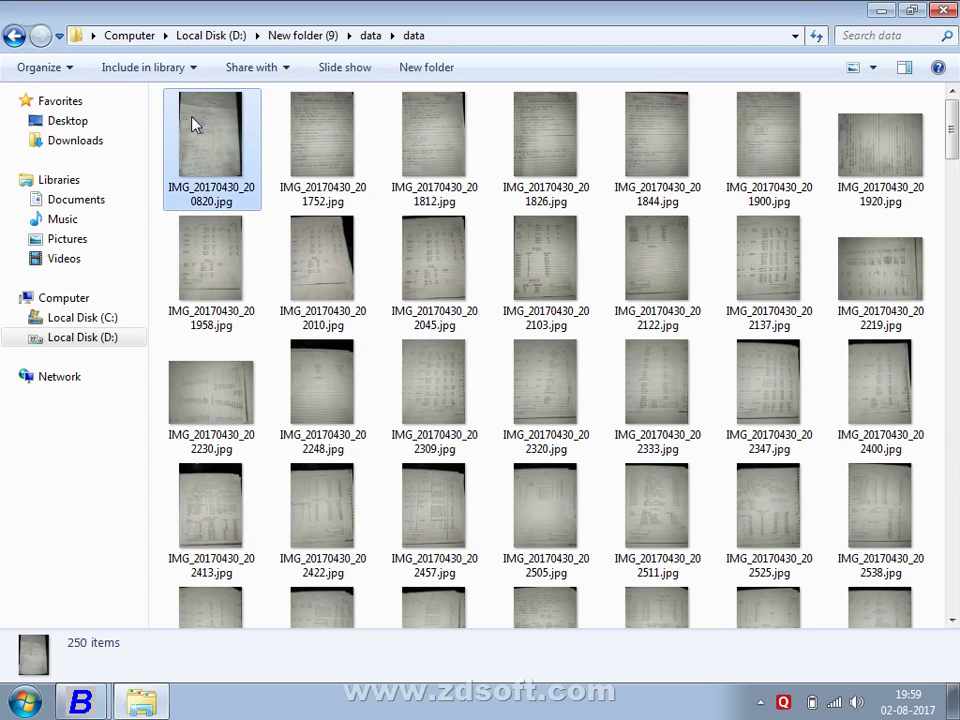
click(315, 148)
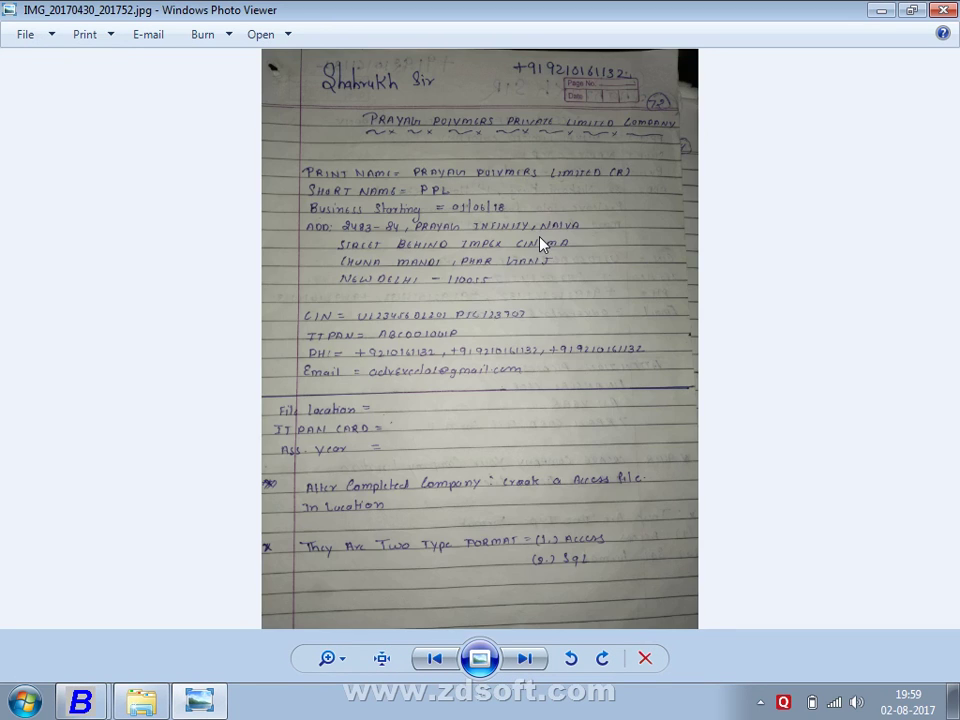
scroll(543, 244, up, 2)
drag(543, 244, 517, 496)
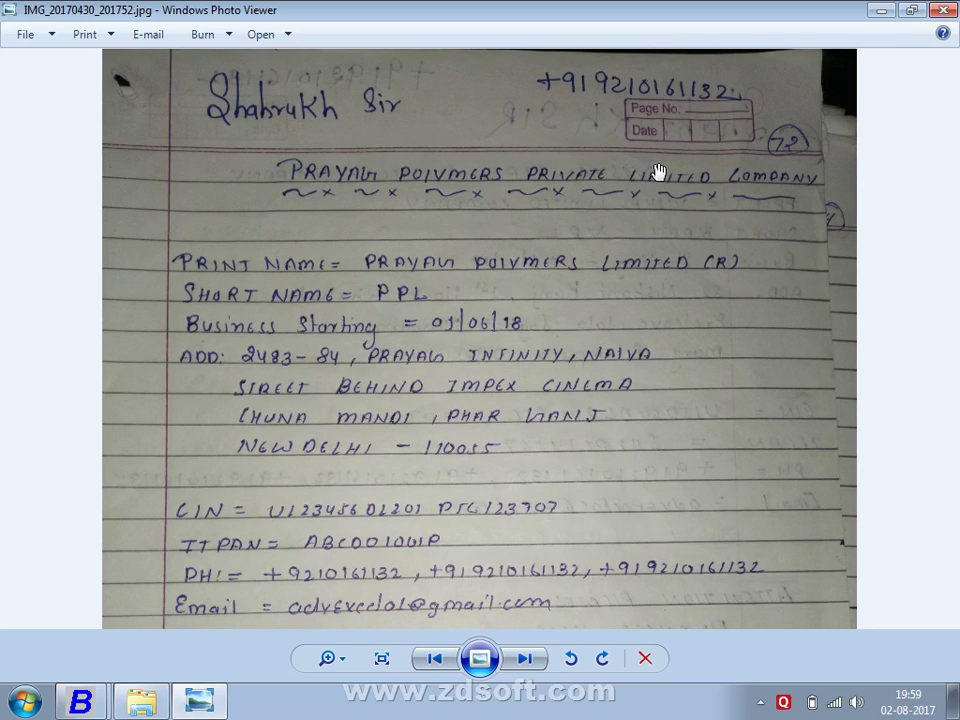
Look over the company details photo once more and return to Busy
key(alt+Tab)
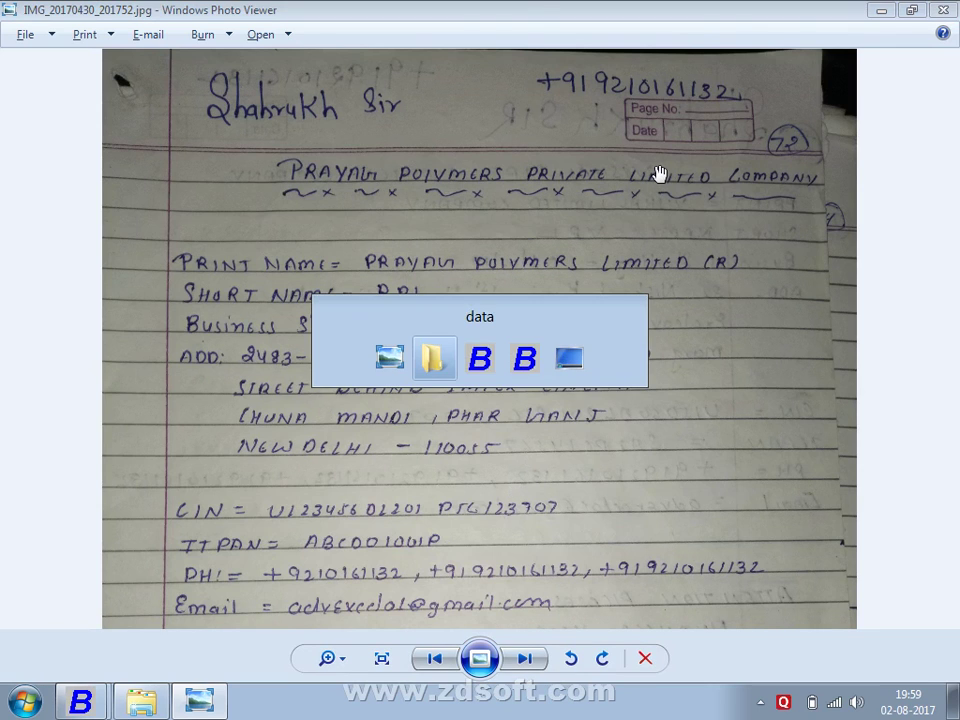
key(alt+Tab)
key(alt+Tab)
key(alt+Tab)
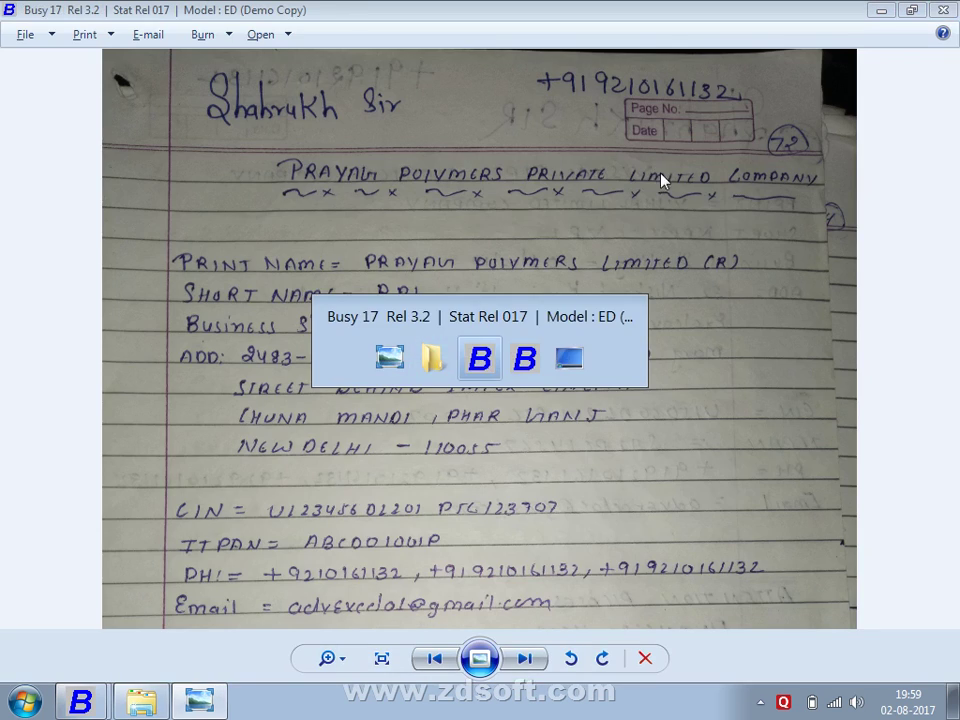
click(192, 700)
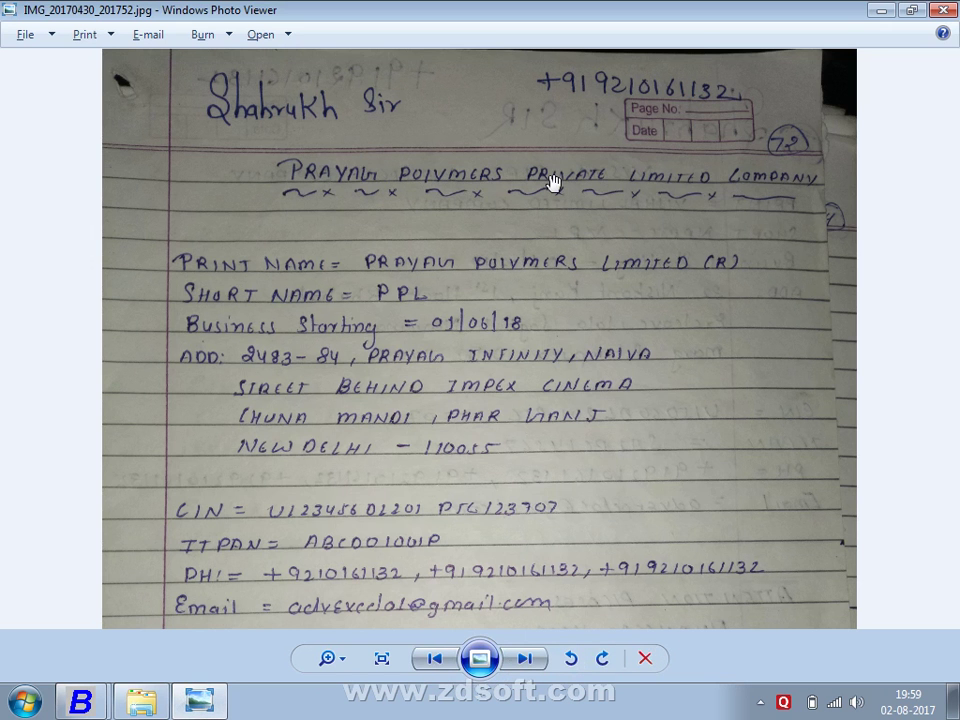
click(80, 700)
click(141, 702)
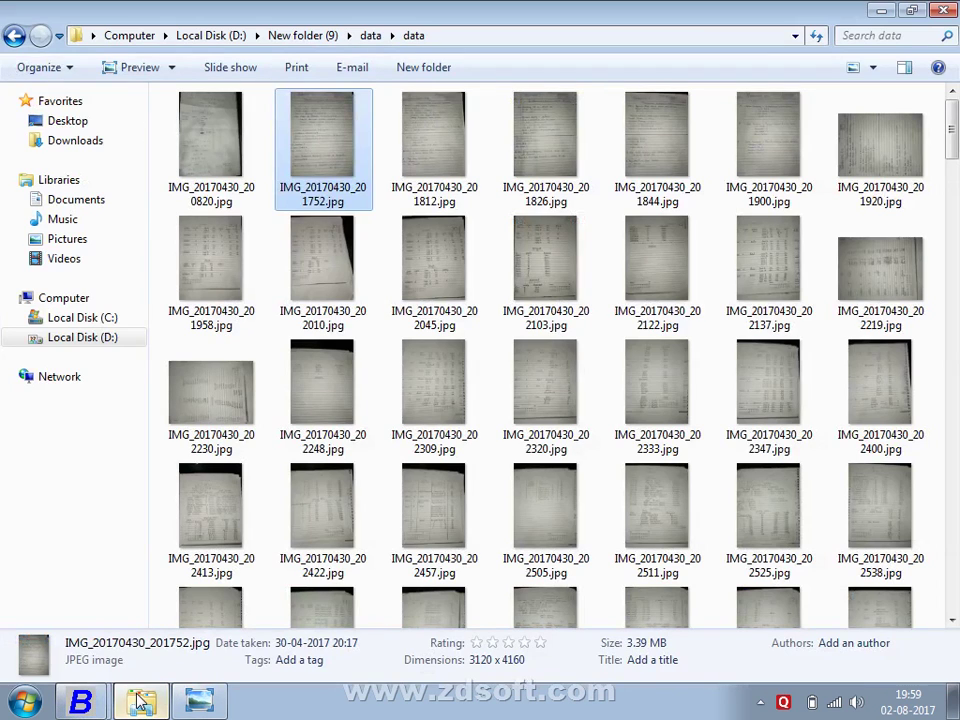
click(80, 700)
click(96, 630)
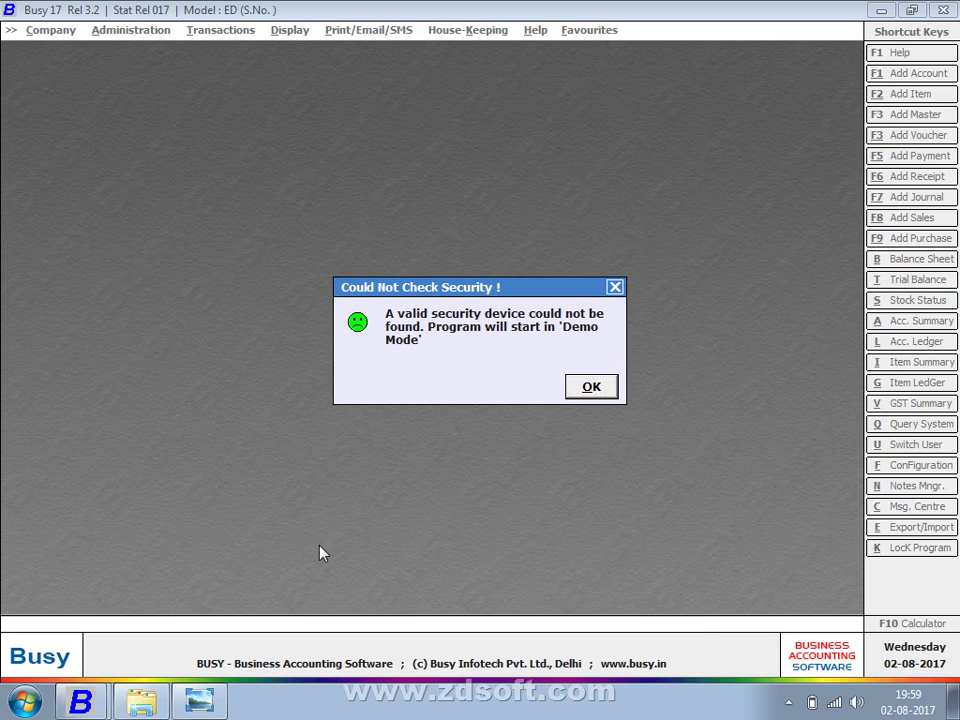
key(alt+Tab)
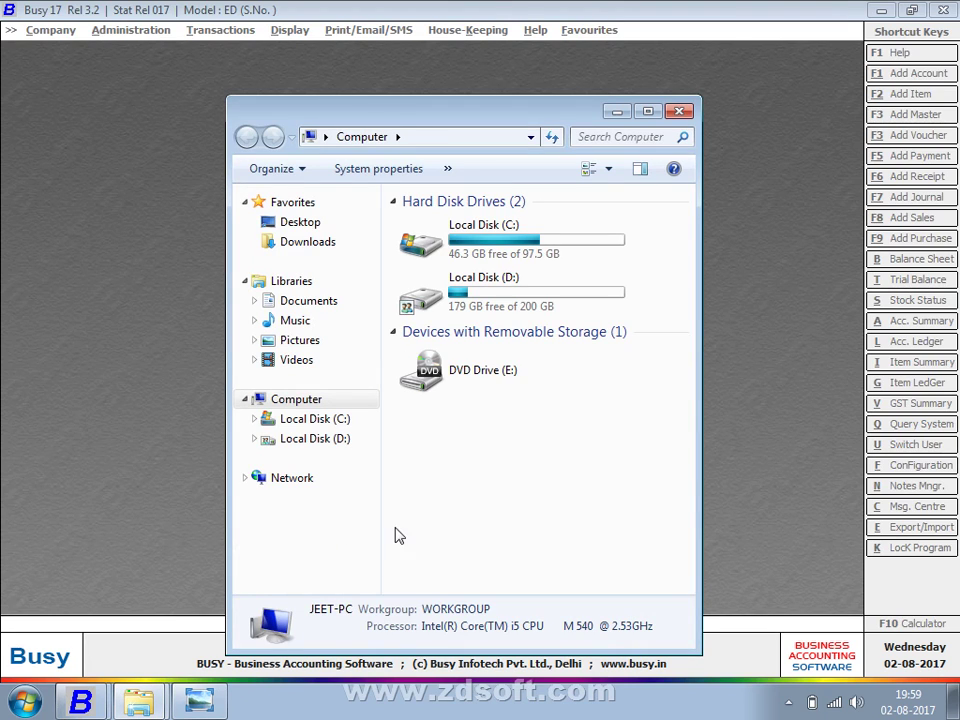
double_click(560, 125)
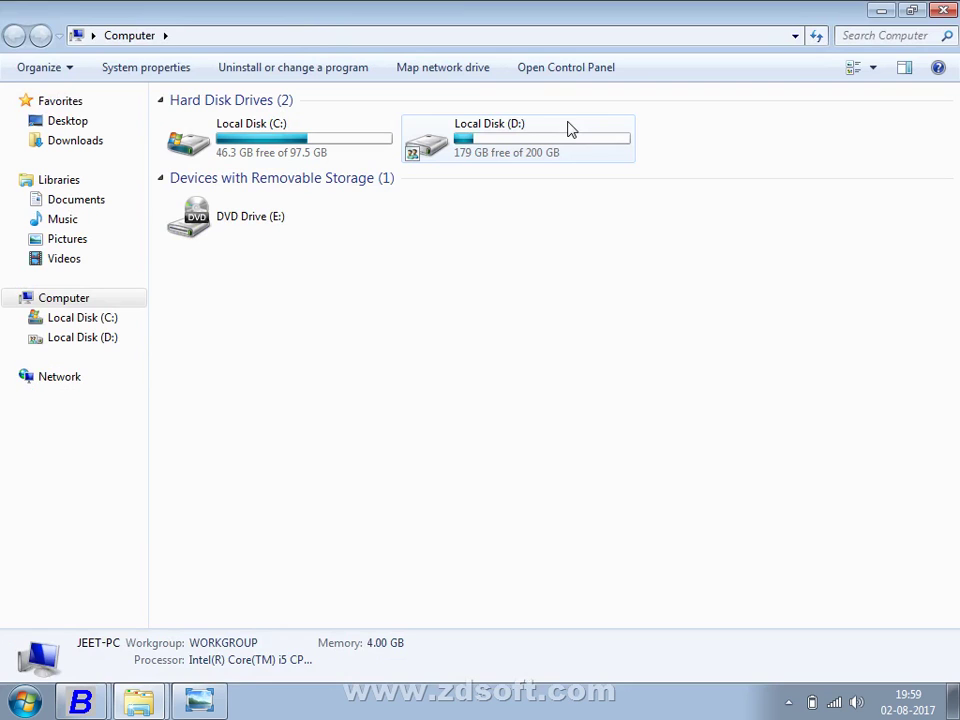
click(881, 12)
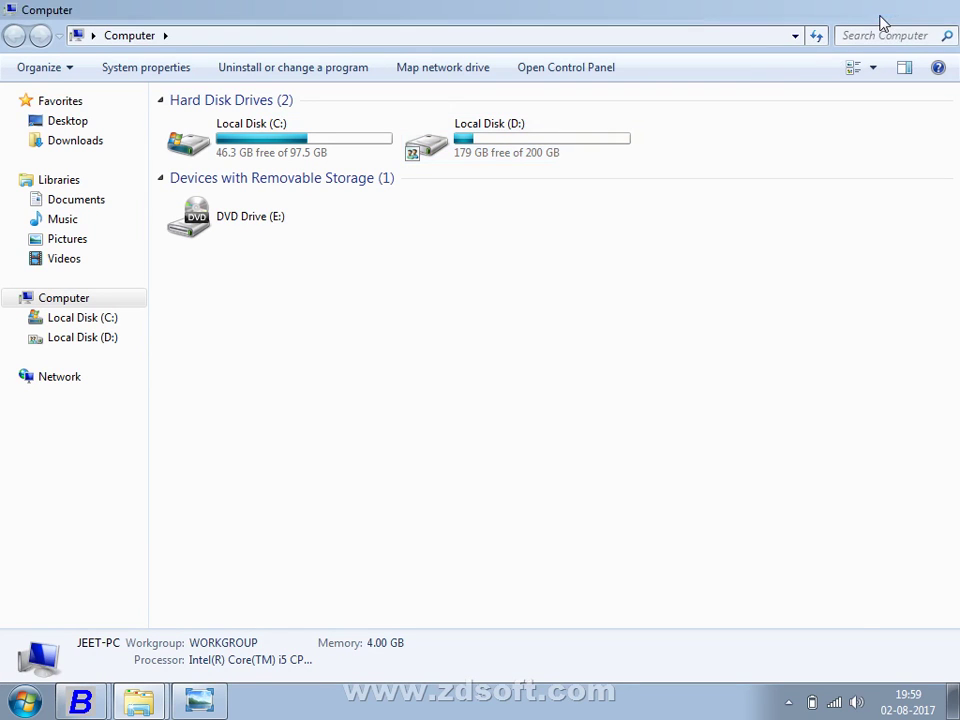
Acknowledge the demo mode start and check which companies D:\ABC COMPANY offers to open
click(581, 388)
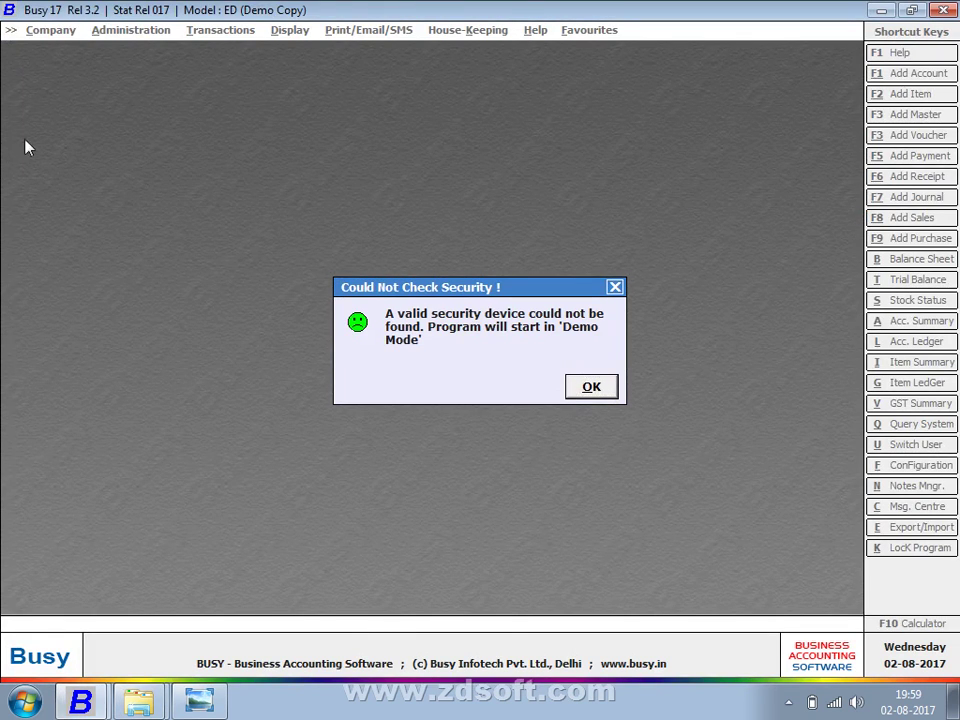
click(88, 51)
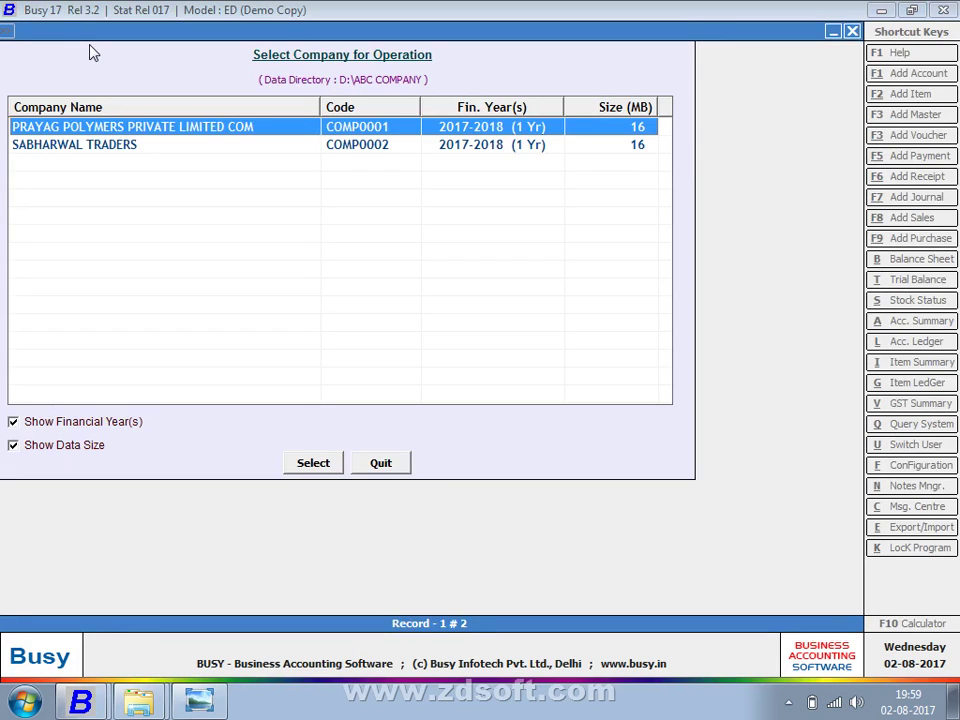
click(407, 461)
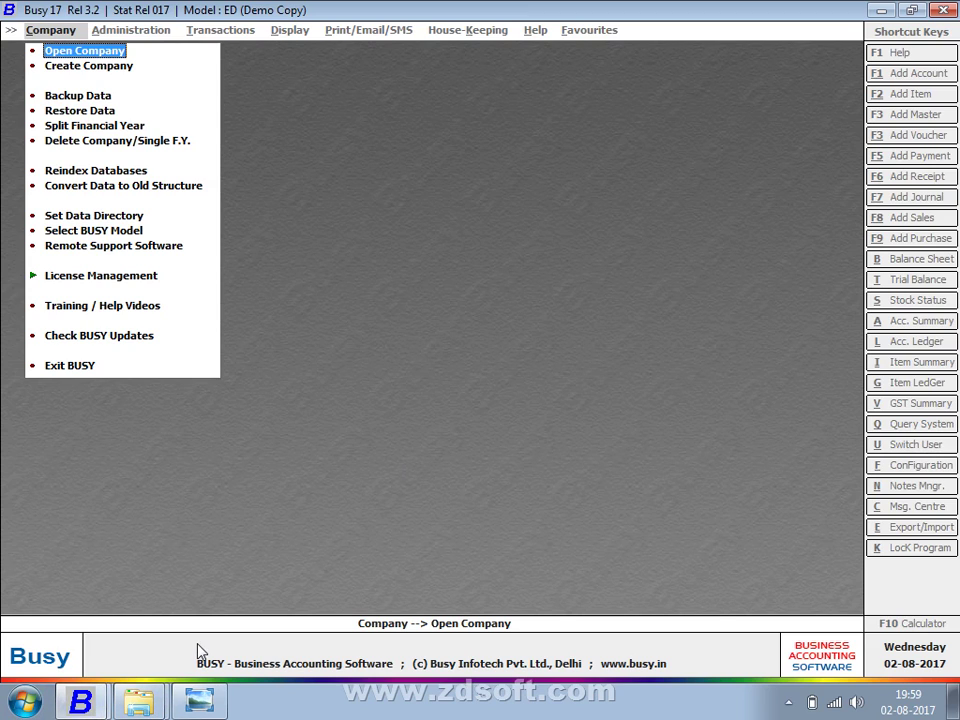
Switch to Windows Explorer and create a new folder named abcd on Local Disk (D:)
key(super+e)
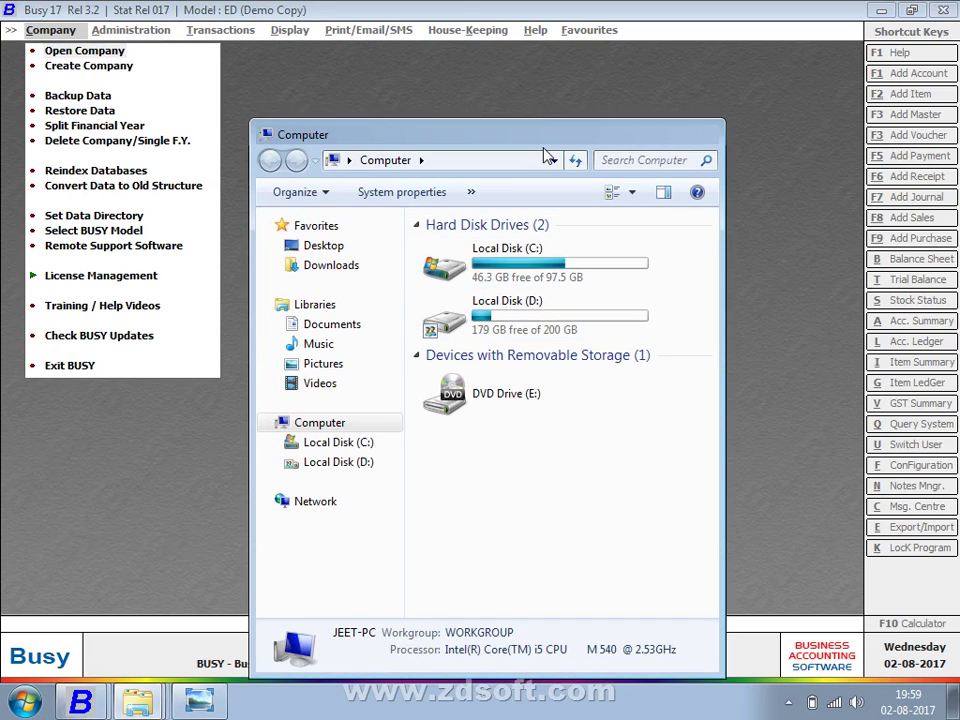
key(super+Up)
double_click(548, 155)
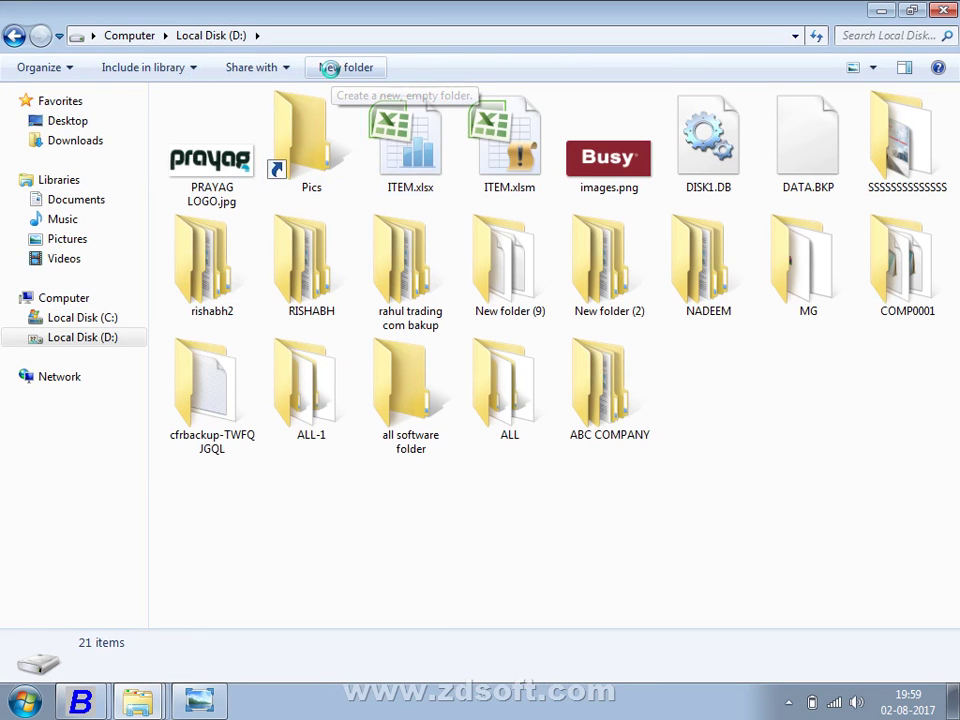
click(343, 68)
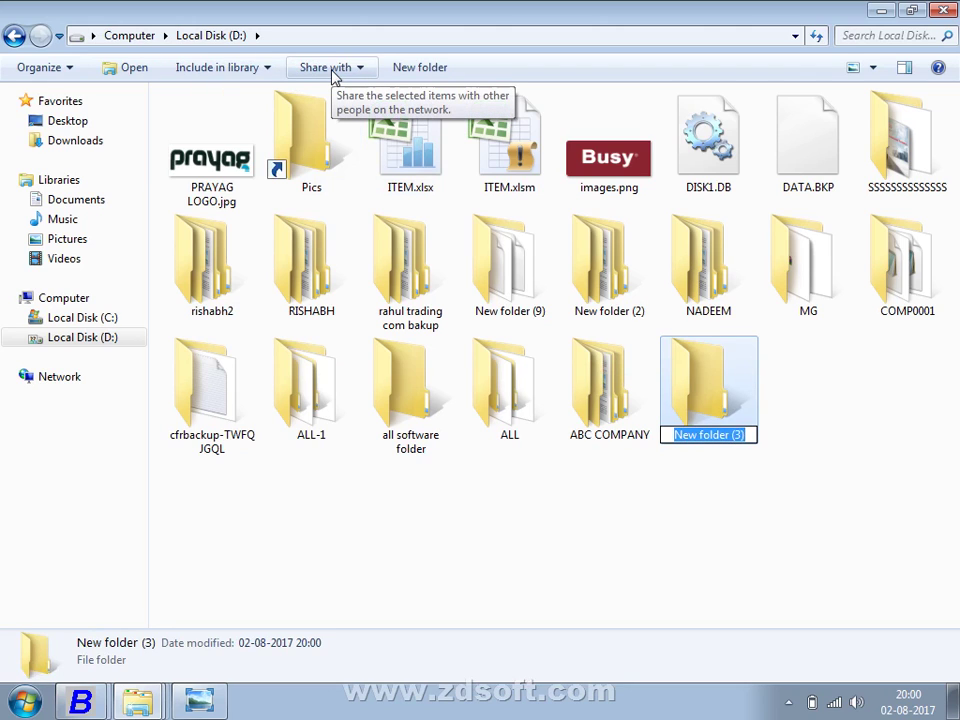
text(abxd)
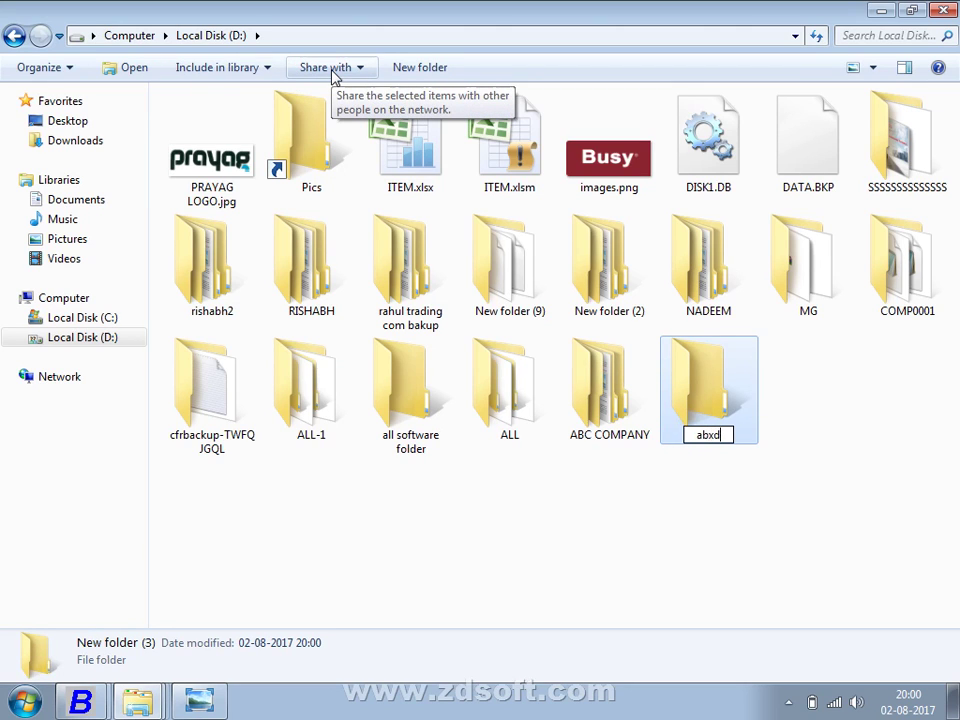
text(/)
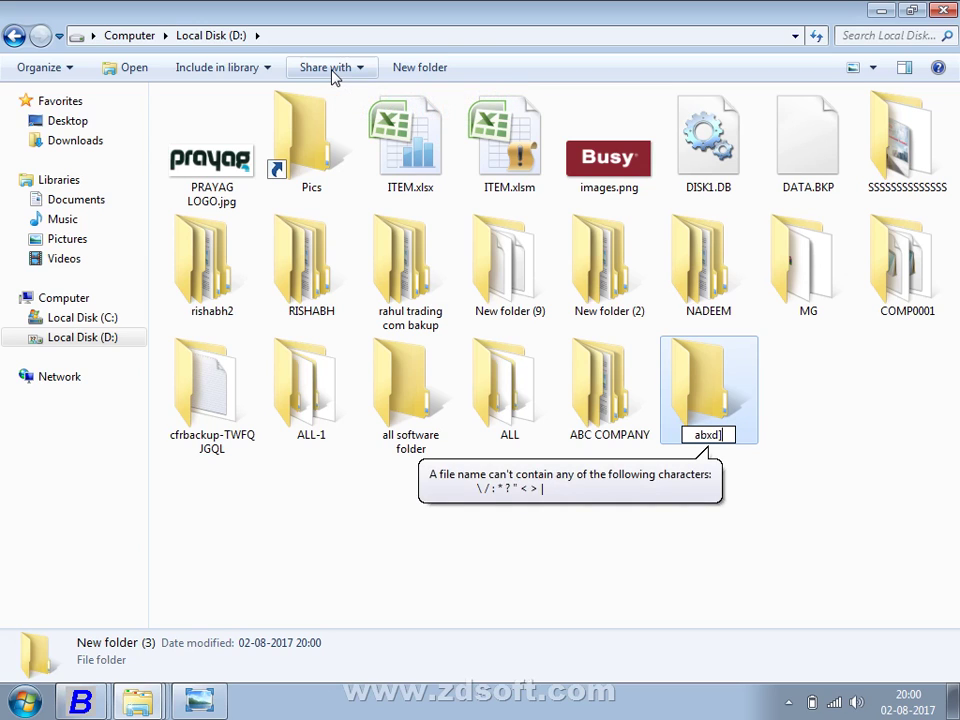
key(BackSpace)
key(BackSpace)
text(c)
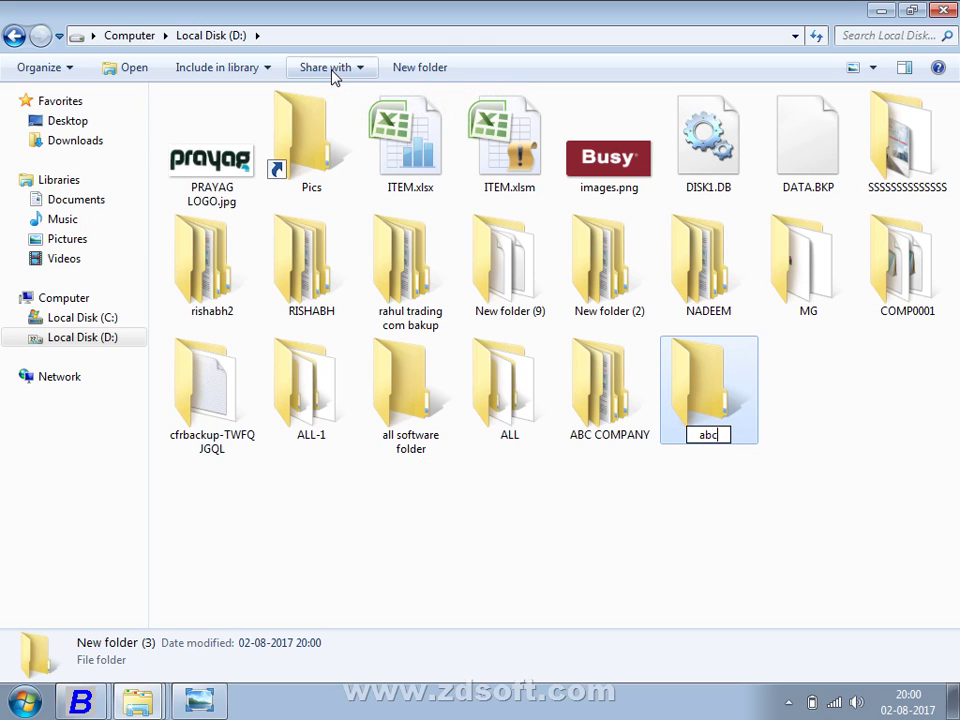
text(d)
key(Return)
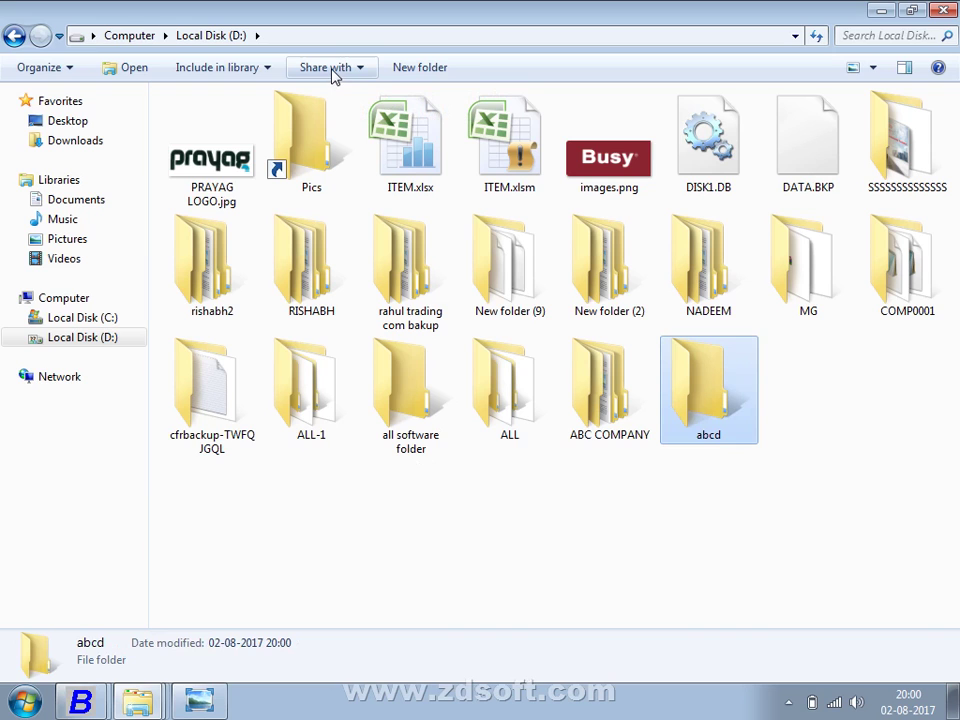
Return to Busy and set the data directory to the abcd folder on drive D
key(alt+Tab)
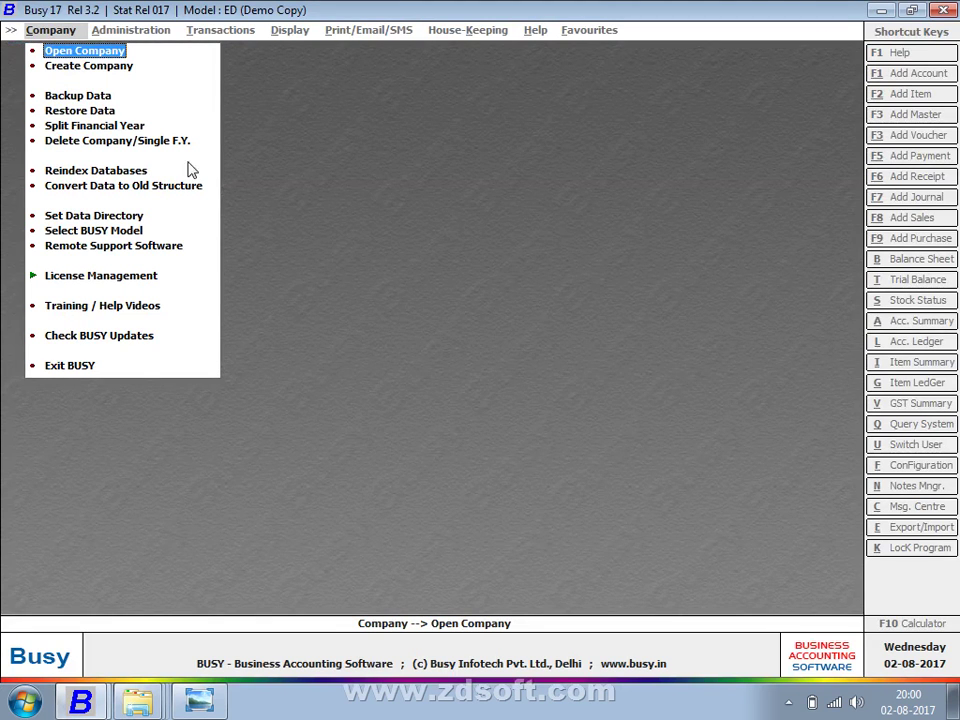
click(137, 215)
click(335, 114)
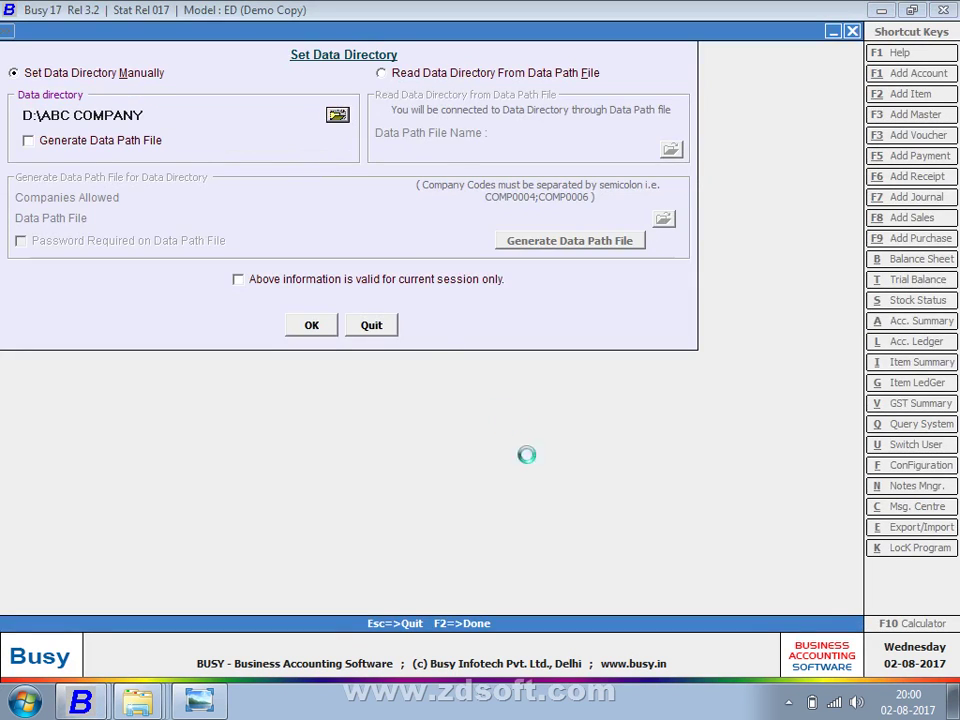
click(374, 361)
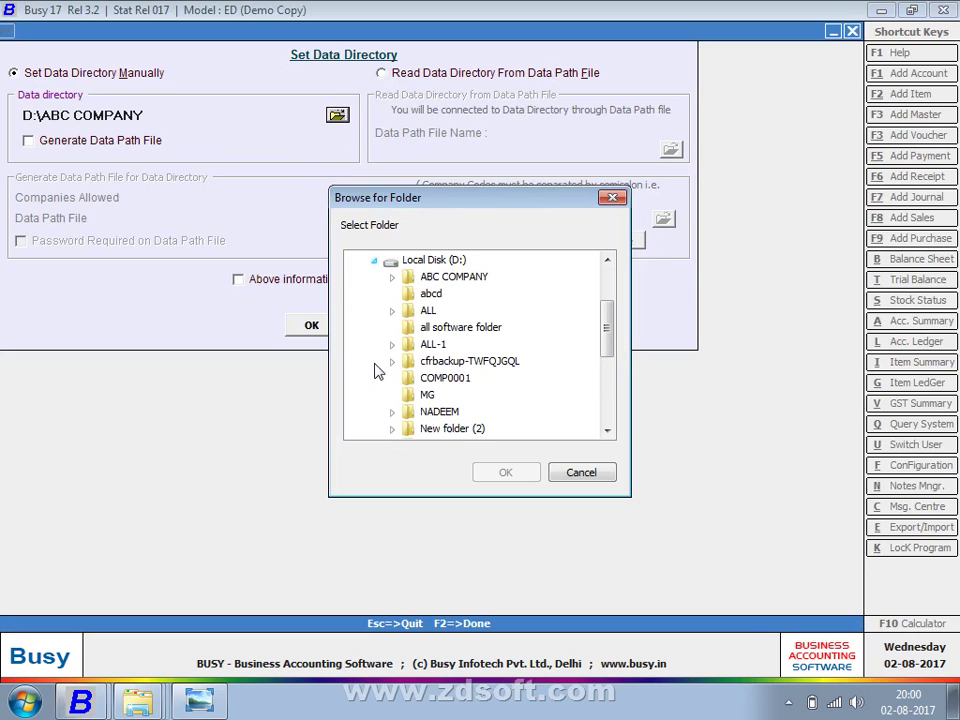
click(431, 293)
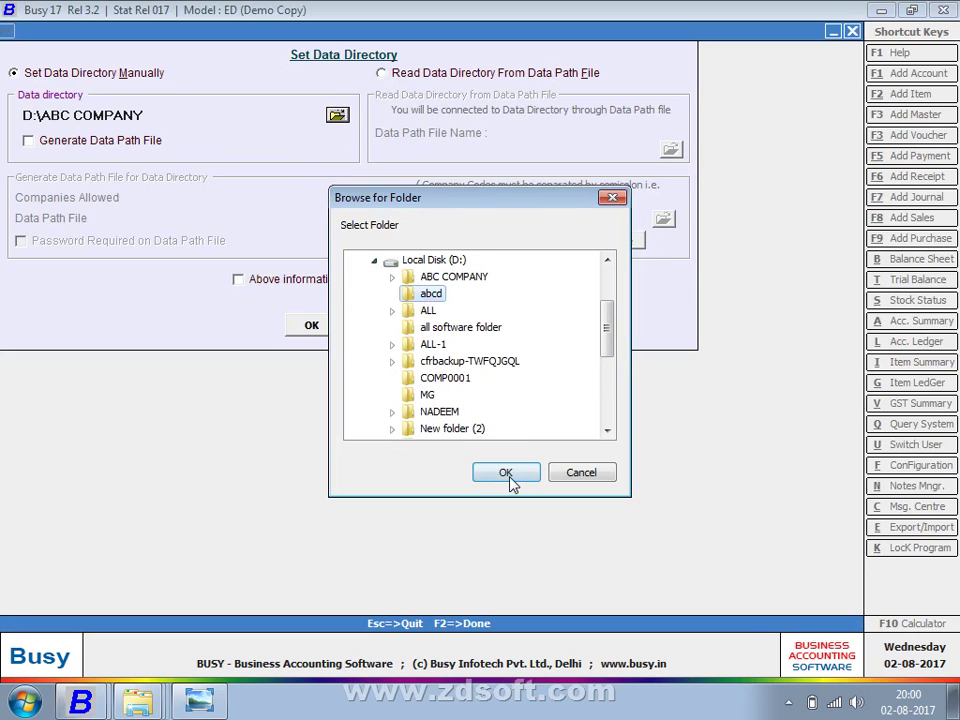
click(505, 472)
click(310, 327)
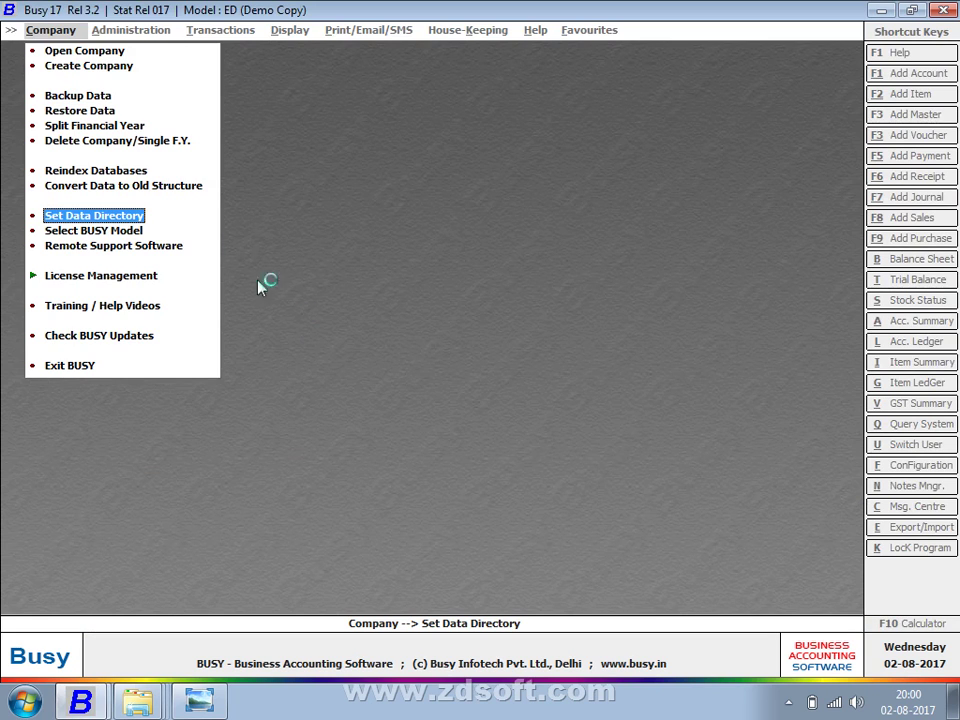
Check which companies the D:\abcd data directory offers to open, and close the list
click(105, 53)
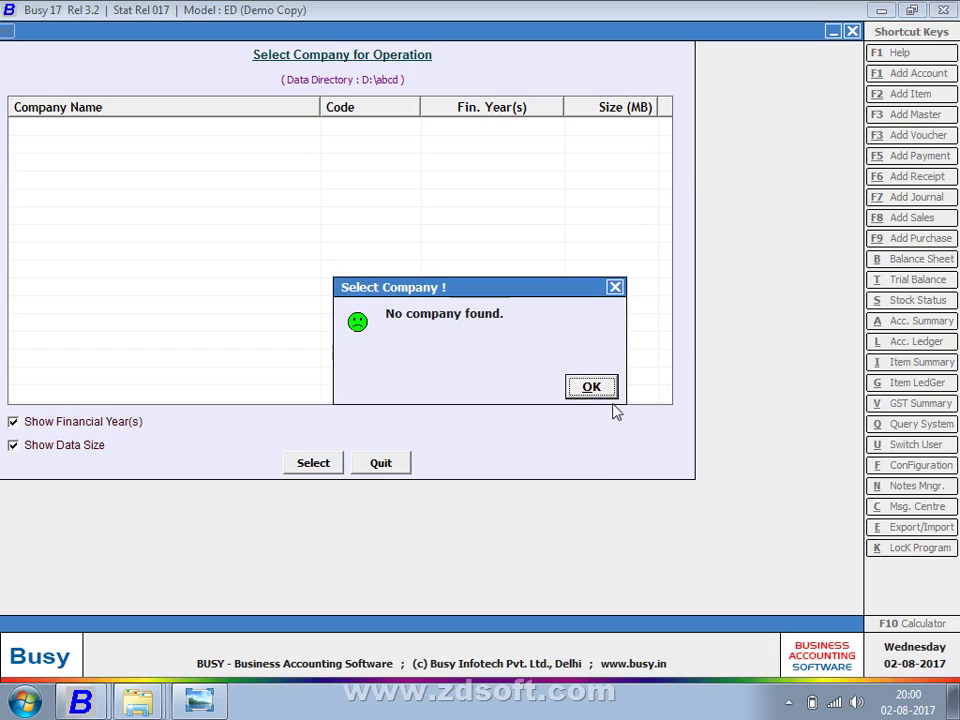
click(591, 387)
key(Escape)
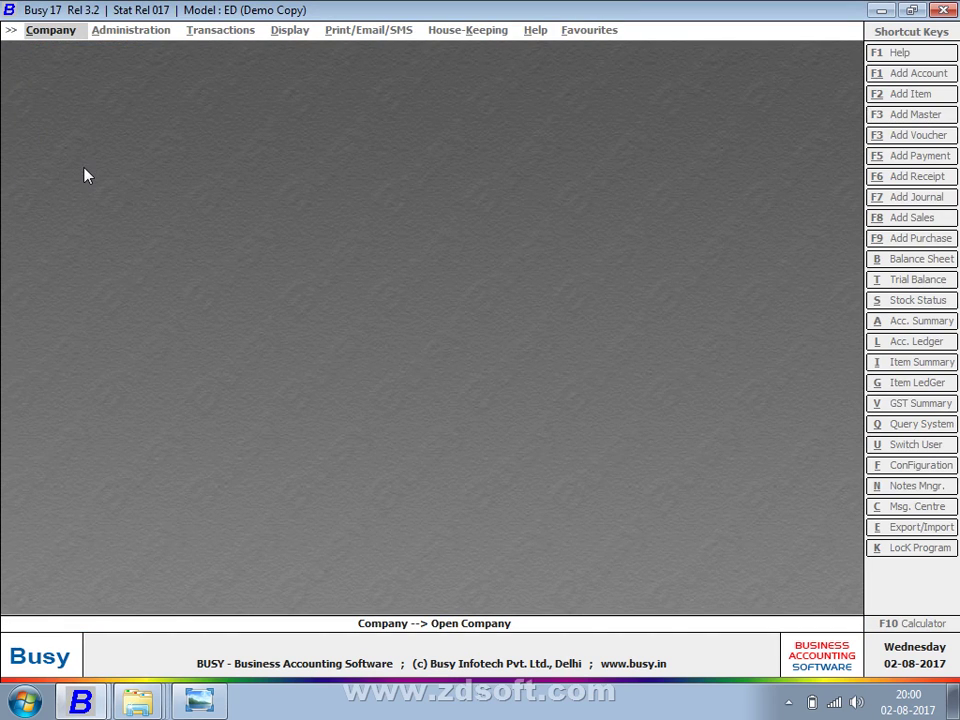
Open the form for creating a new company
key(Down)
key(Down)
key(Return)
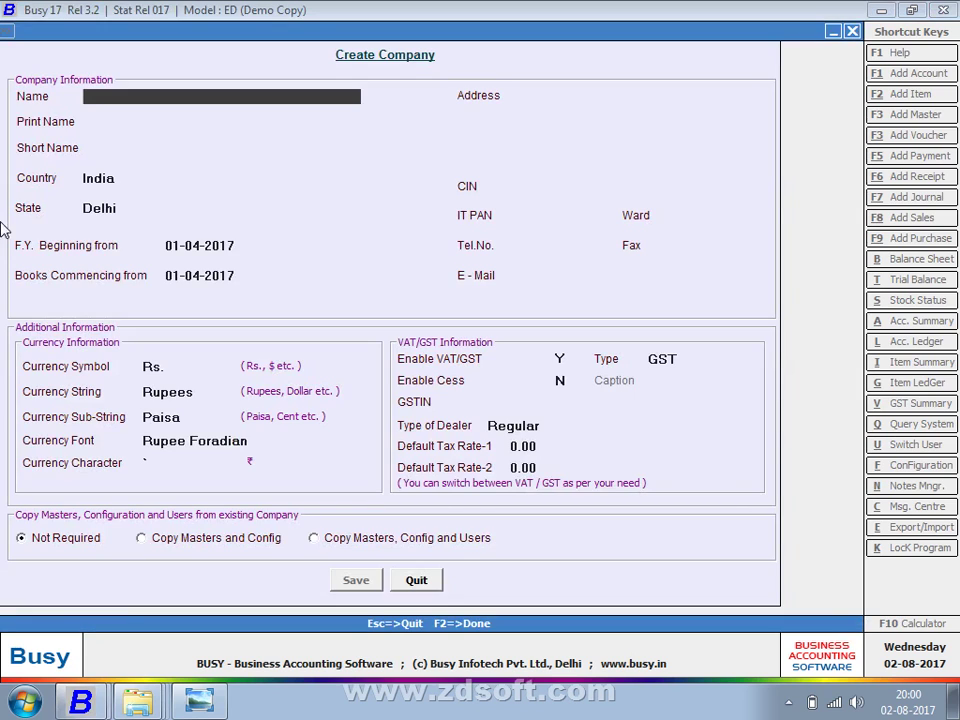
Close the WMI Commandline Utility error, check the handwritten company details in Windows Photo Viewer, and return to Busy
key(alt+Tab)
key(alt+Tab)
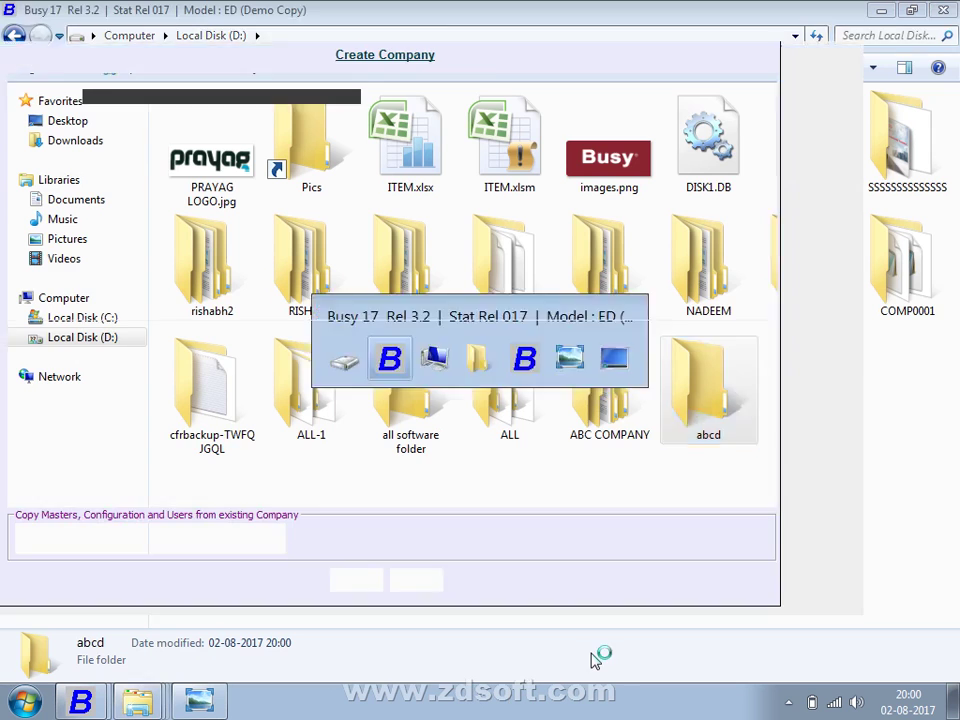
key(alt+Tab)
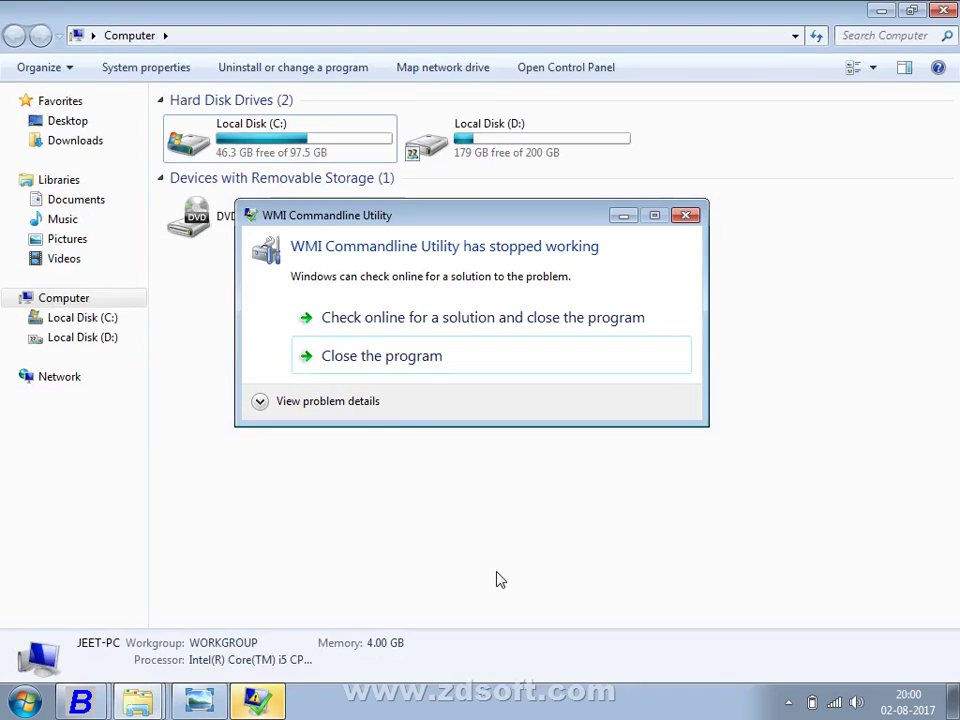
click(405, 370)
click(200, 700)
key(alt+Tab)
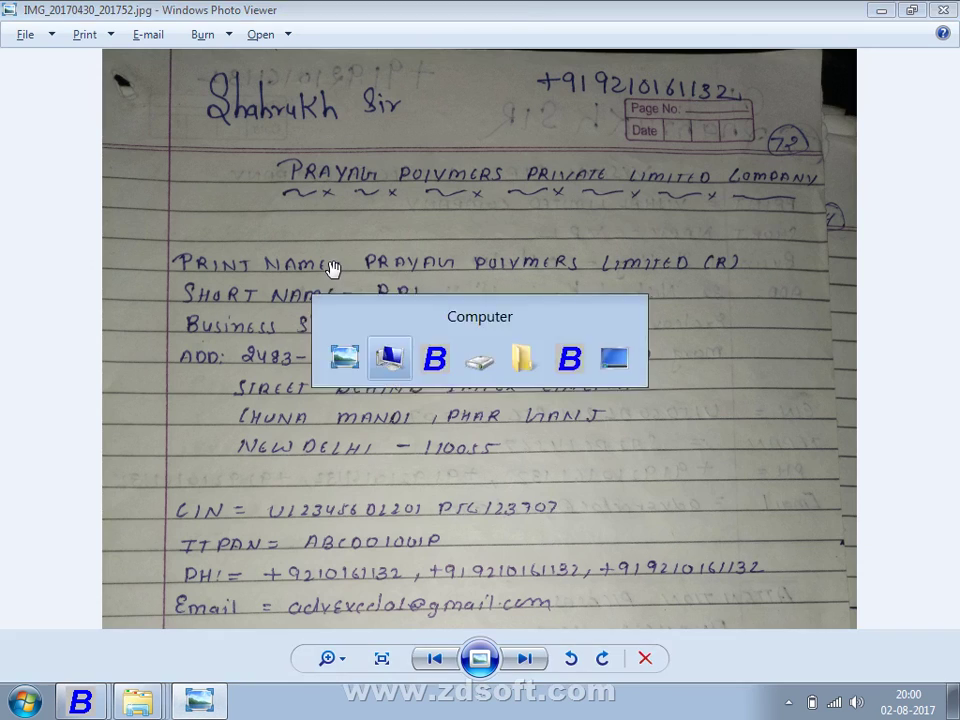
key(alt+Tab)
key(alt+Tab)
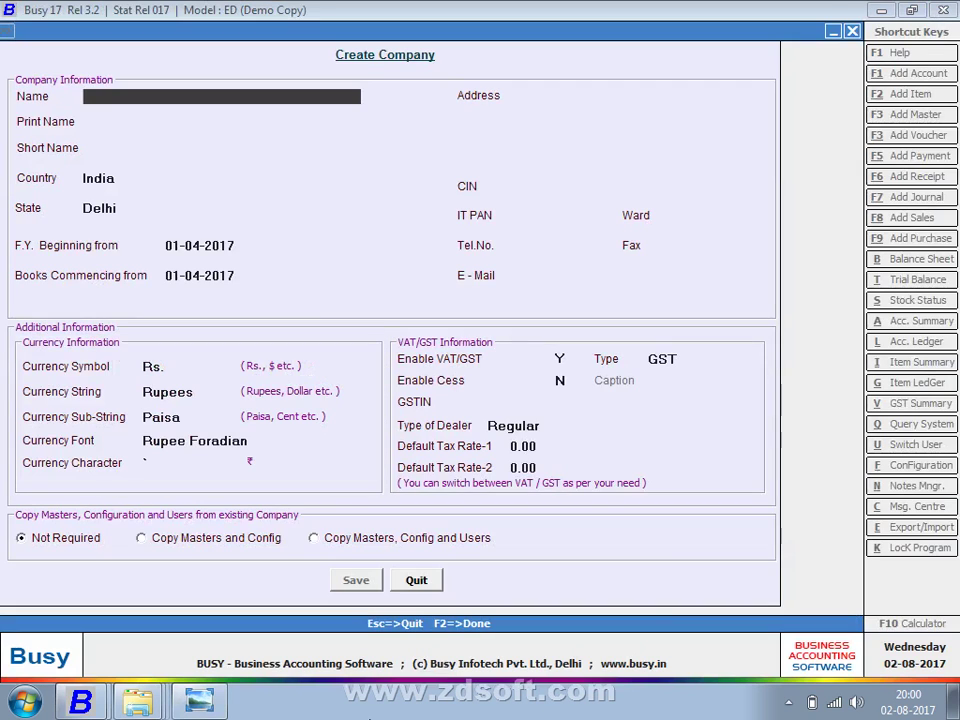
Enter Prayag Polymers Private Limited Company as the company name and accept the same text as print name
text(prayag po)
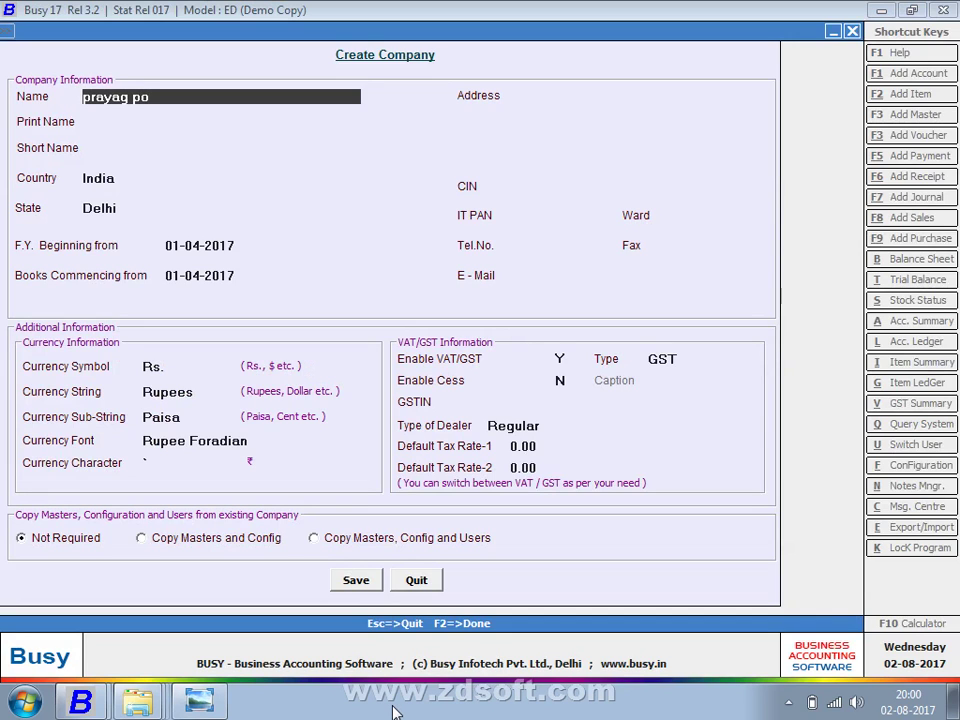
text(lymers)
key(alt+Tab)
key(alt+Tab)
text(private )
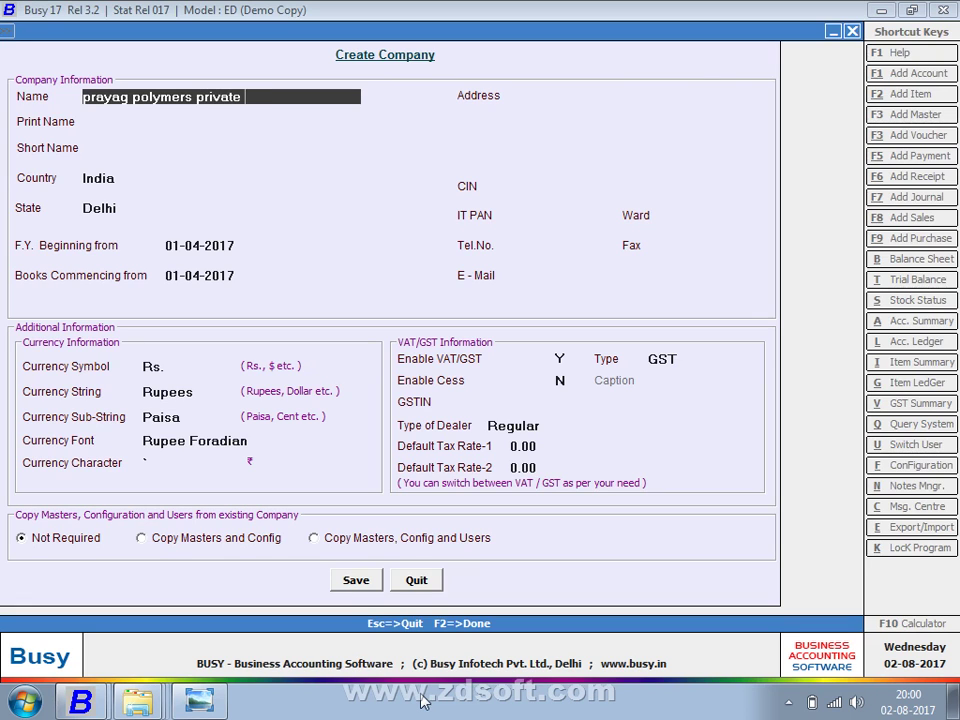
text(limited company)
key(Return)
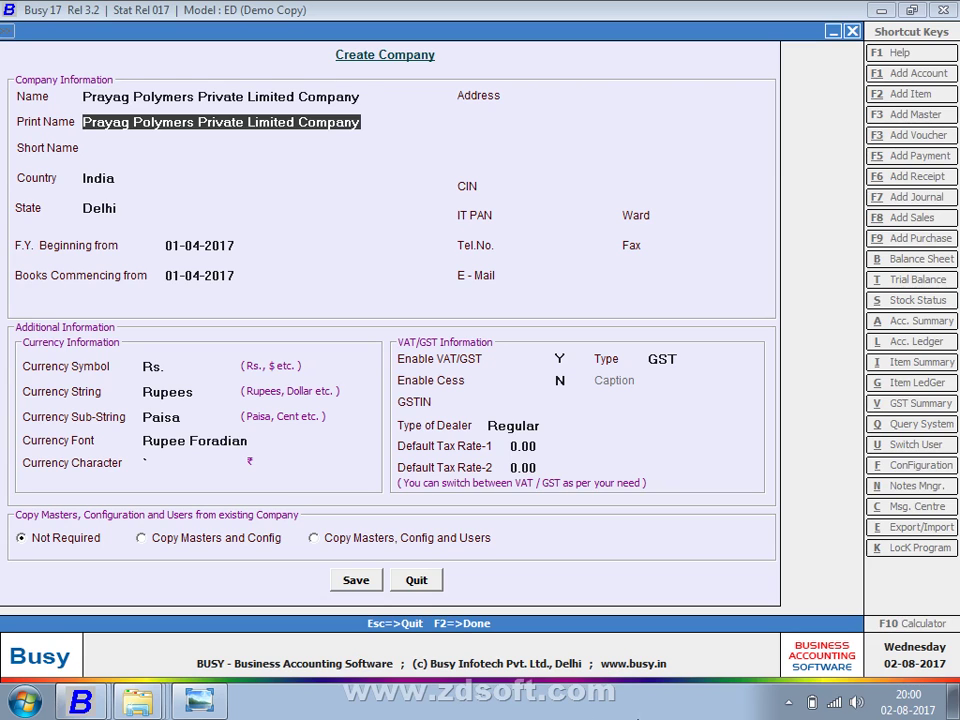
key(Return)
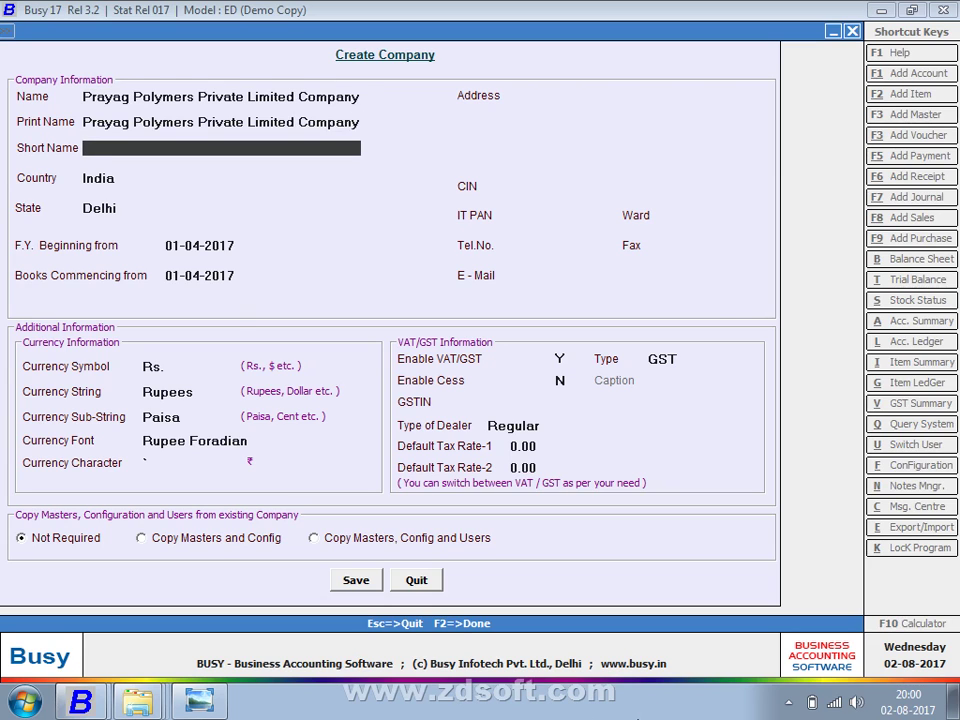
Set the company's short name to PPPLC and close the WMI Commandline Utility error
text(PP)
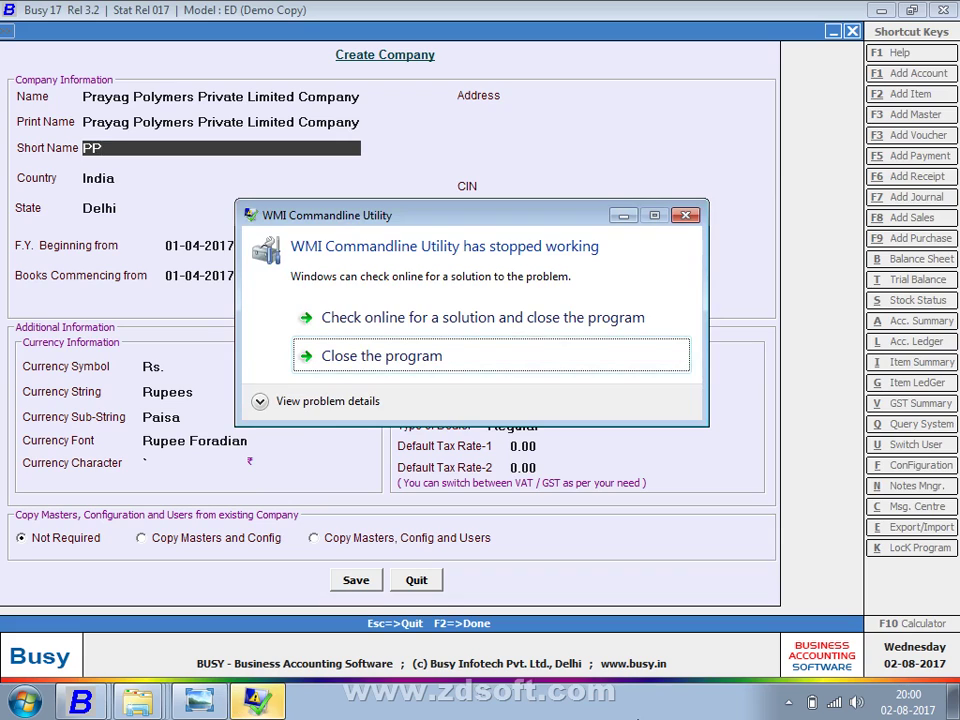
text(PLX)
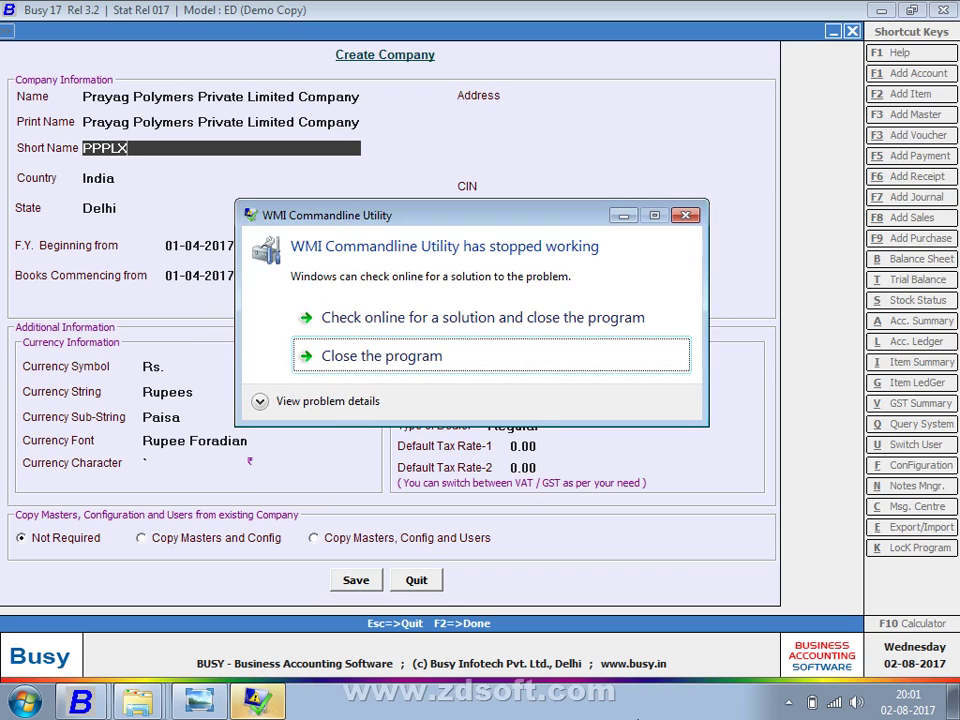
key(BackSpace)
text(C)
click(446, 358)
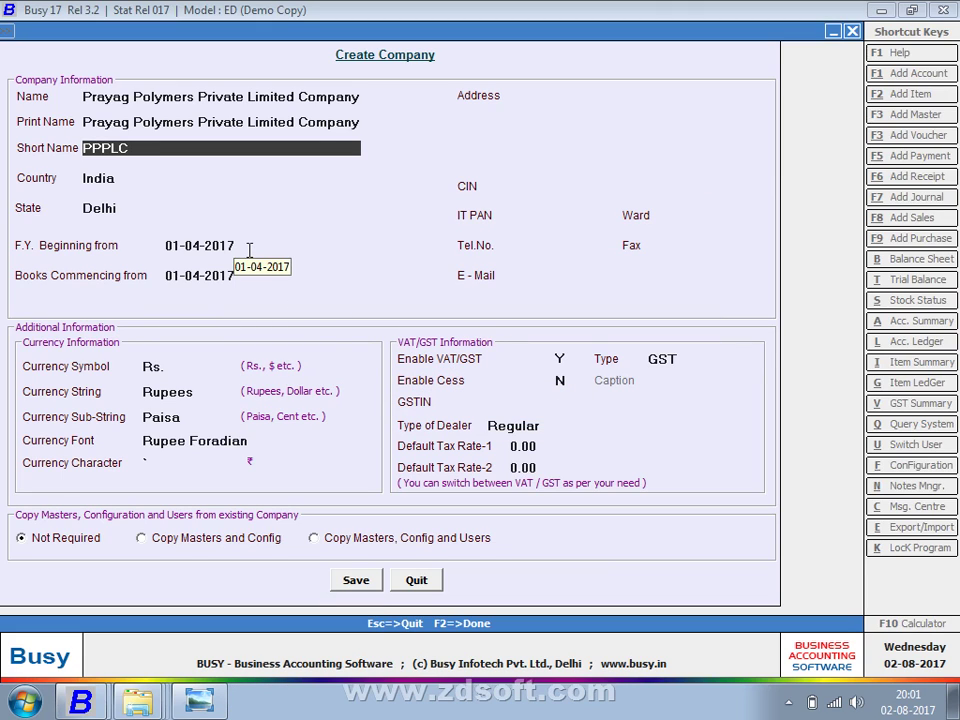
Accept India as the country and Delhi as the state, dismissing the recurring WMI Commandline Utility error
key(Return)
key(Return)
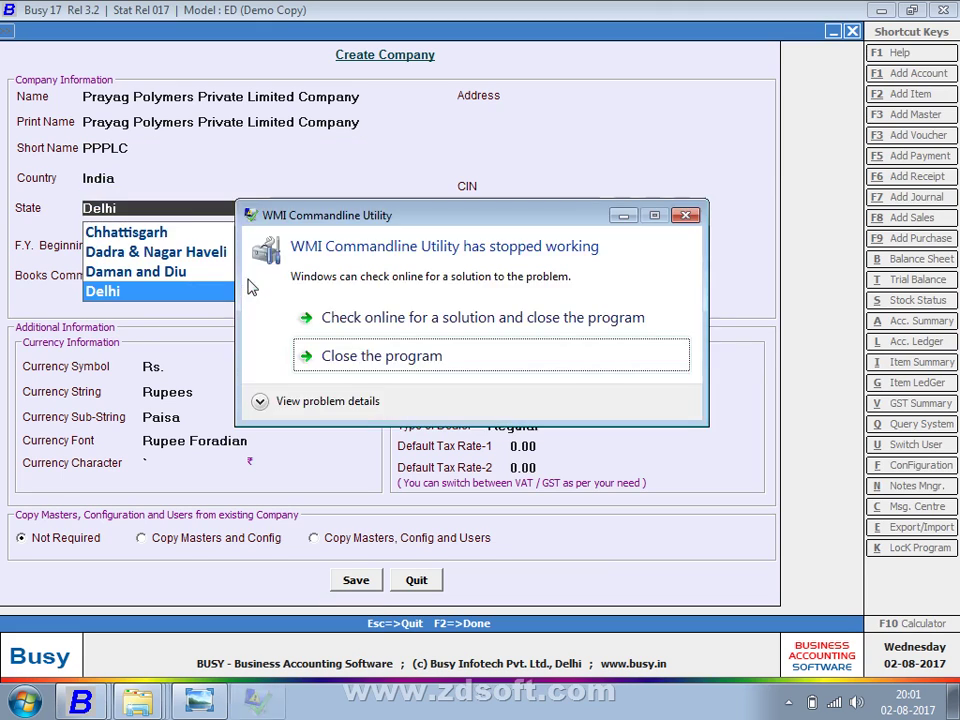
key(Return)
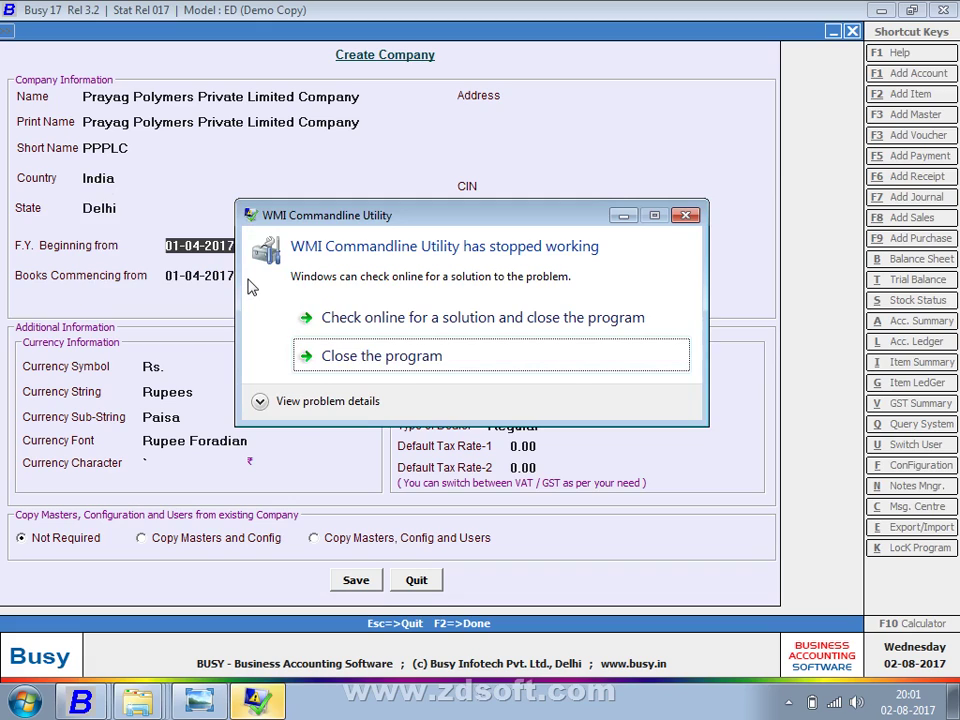
click(385, 358)
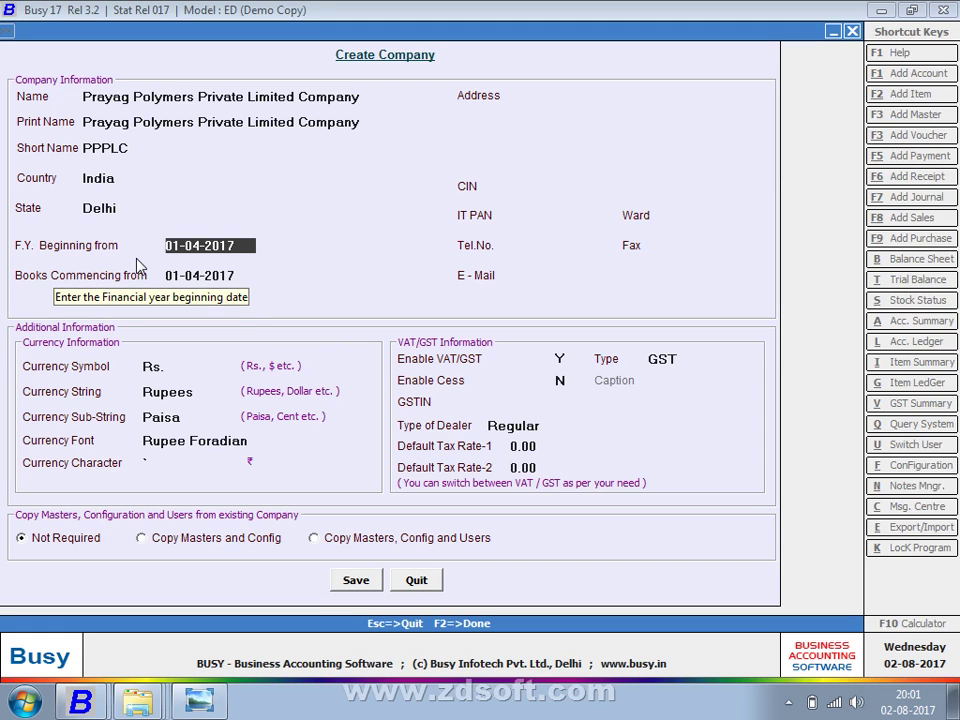
Check the business starting date on the handwritten note in Windows Photo Viewer and return to Busy
key(alt+Tab)
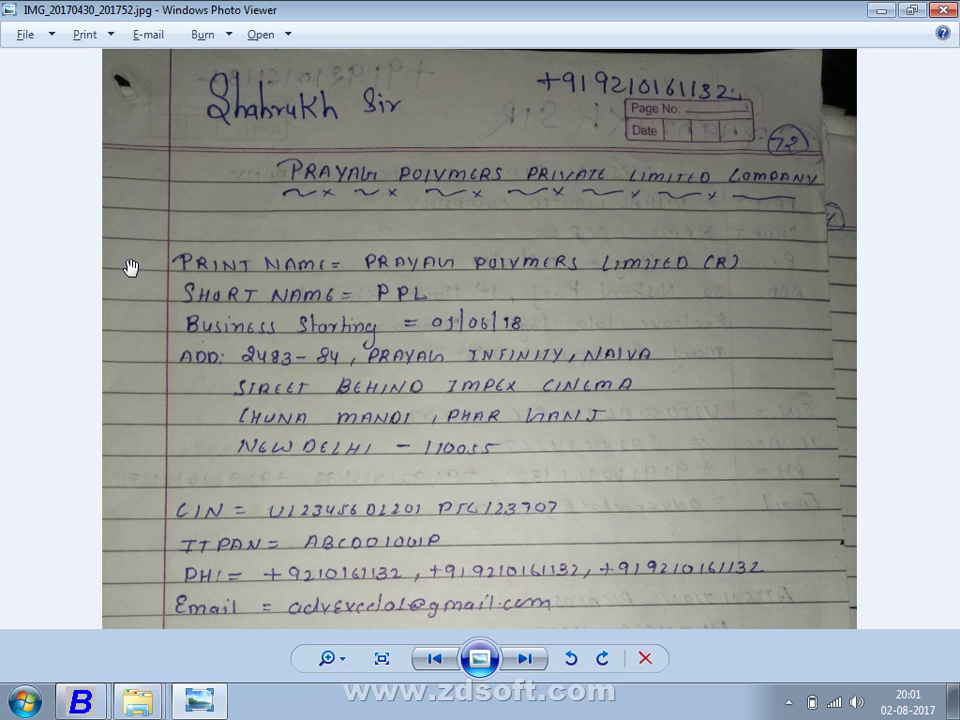
key(alt+Tab)
key(alt+Tab)
scroll(494, 437, down, 1)
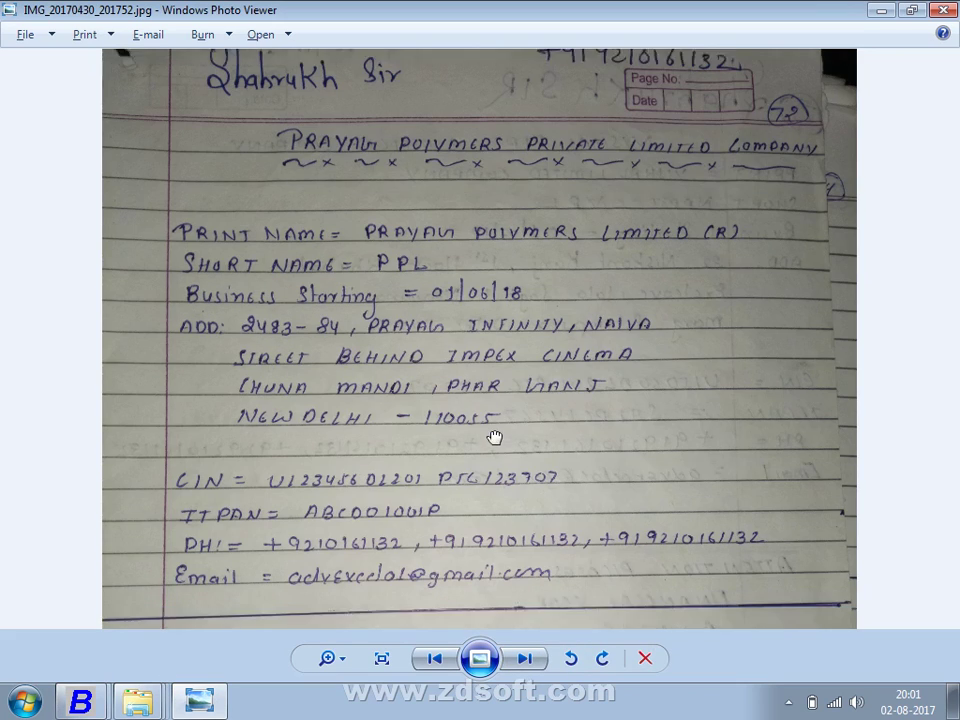
drag(494, 437, 490, 385)
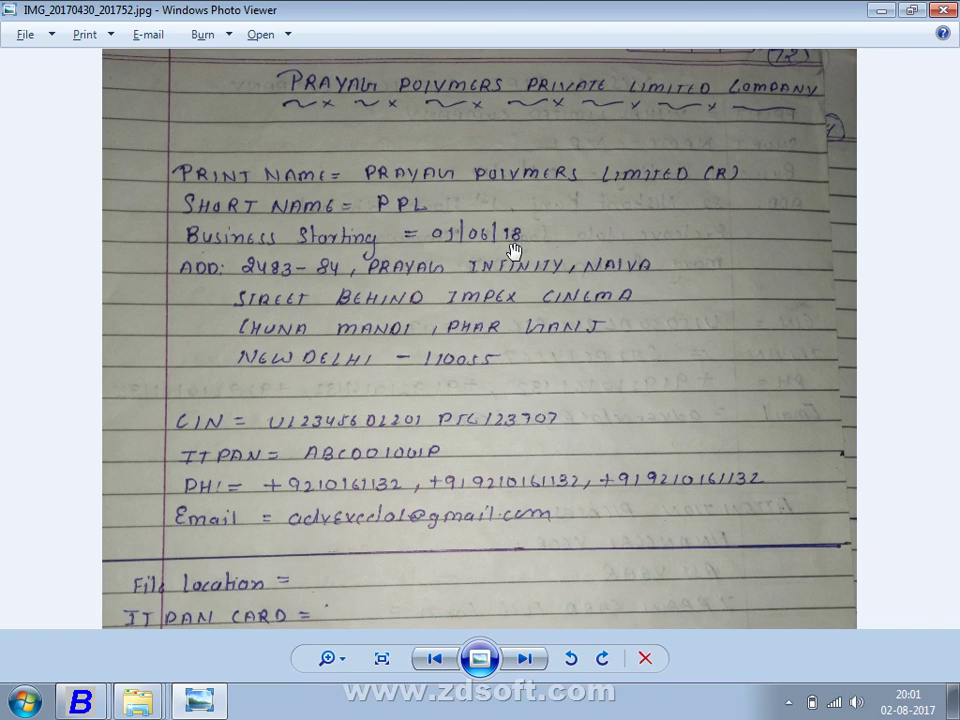
key(alt+Tab)
click(593, 95)
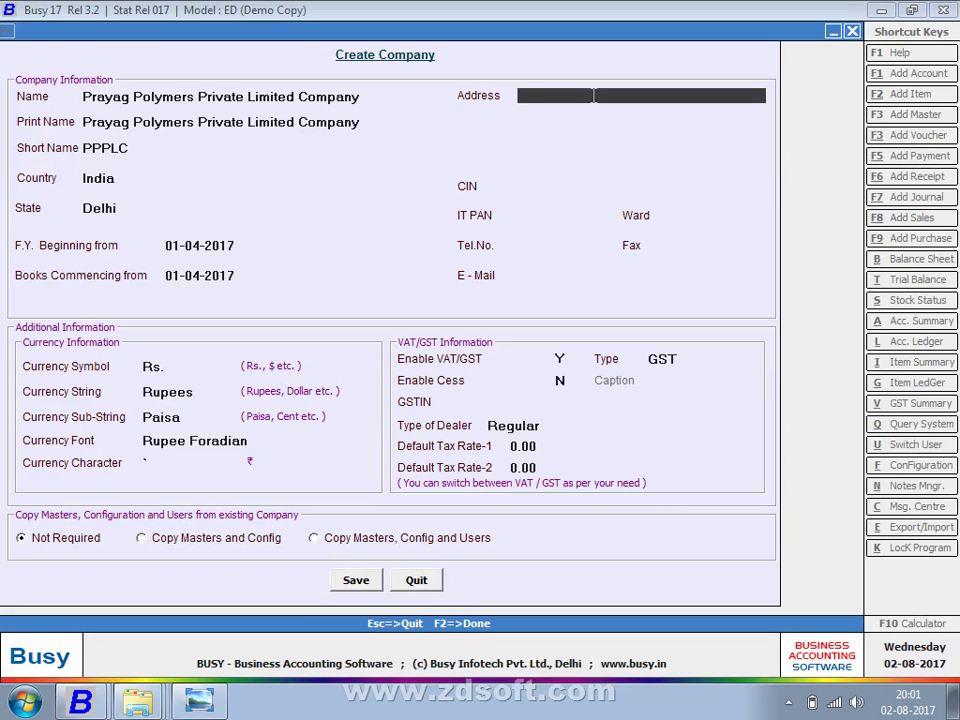
text(01-4-2016 TO )
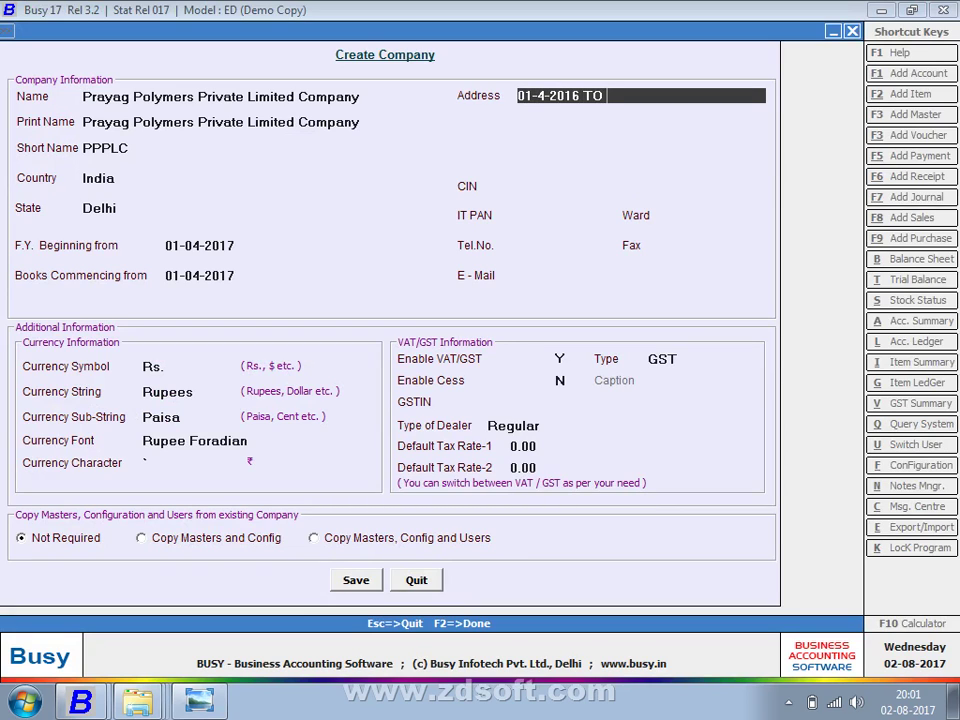
text(31-3-2017)
key(Return)
text(1-6)
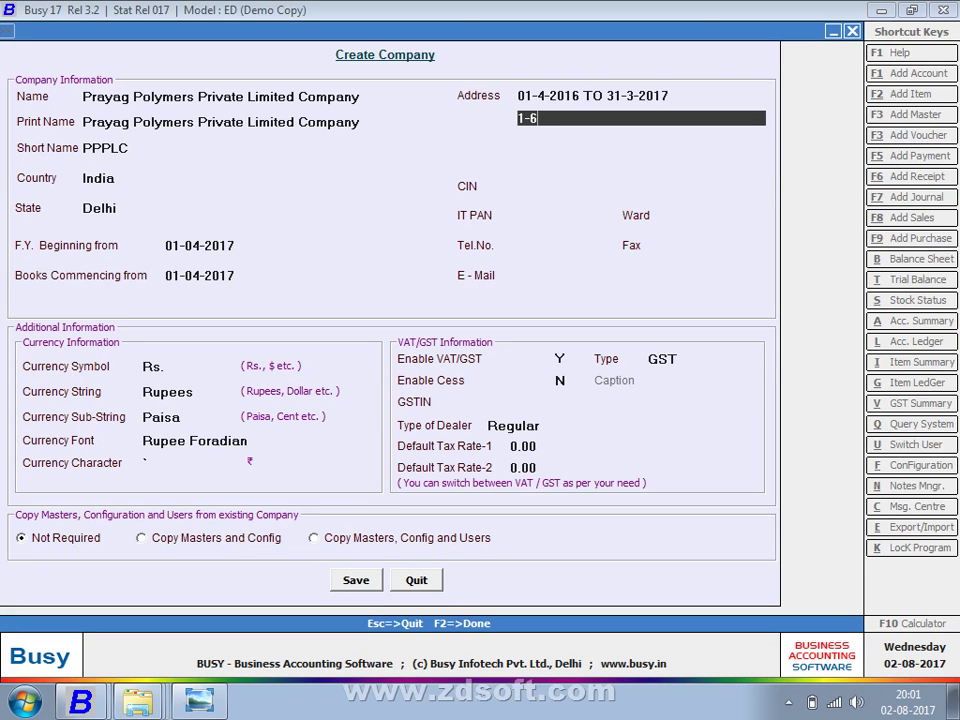
text(-2017 TO31-3-2017)
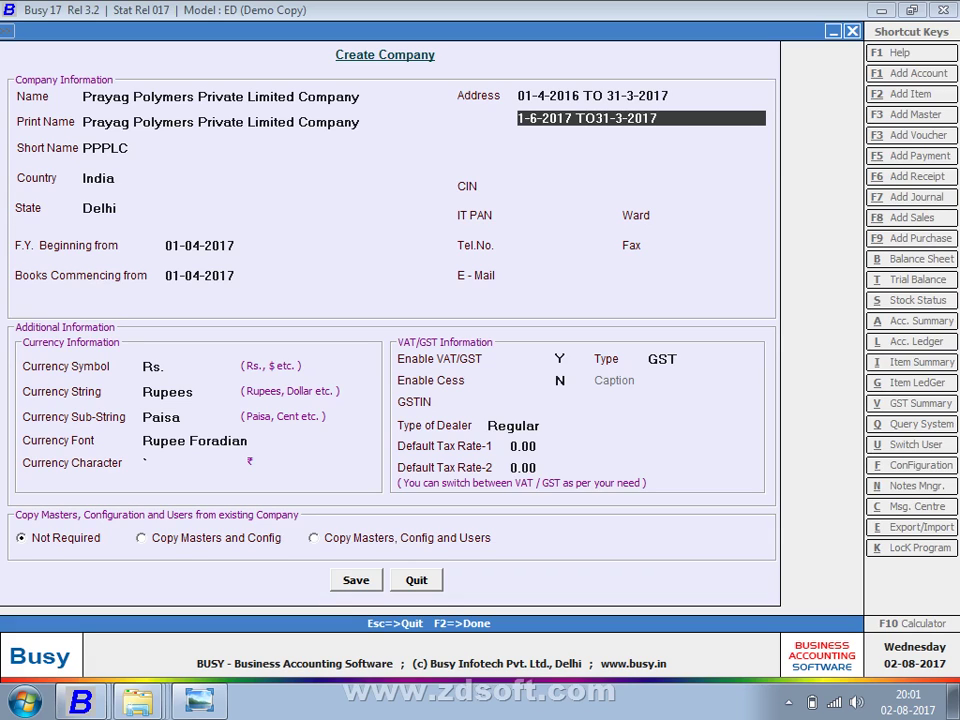
key(BackSpace)
text(8)
key(Return)
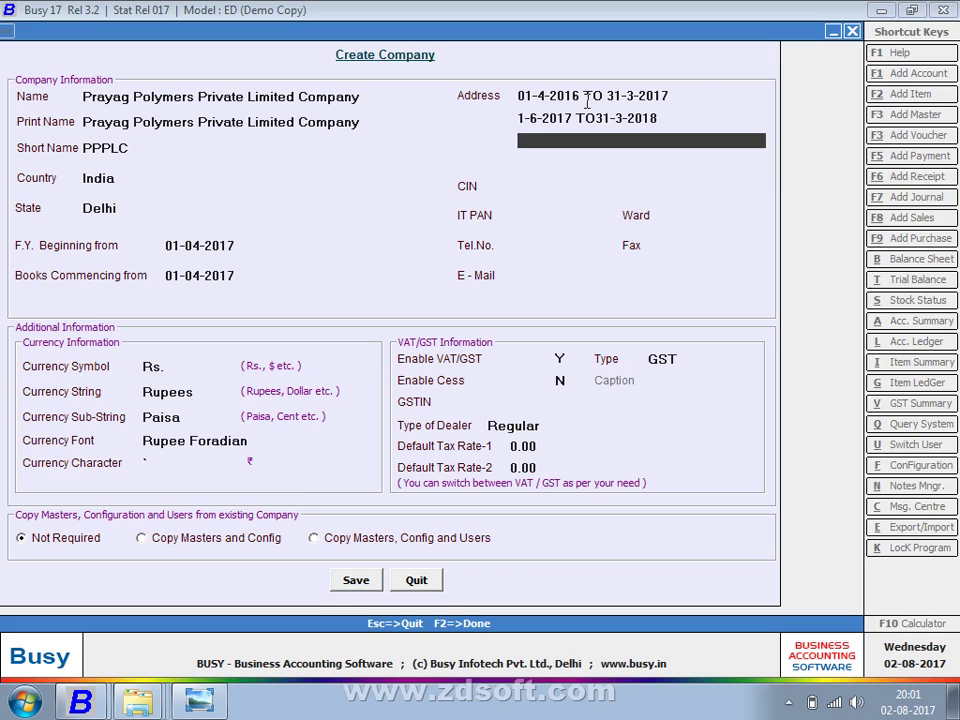
key(Up)
key(Delete)
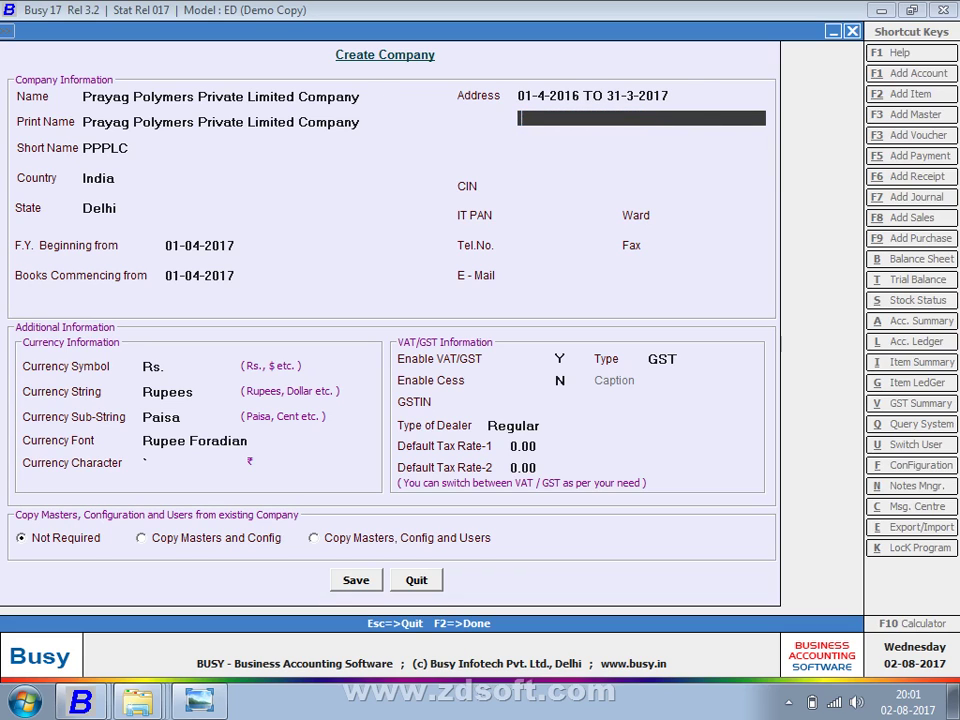
key(Up)
key(Delete)
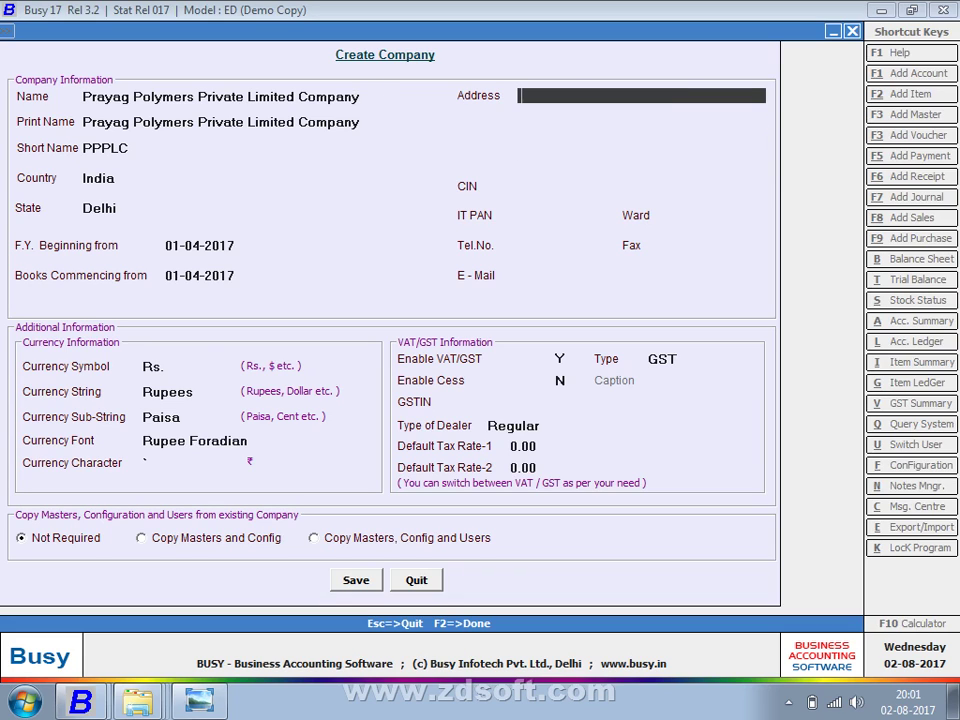
Accept 01-04-2017 as both the financial year beginning date and the books commencing date
key(Up)
key(Up)
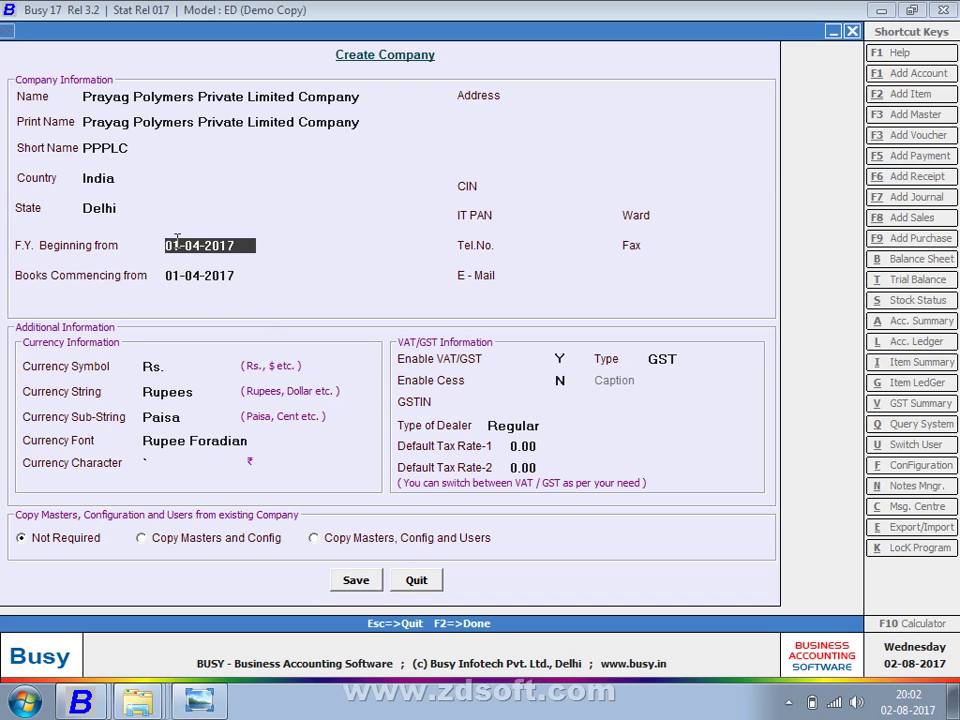
key(Return)
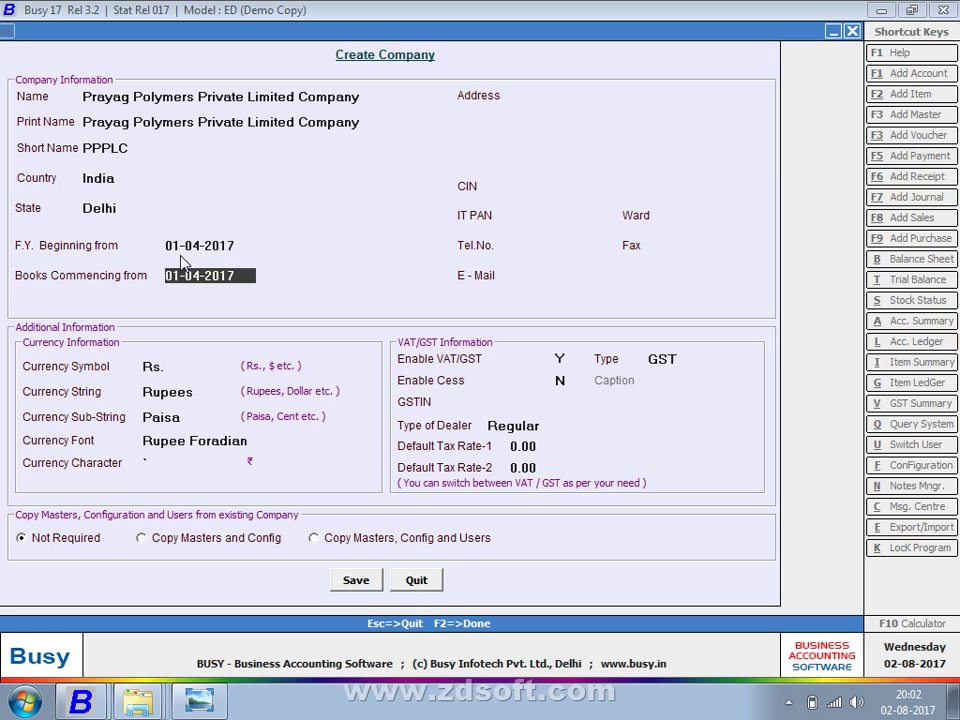
key(Return)
Enter the building number from the handwritten note at the start of the company's address
key(alt+Tab)
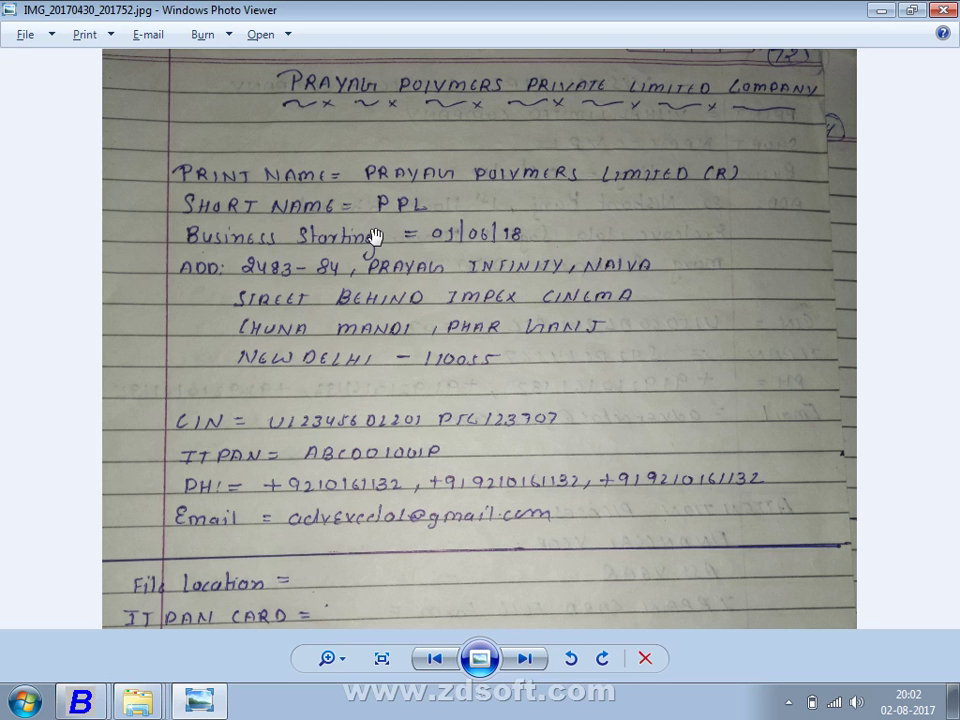
key(alt+Tab)
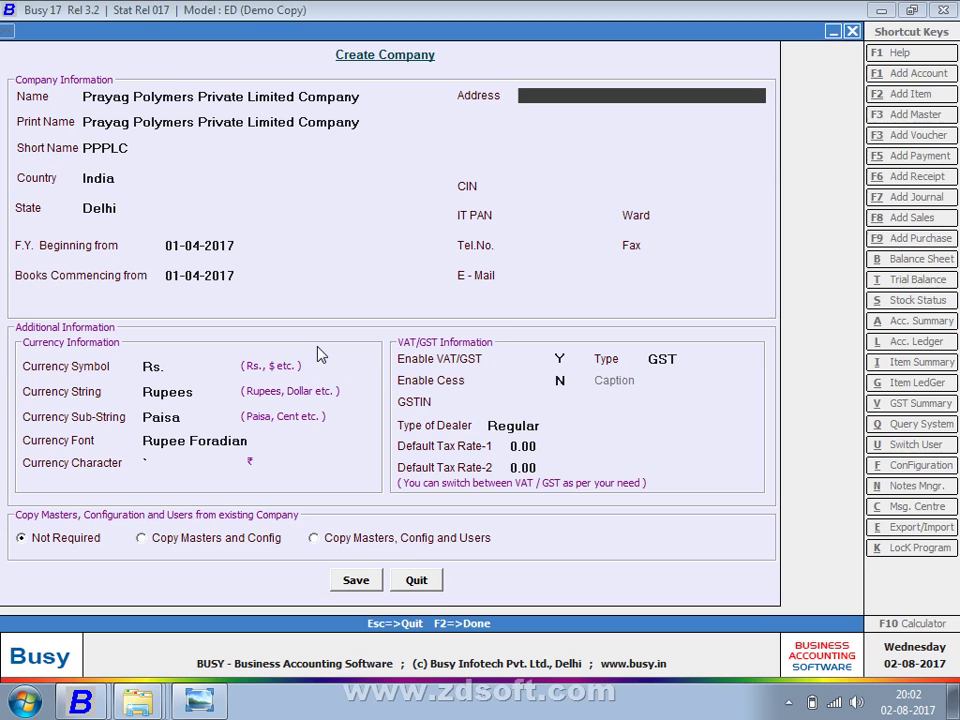
text(2483)
key(alt+Tab)
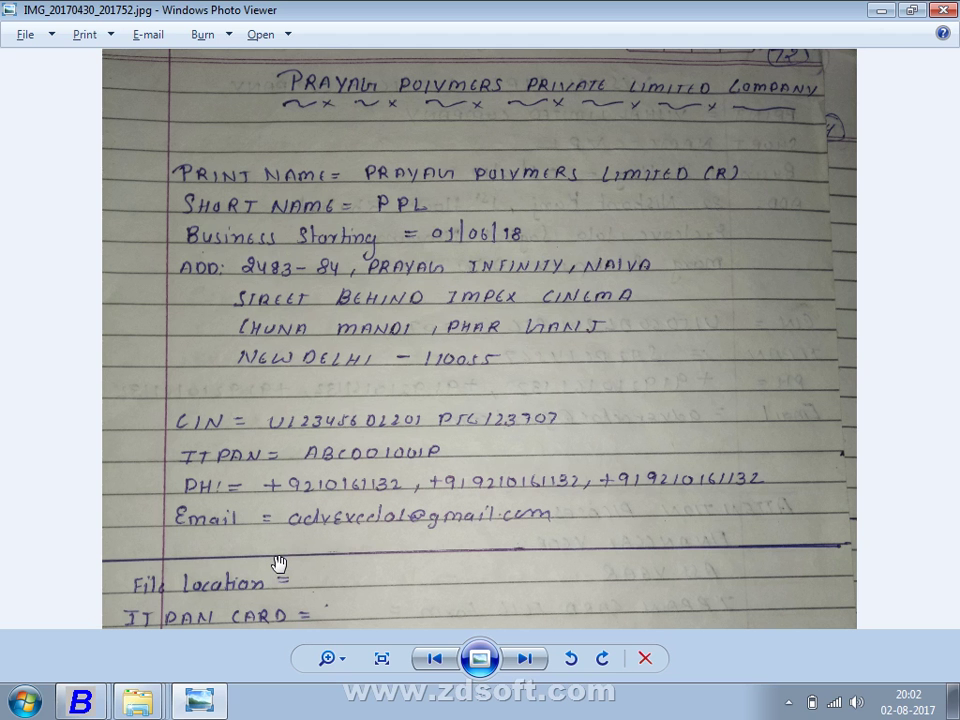
key(alt+Tab)
text(-84)
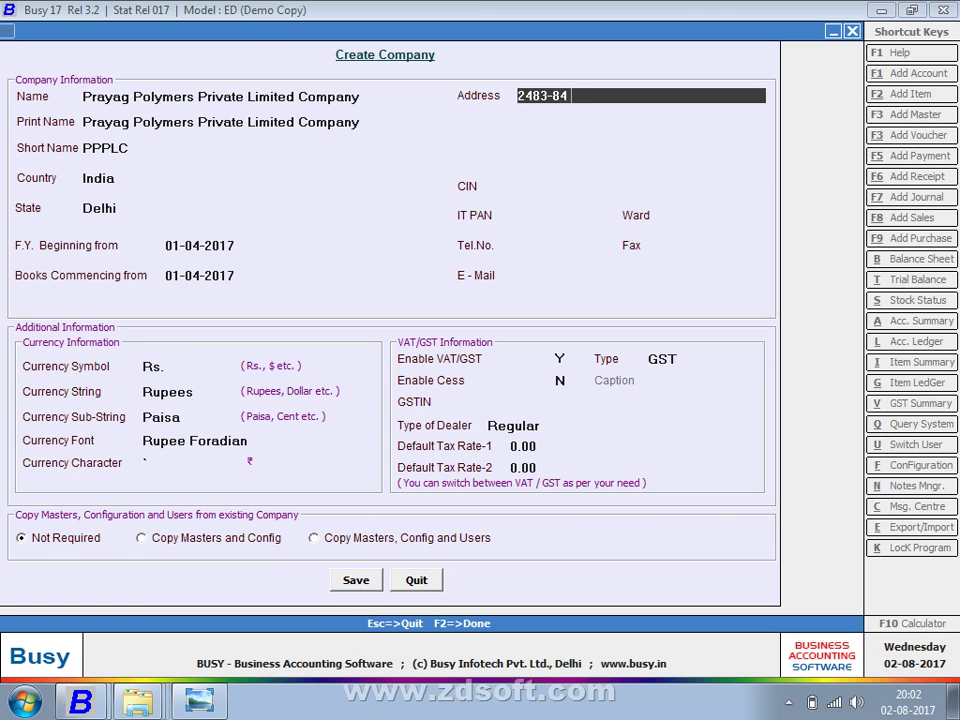
Add the building name from the note after the building number in the address
text( PRAYG)
key(alt+Tab)
key(alt+Tab)
text(INFI)
key(alt+Tab)
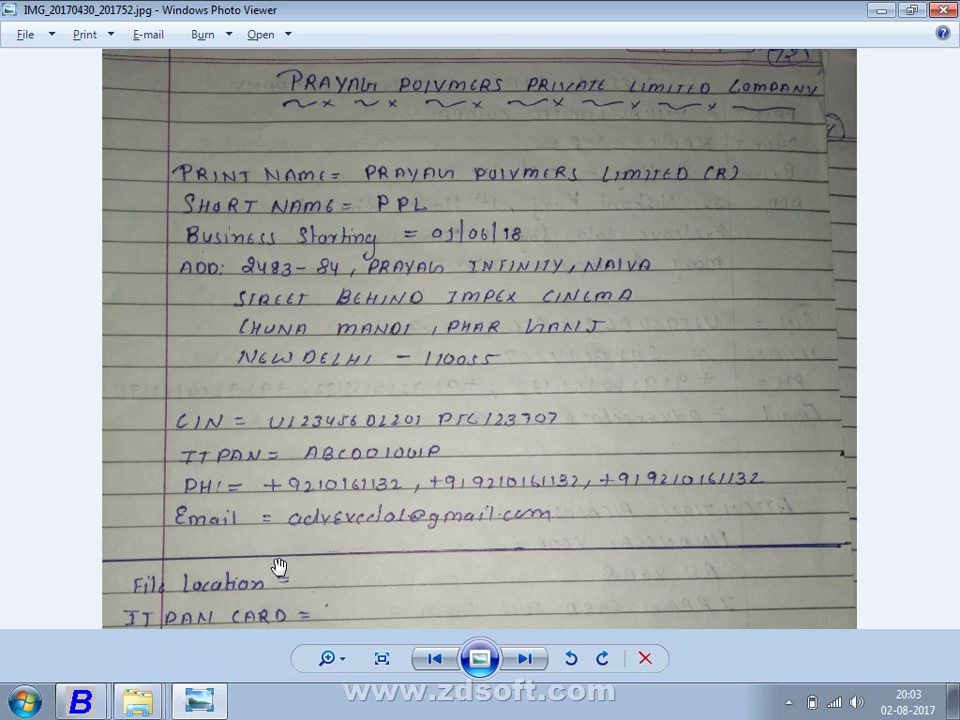
key(alt+Tab)
text(NITY,)
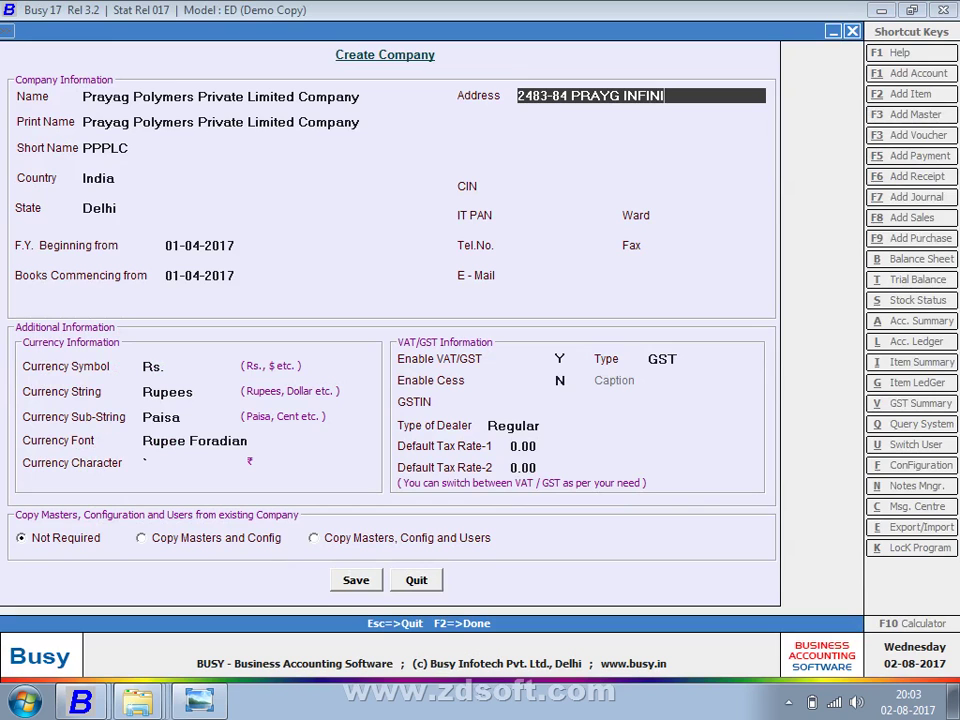
Complete the first address line with the locality name given in the note
key(alt+Tab)
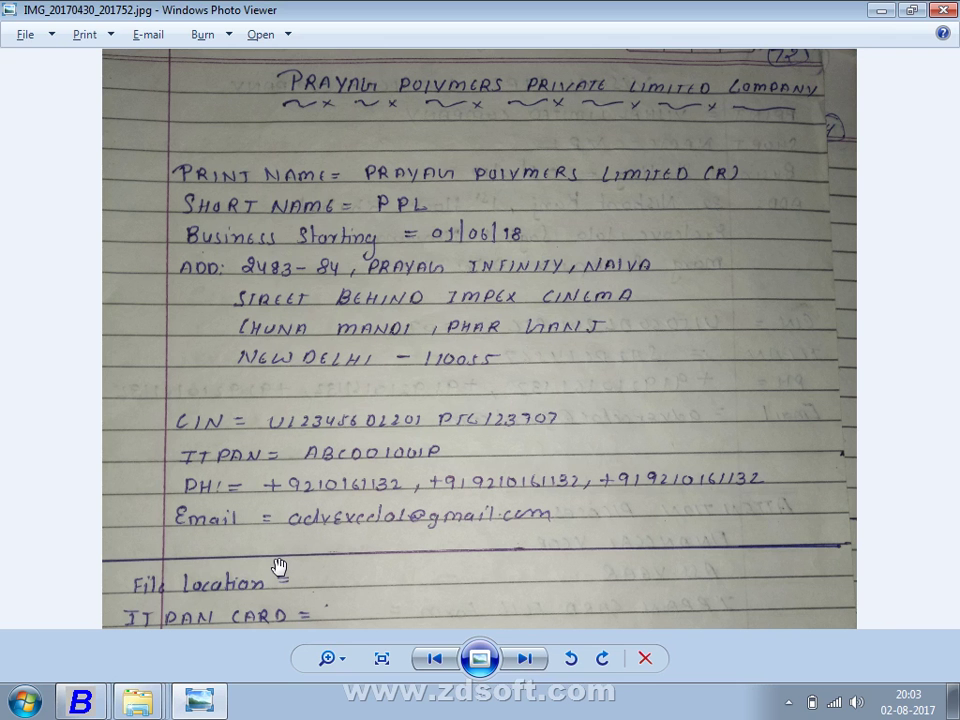
key(alt+Tab)
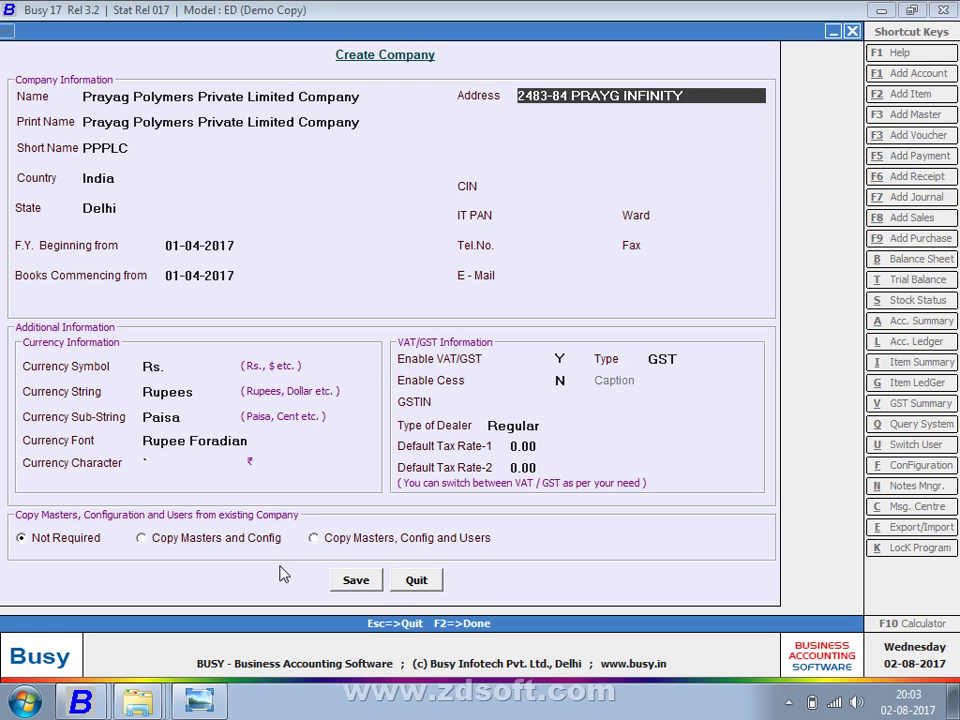
key(alt+Tab)
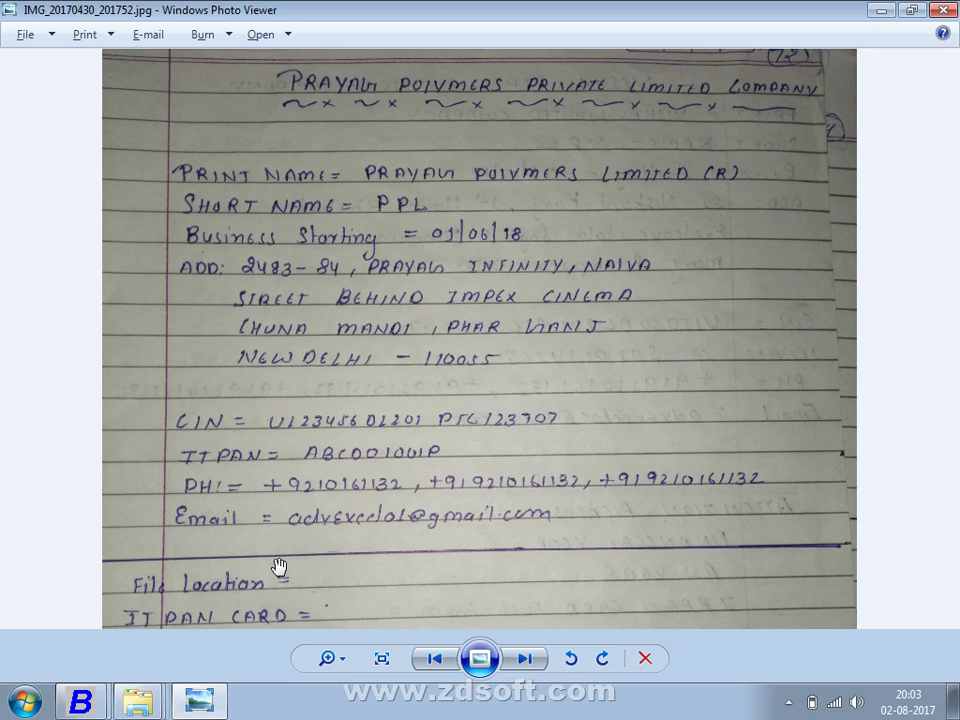
key(alt+Tab)
text(N)
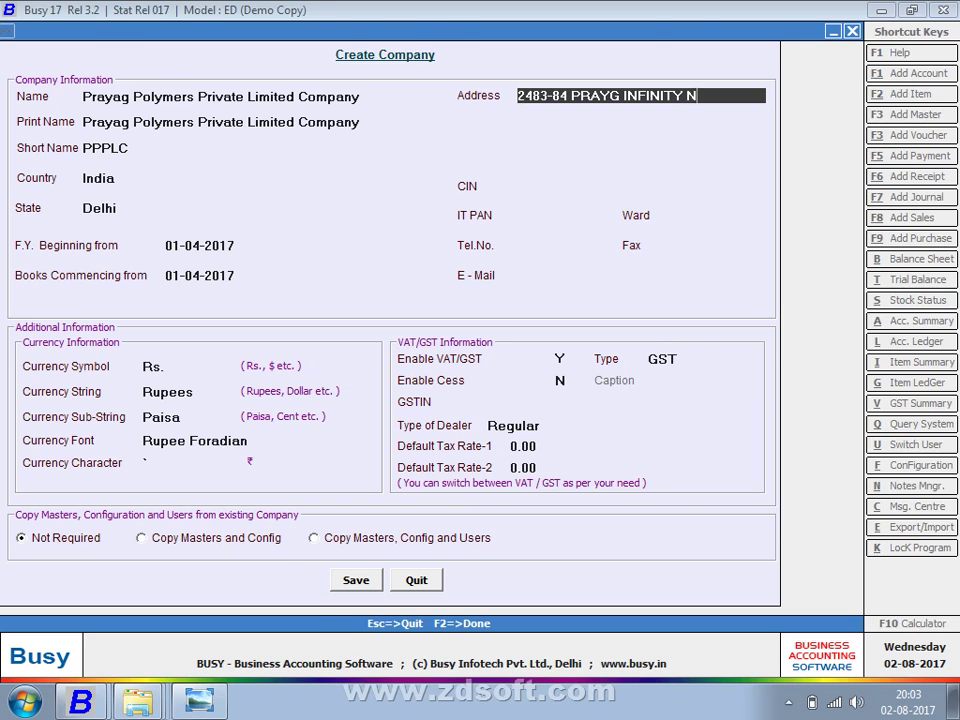
key(alt+Tab)
key(alt+Tab)
text(AUV)
key(BackSpace)
key(BackSpace)
text(IVA)
key(Return)
Fill in the second address line with the street and the nearby landmark's name from the note
key(alt+Tab)
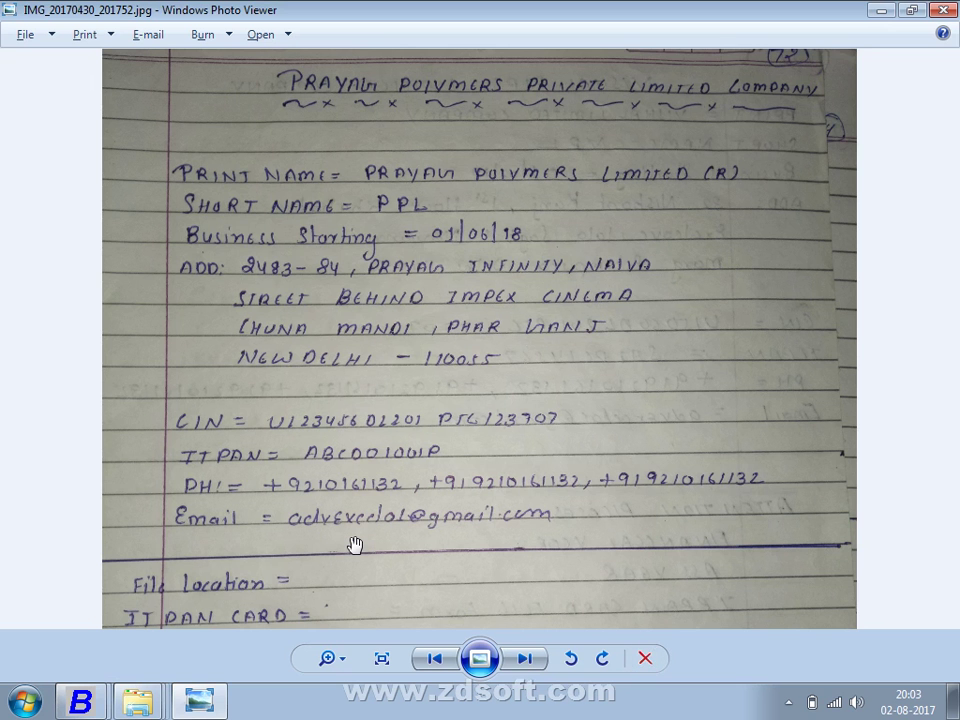
key(alt+Tab)
text(STE)
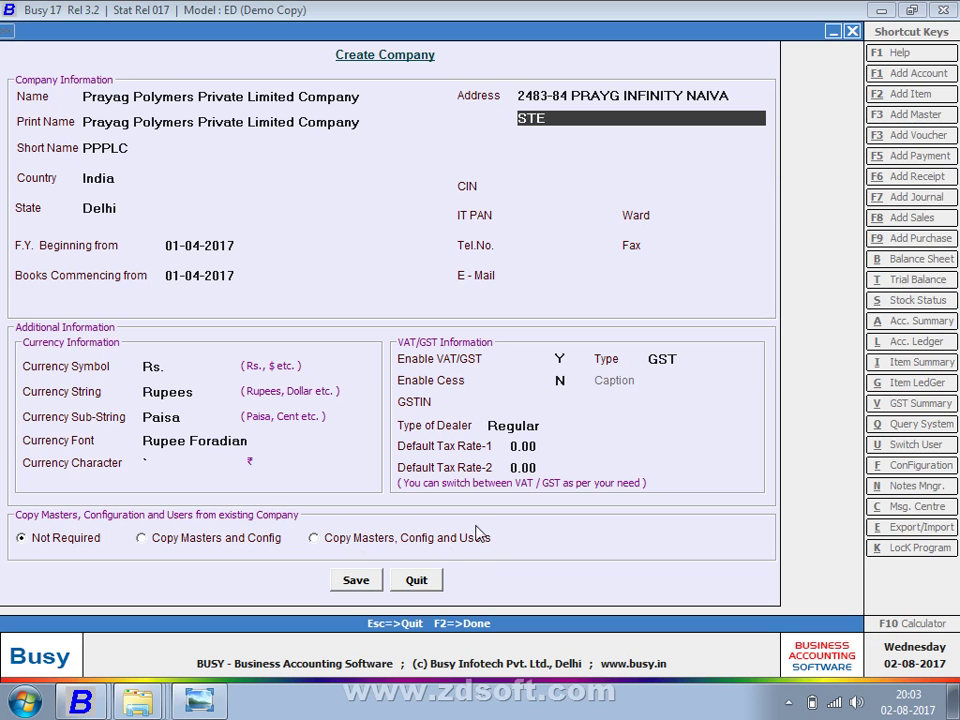
key(BackSpace)
text(REET BEHIND)
key(alt+Tab)
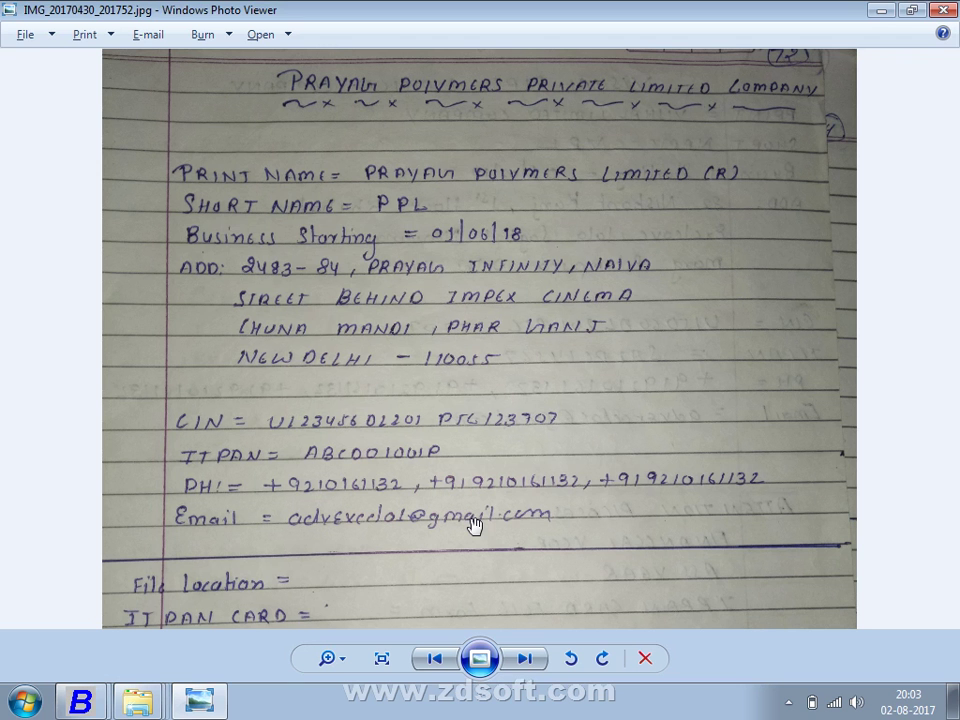
key(alt+Tab)
text(IMPEX)
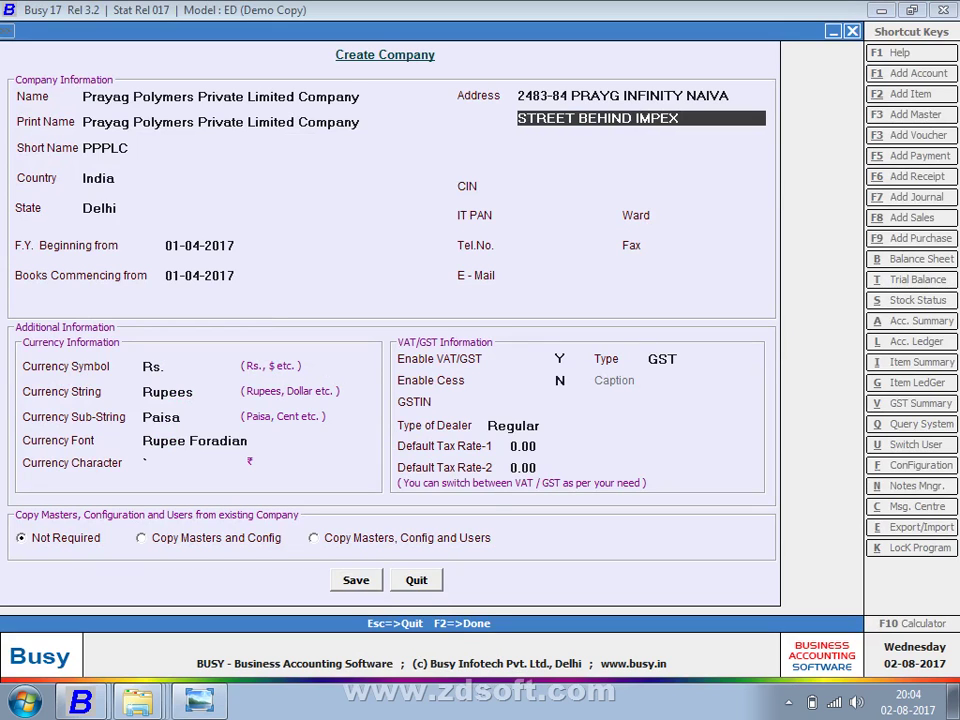
key(alt+Tab)
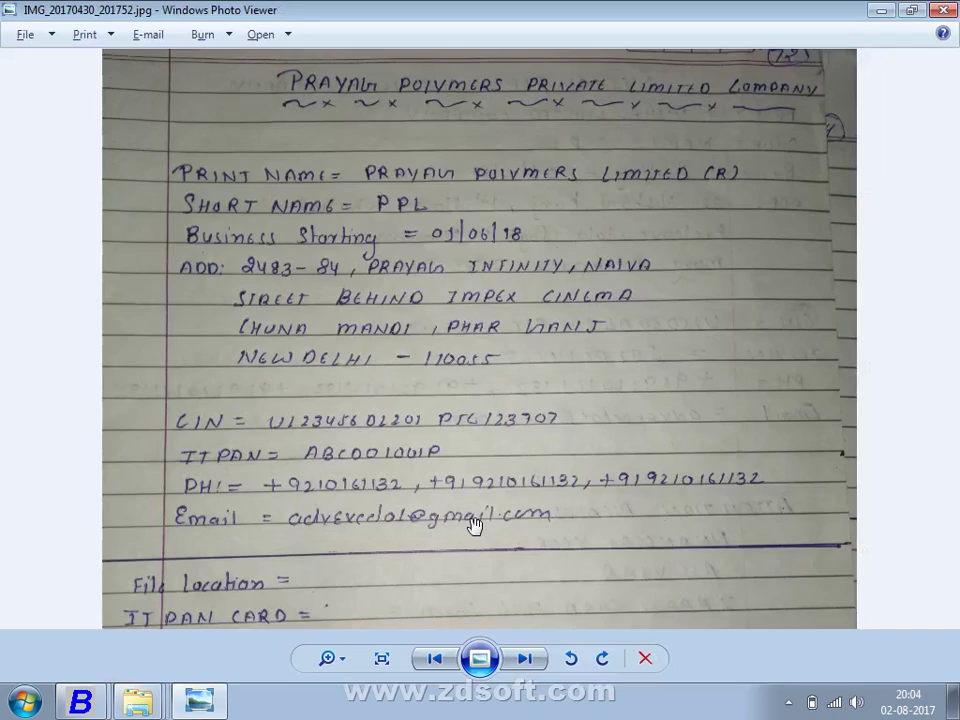
key(alt+Tab)
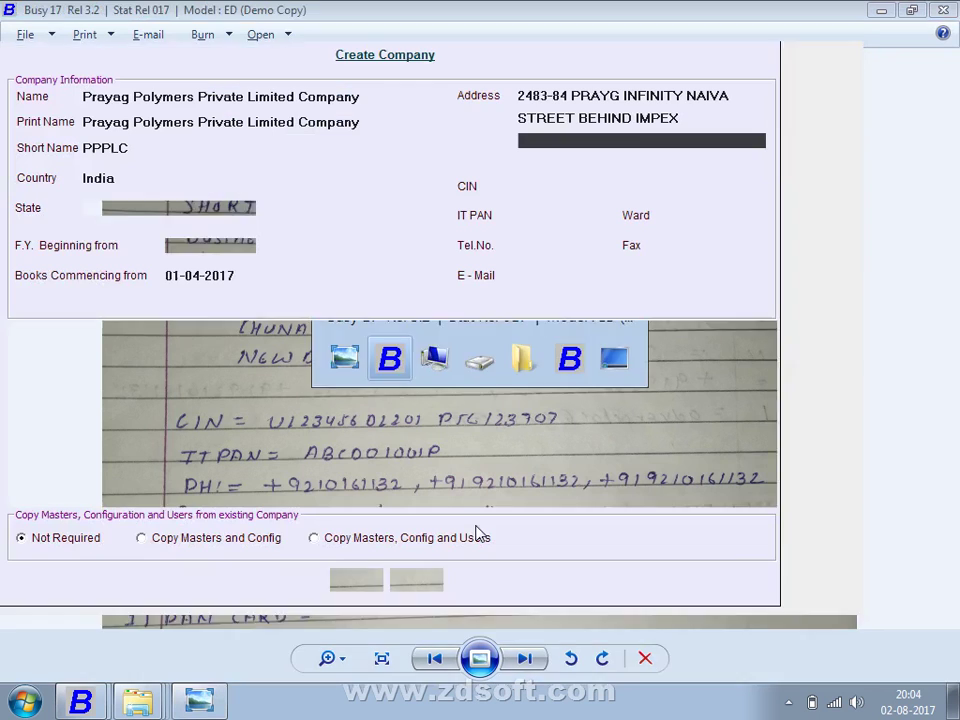
key(Return)
Enter the remaining word of the landmark from the note on the third address line
text(CIN)
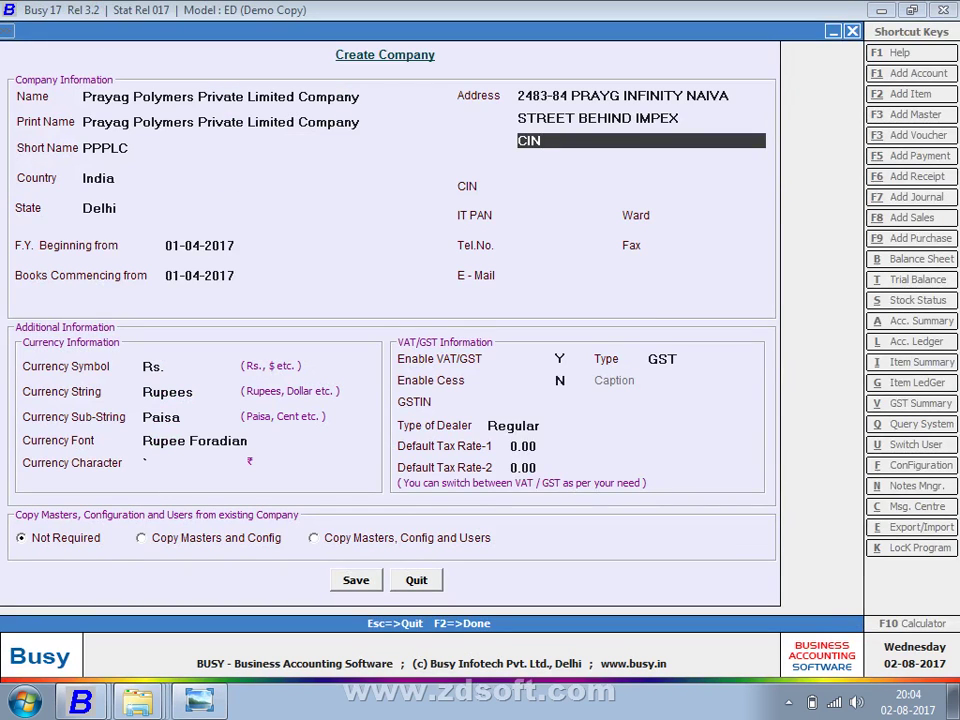
key(alt+Tab)
key(alt+Tab)
text(EMA)
key(alt+Tab)
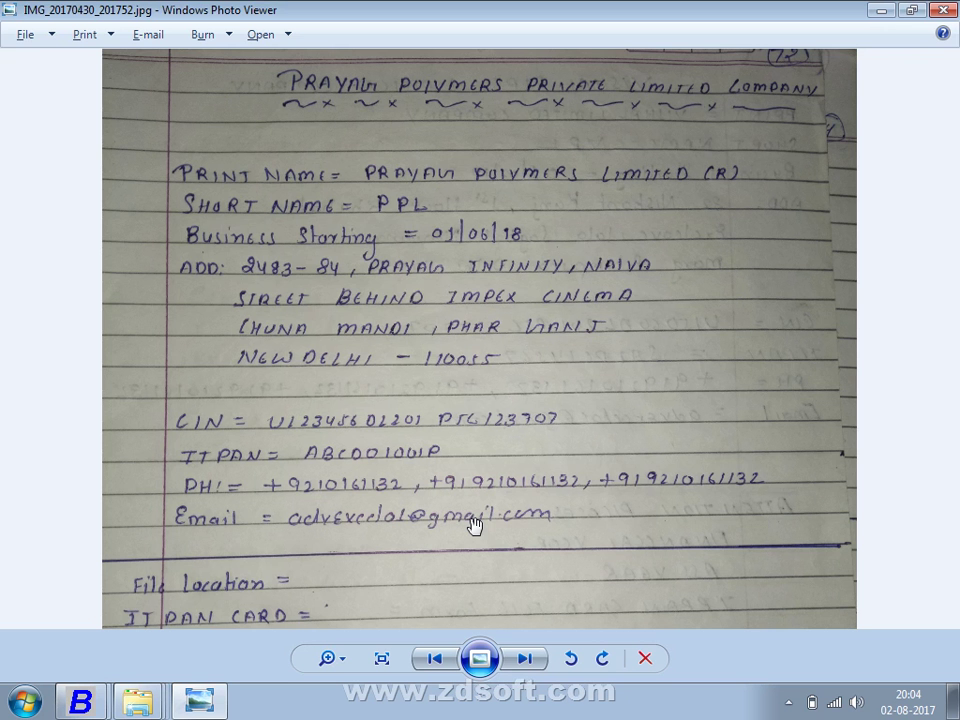
key(alt+Tab)
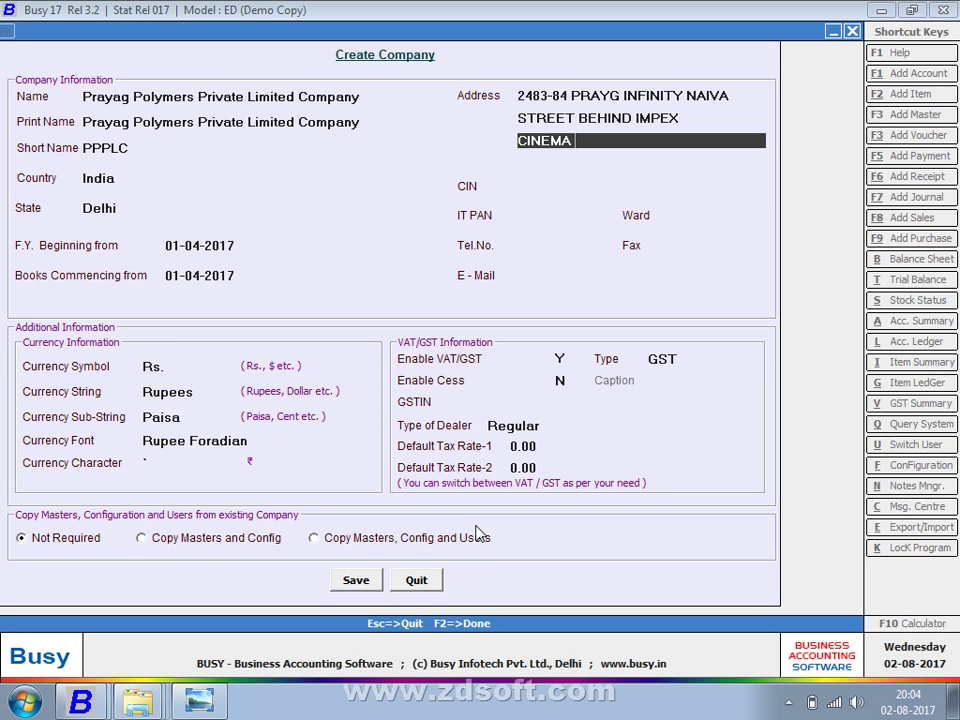
key(Return)
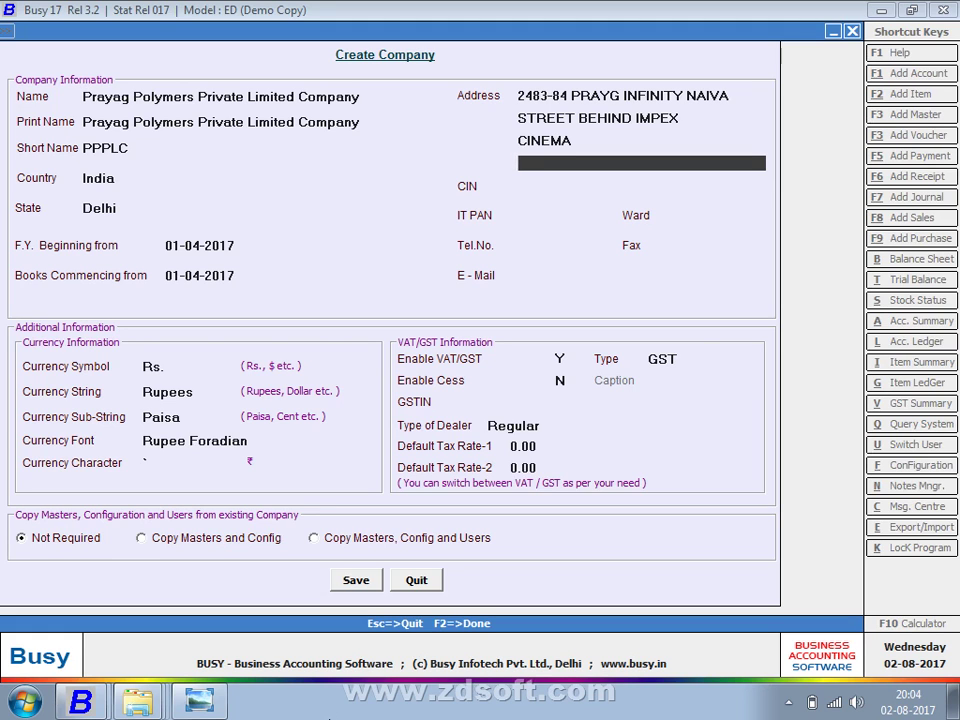
Leave the fourth address line blank and enter the first part of the CIN from the note
click(122, 645)
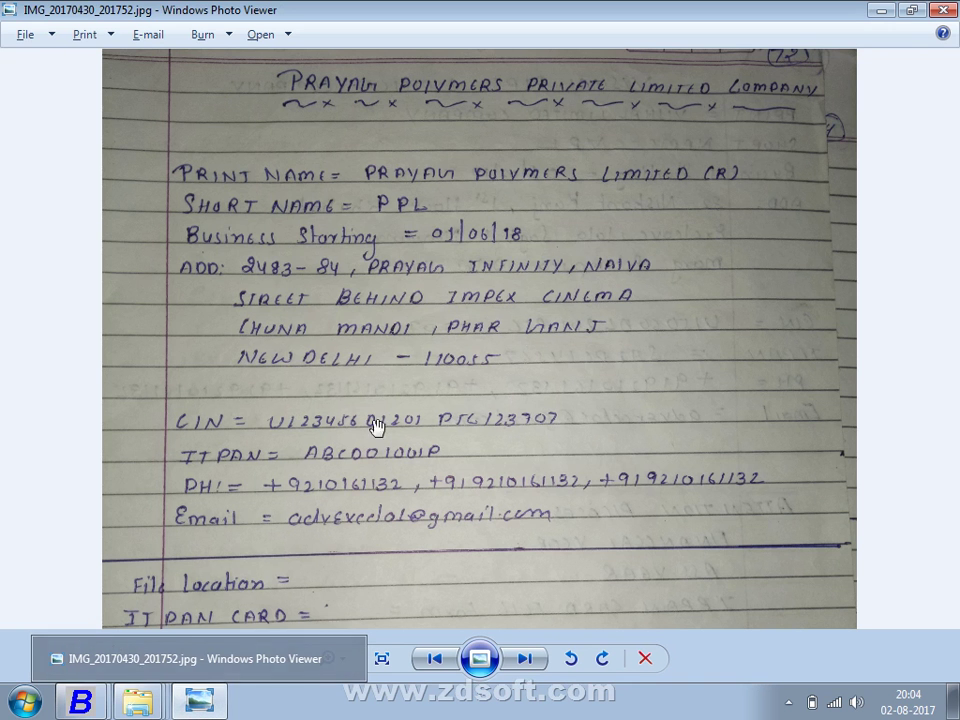
key(alt+Tab)
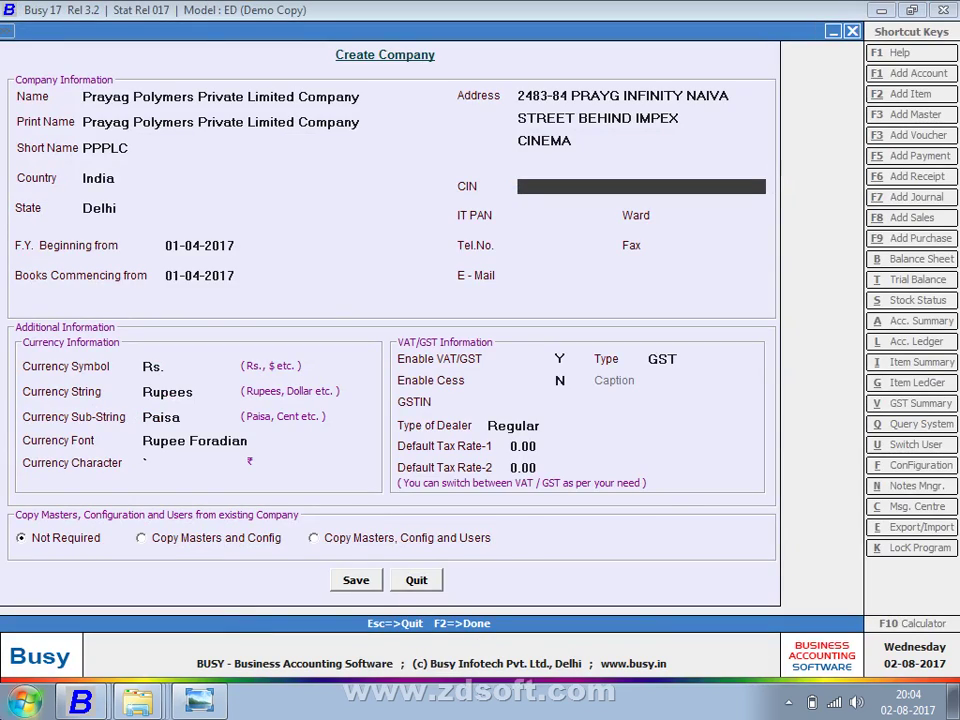
key(alt+Tab)
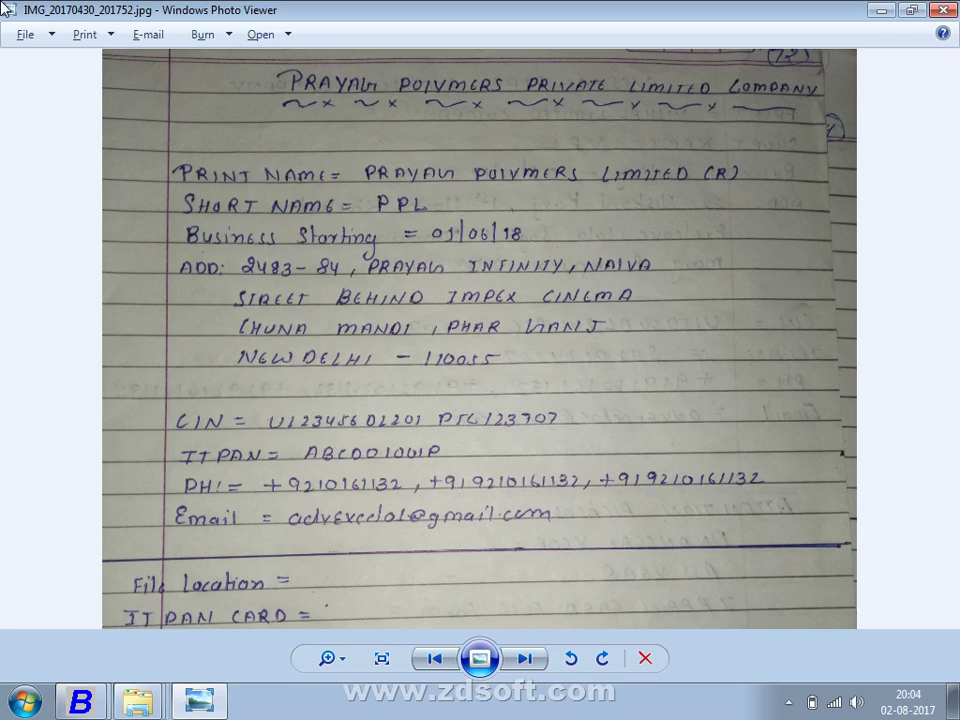
key(alt+Tab)
text(U1234)
key(alt+Tab)
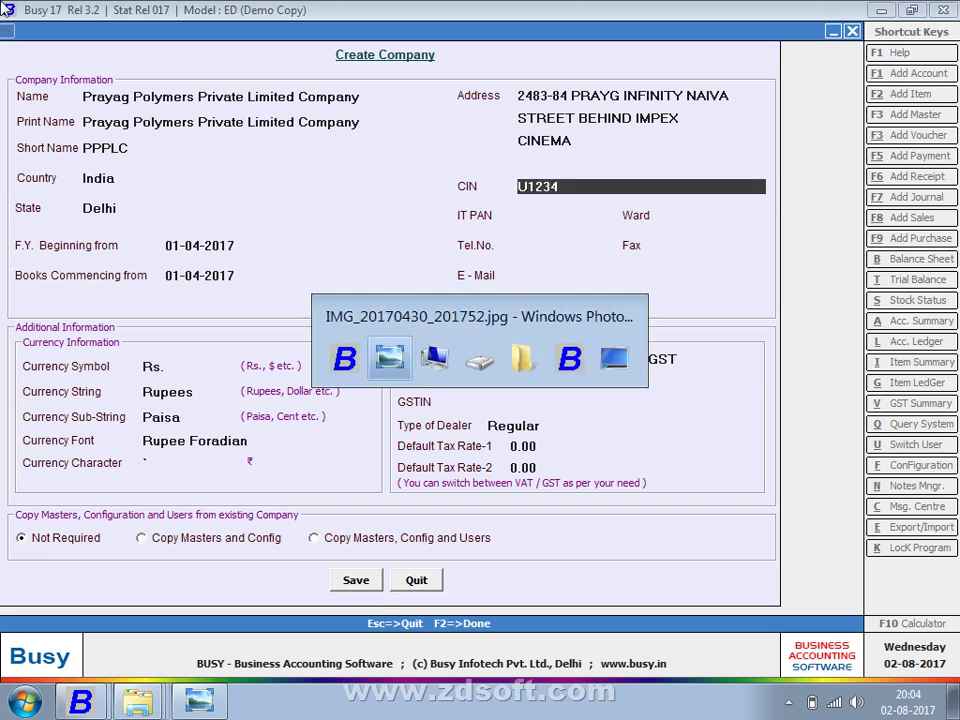
key(alt+Tab)
text(56D1)
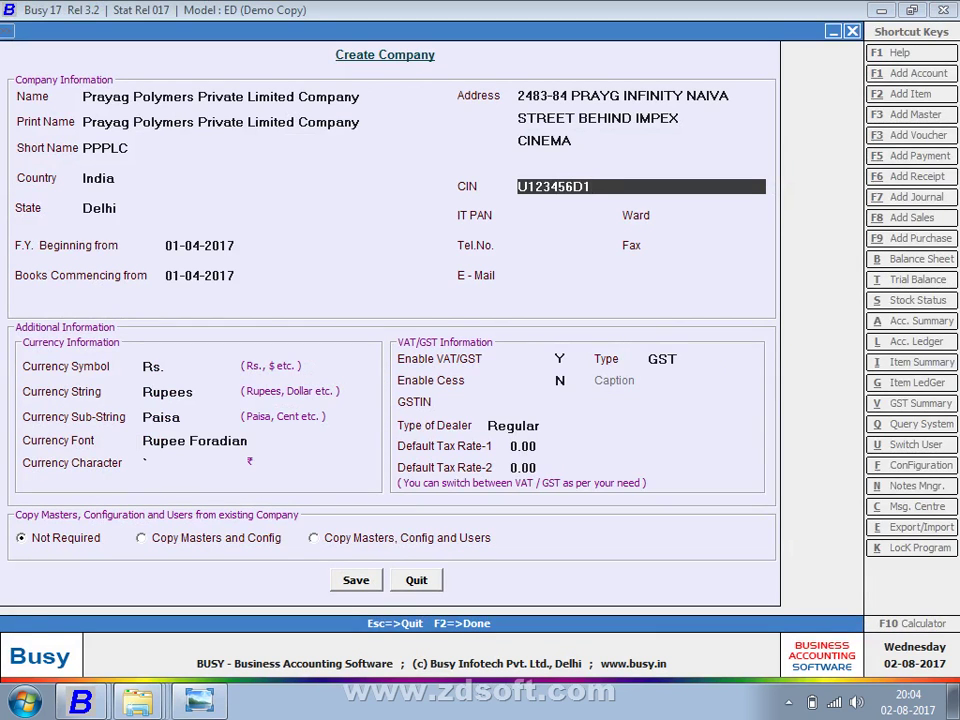
Correct the last character of the partial CIN and append its letter group
key(BackSpace)
text(L)
key(alt+Tab)
key(alt+Tab)
text(PTC)
key(alt+Tab)
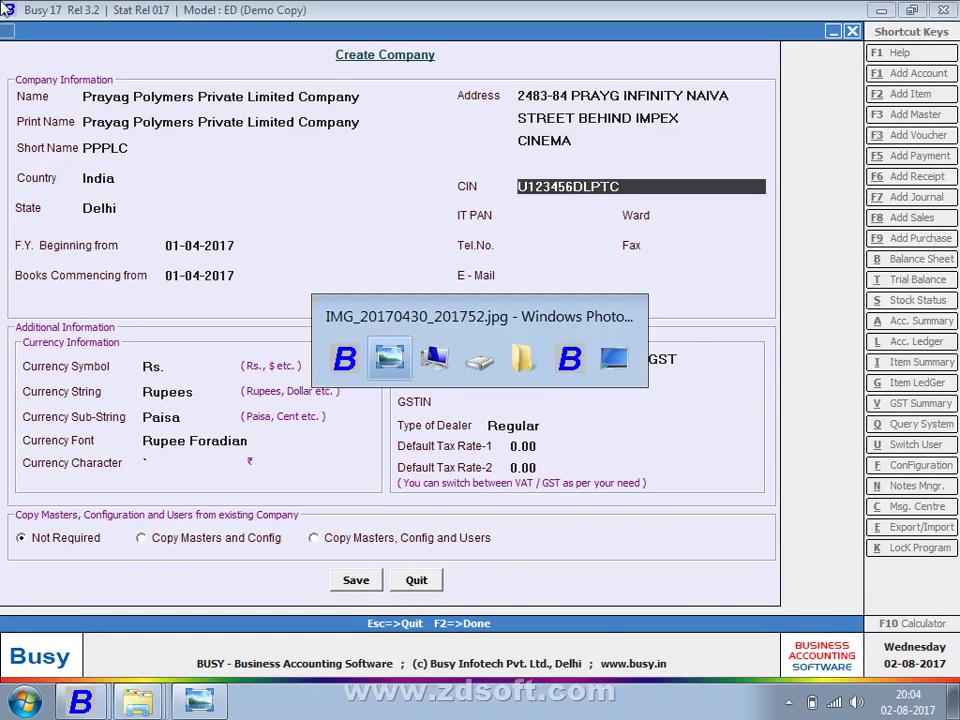
key(alt+Tab)
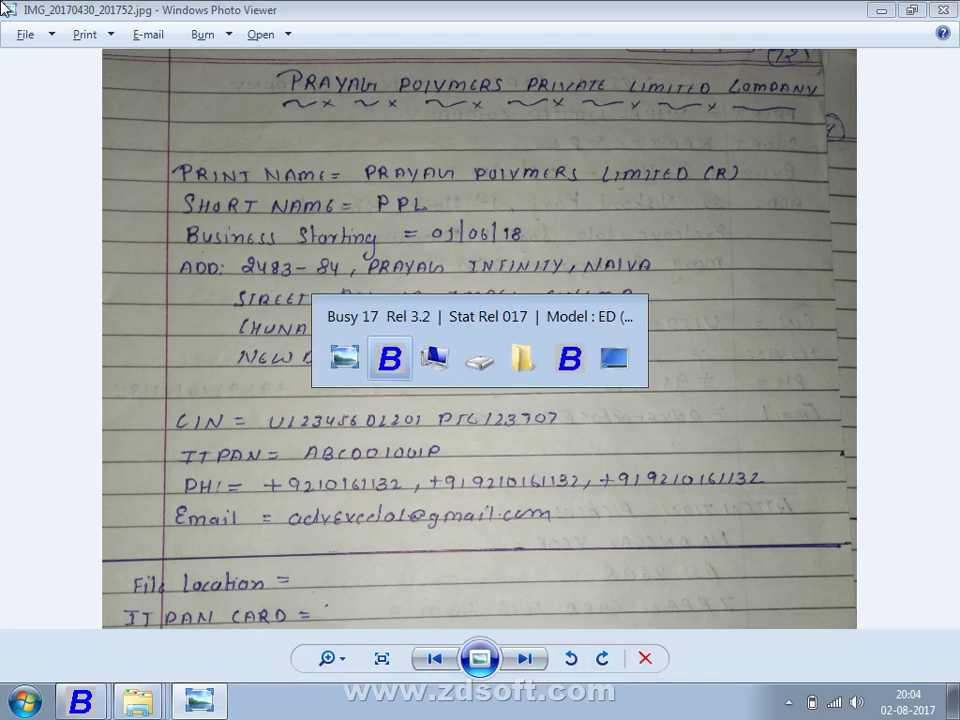
Complete the CIN with its final digits from the note
text(123456DLPTC12)
key(alt+Tab)
key(alt+Tab)
text(3707)
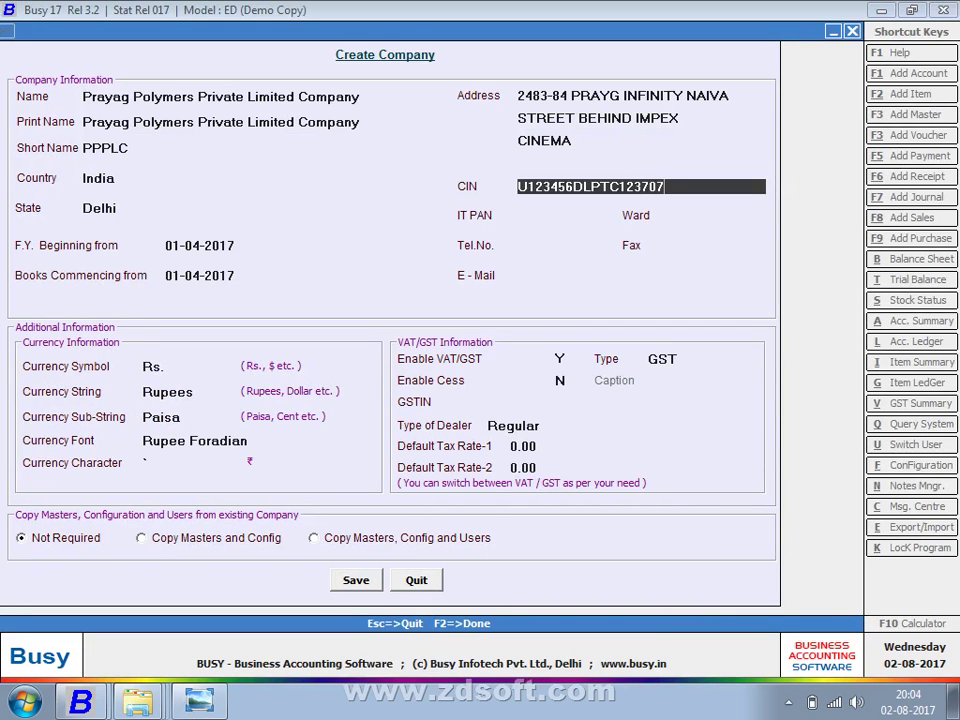
key(Return)
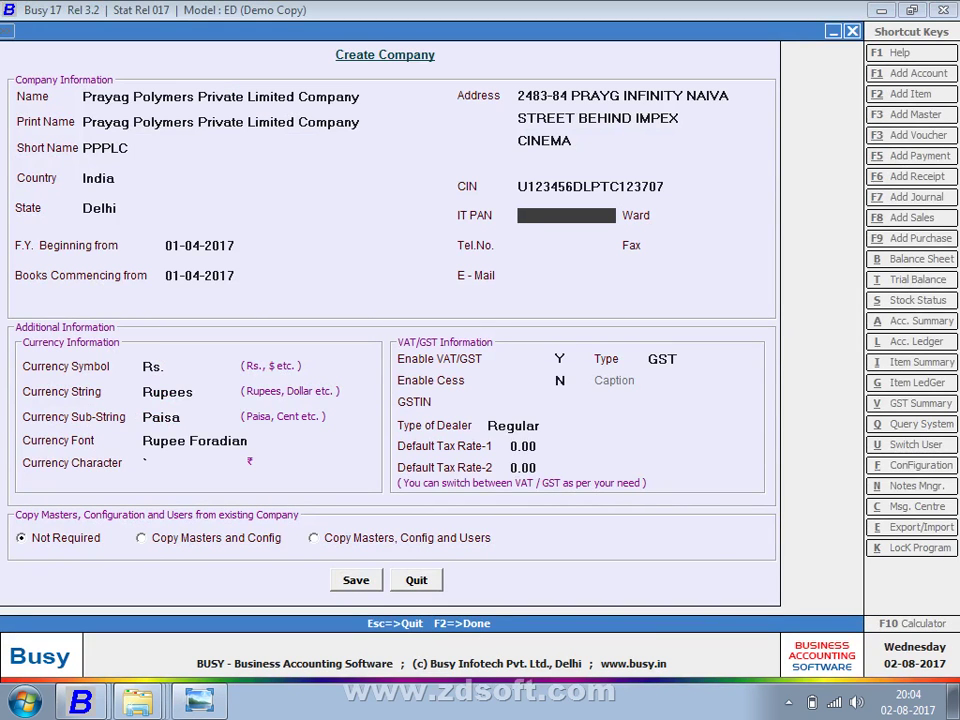
Leave the IT PAN, Ward, Tel.No. and Fax fields blank, proceeding to the E-Mail field
key(Return)
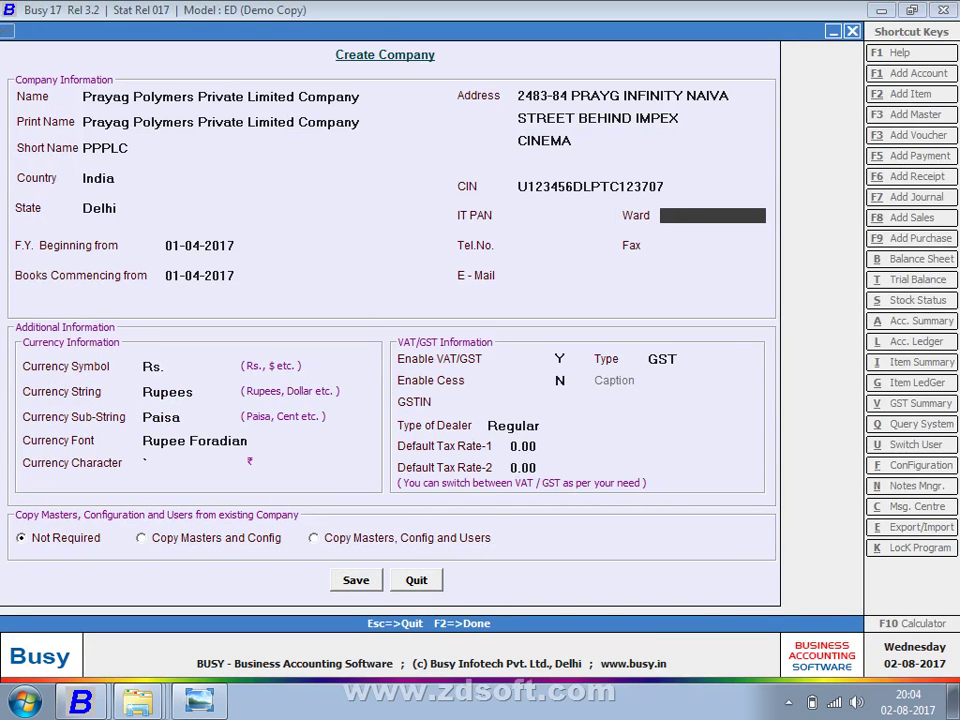
key(Return)
key(Return)
key(Return)
key(Return)
key(Return)
key(Return)
key(Return)
key(Return)
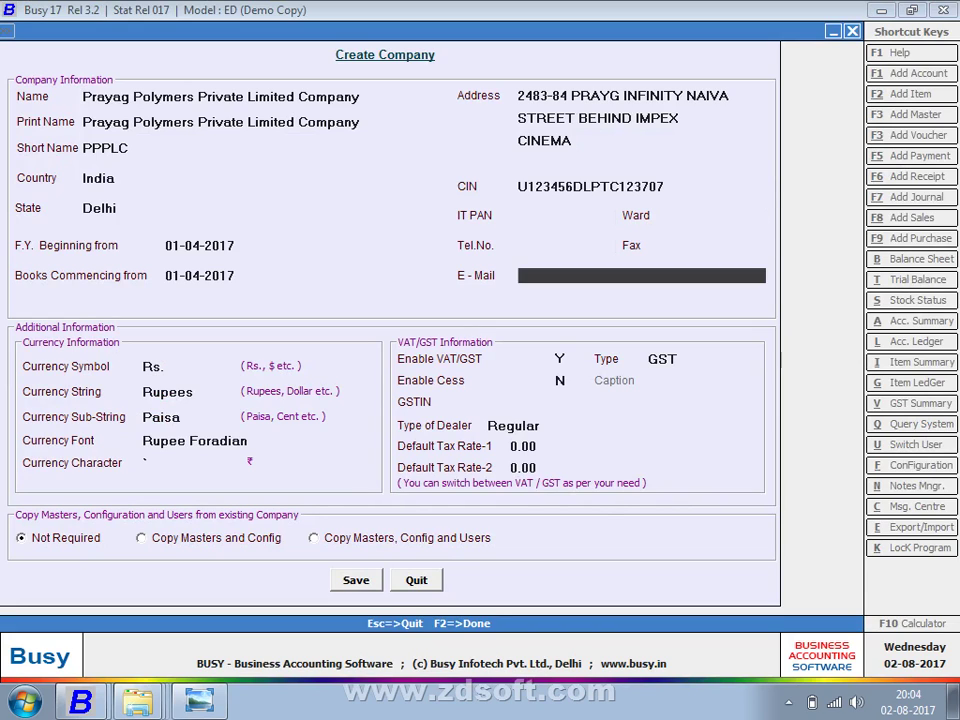
Leave the e-mail blank, accept the default currency and GST settings with dealer type Regular, and save the company without copying masters
key(Return)
key(Return)
key(Return)
key(Return)
key(Return)
key(Return)
key(Return)
key(Return)
key(Return)
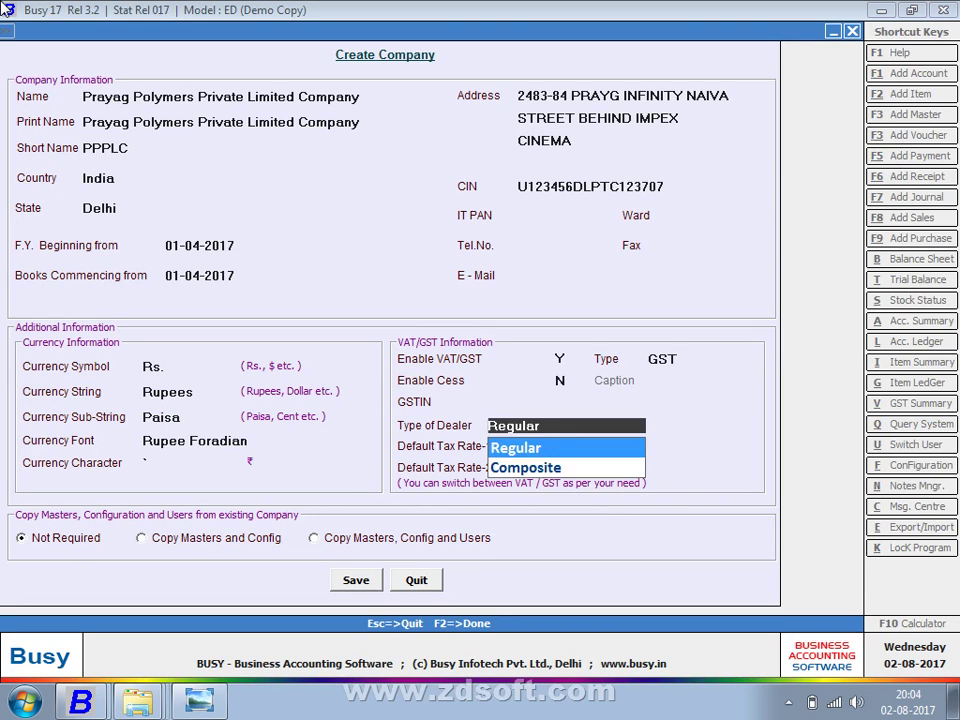
key(Return)
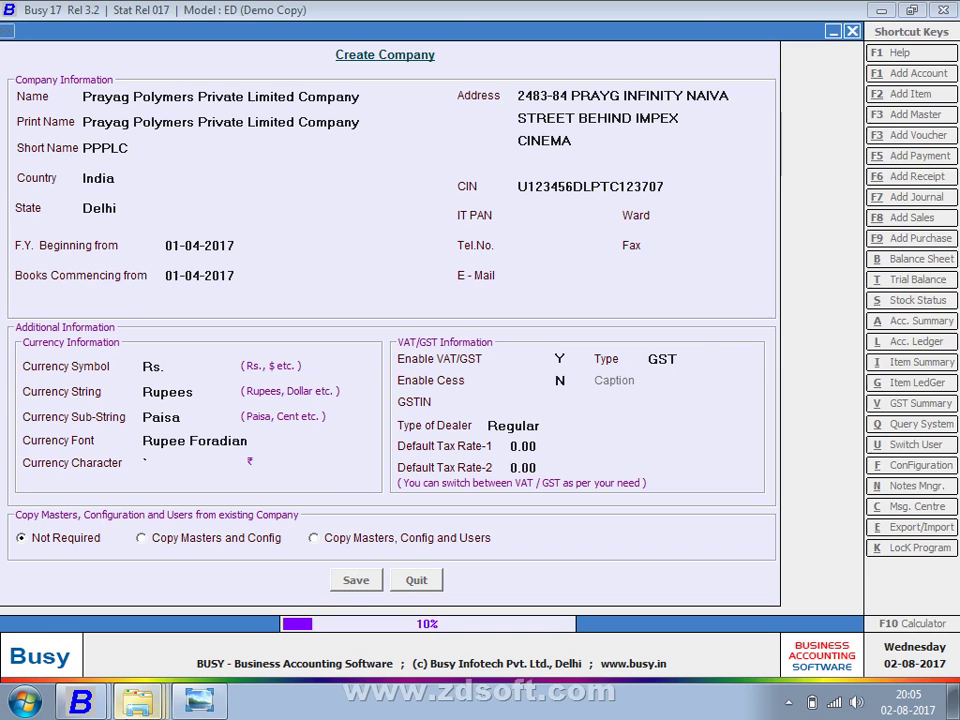
mouse_move(80, 700)
click(104, 636)
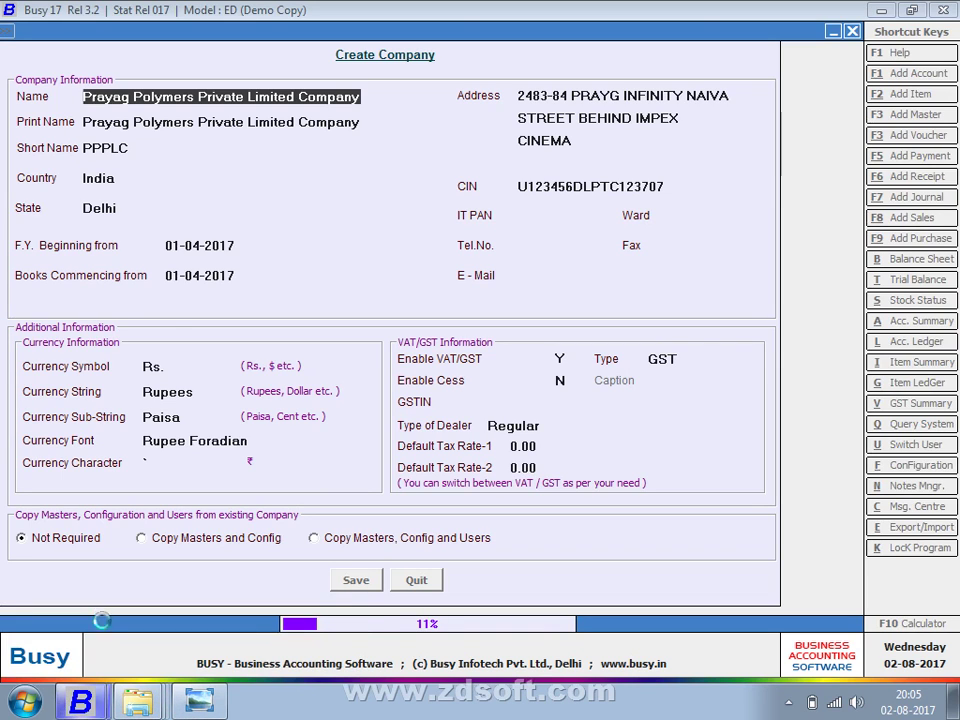
mouse_move(124, 690)
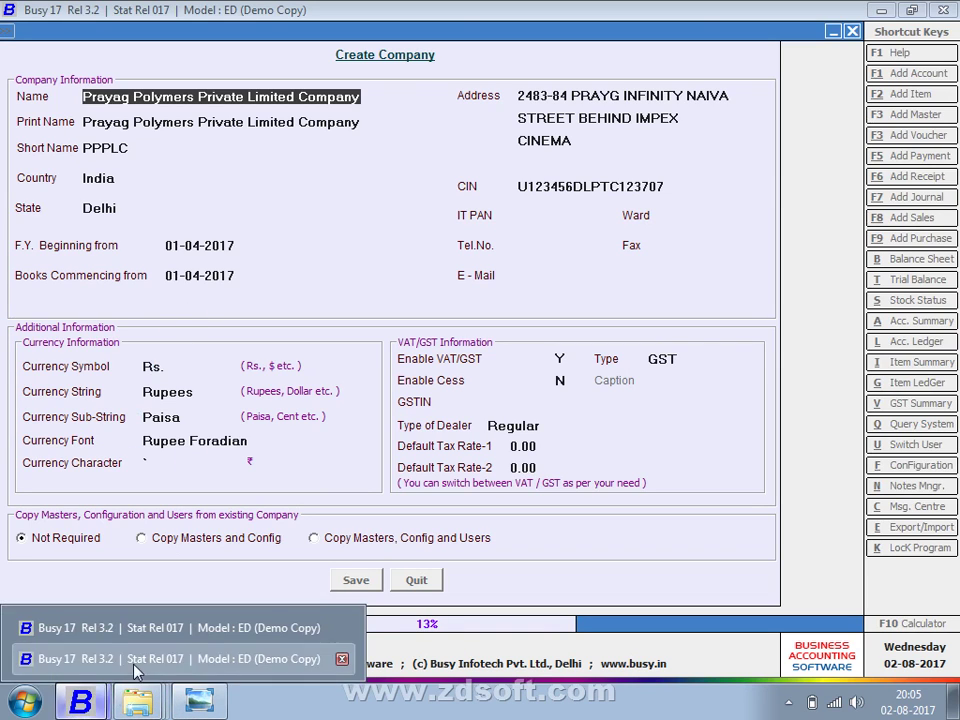
Switch to the other Busy window and check which data directory is set there, leaving the form without changes
click(133, 662)
click(375, 327)
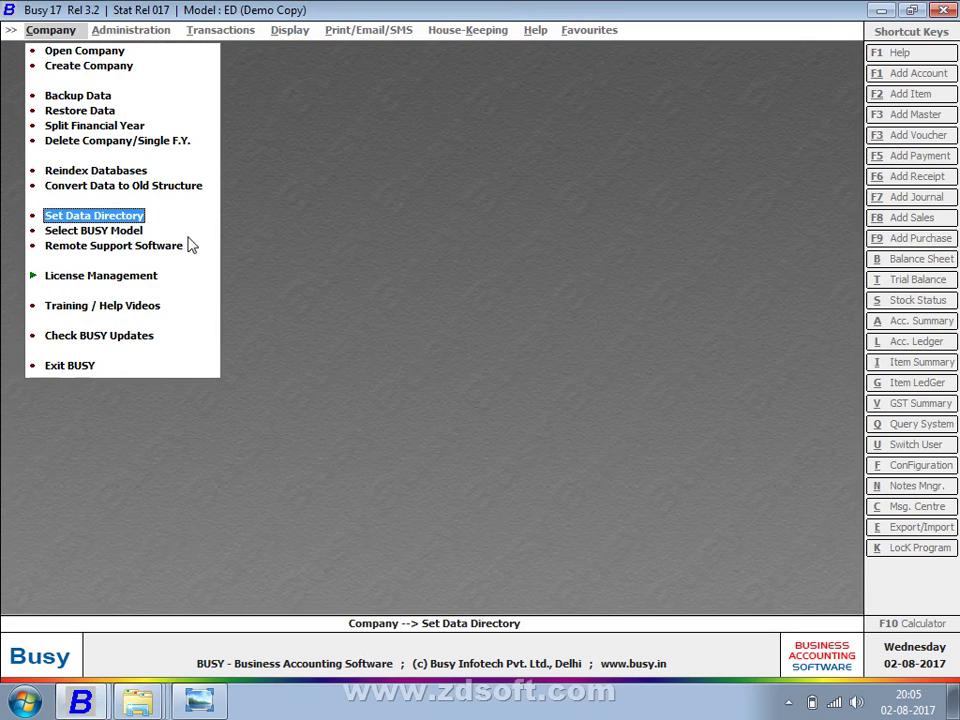
click(132, 217)
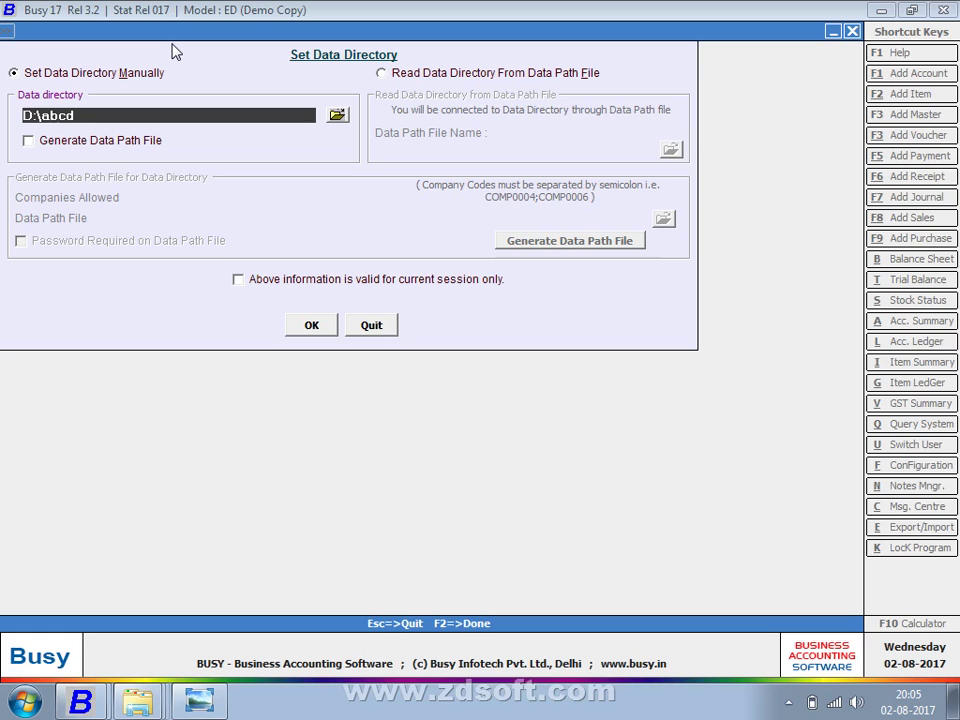
key(Escape)
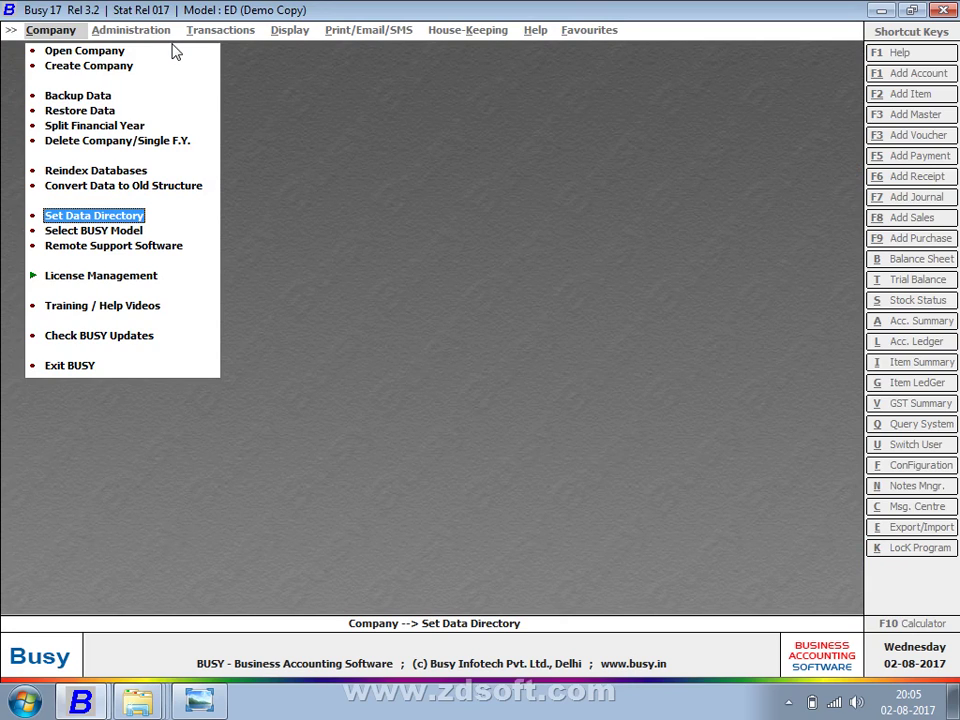
click(60, 216)
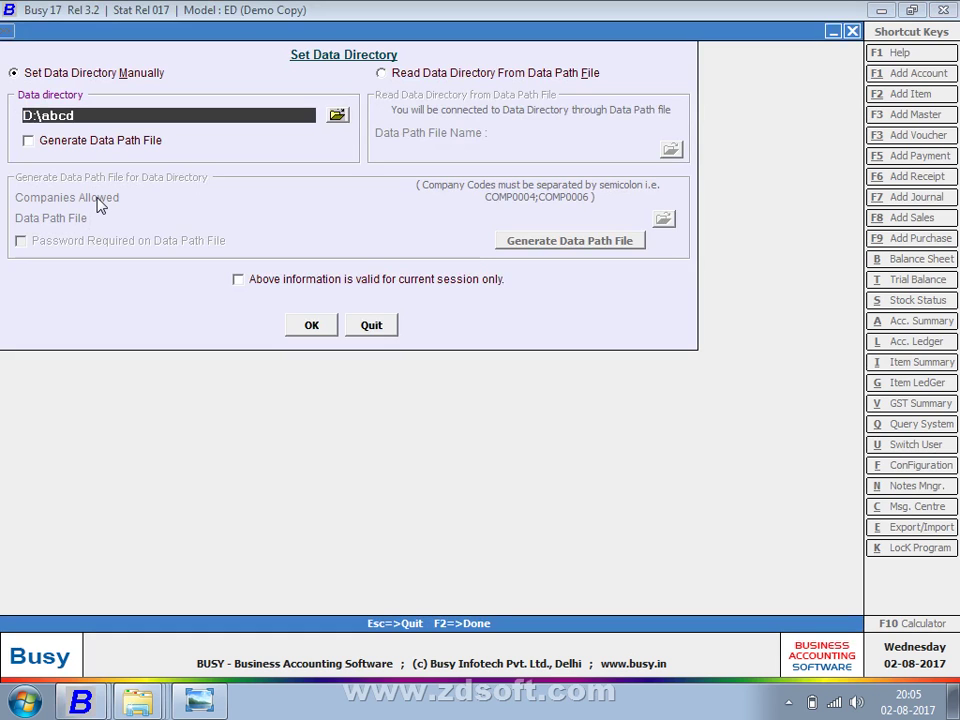
key(Escape)
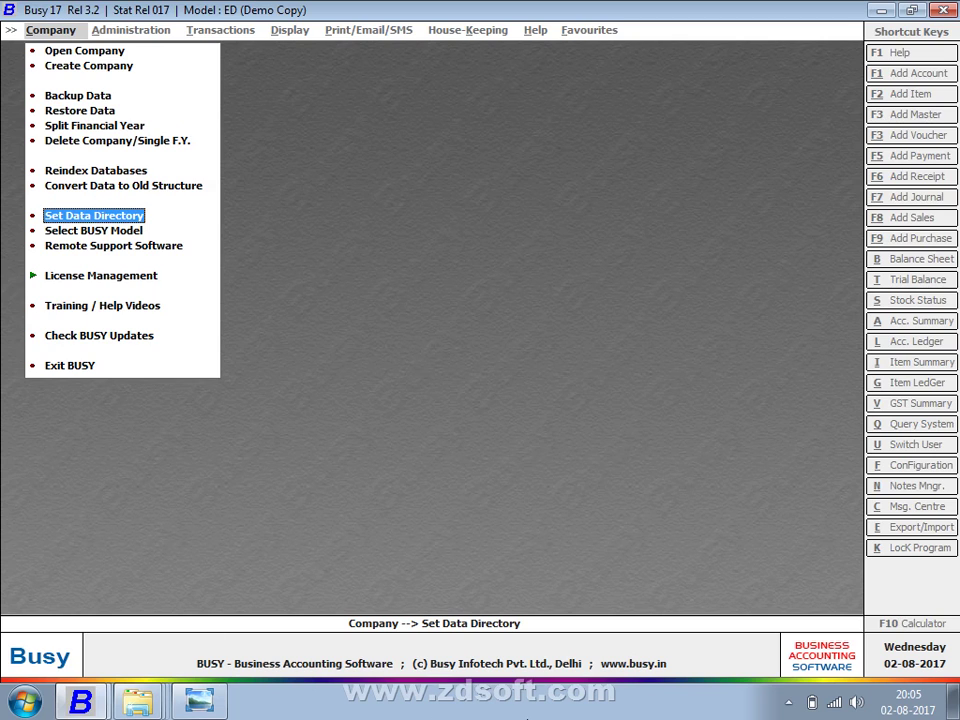
right_click(530, 705)
click(604, 630)
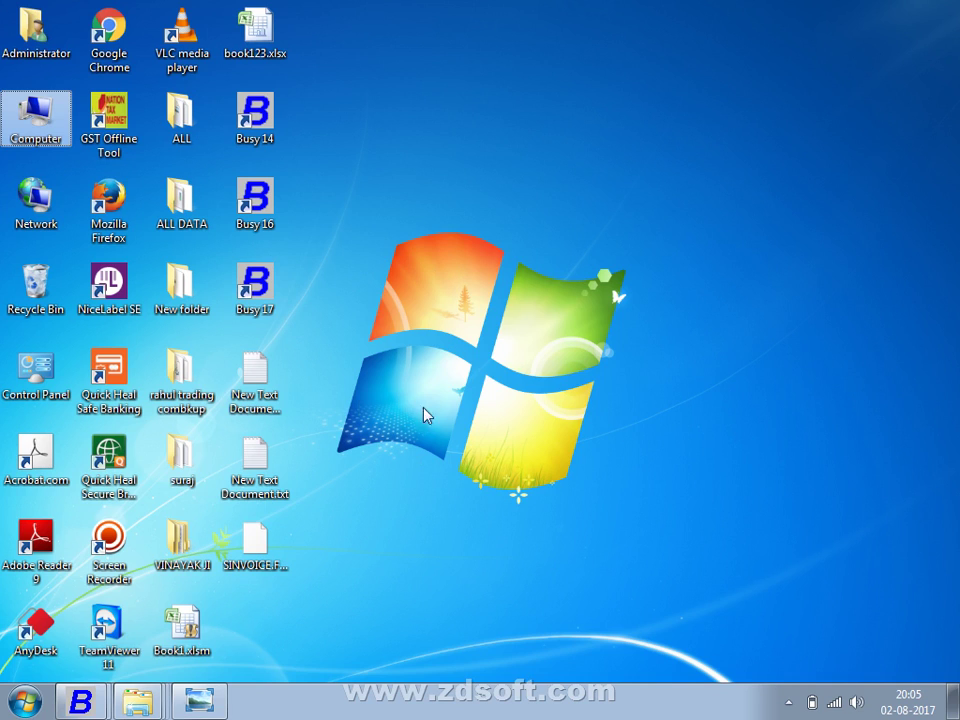
click(789, 701)
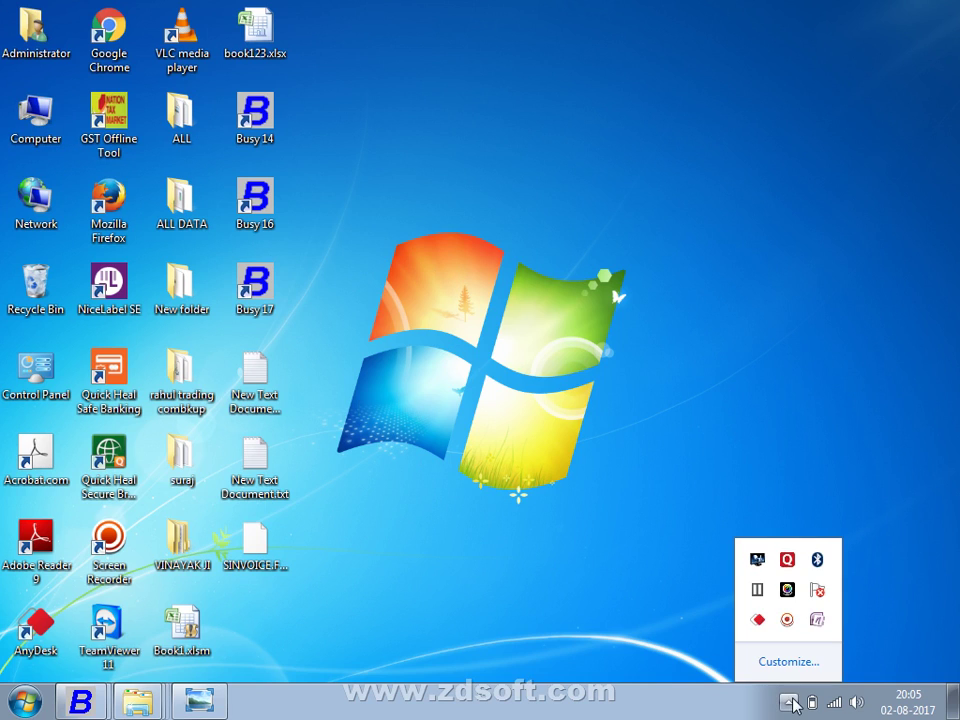
right_click(202, 697)
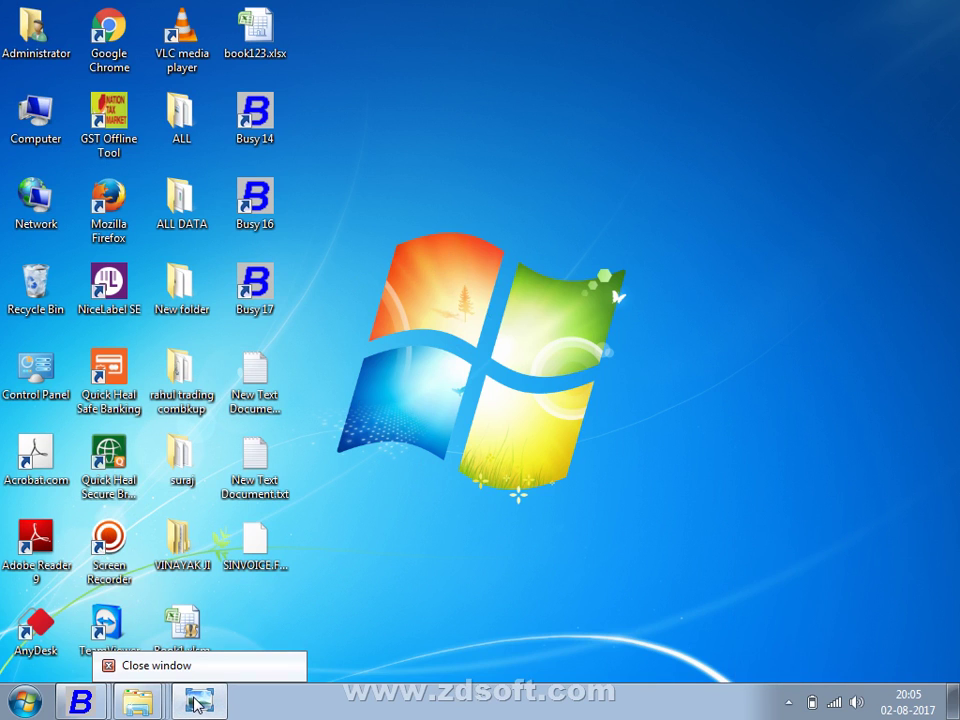
Switch to Windows Photo Viewer and browse the handwritten notes to the TEST page, enlarging it to read the companies to open
click(197, 702)
key(Right)
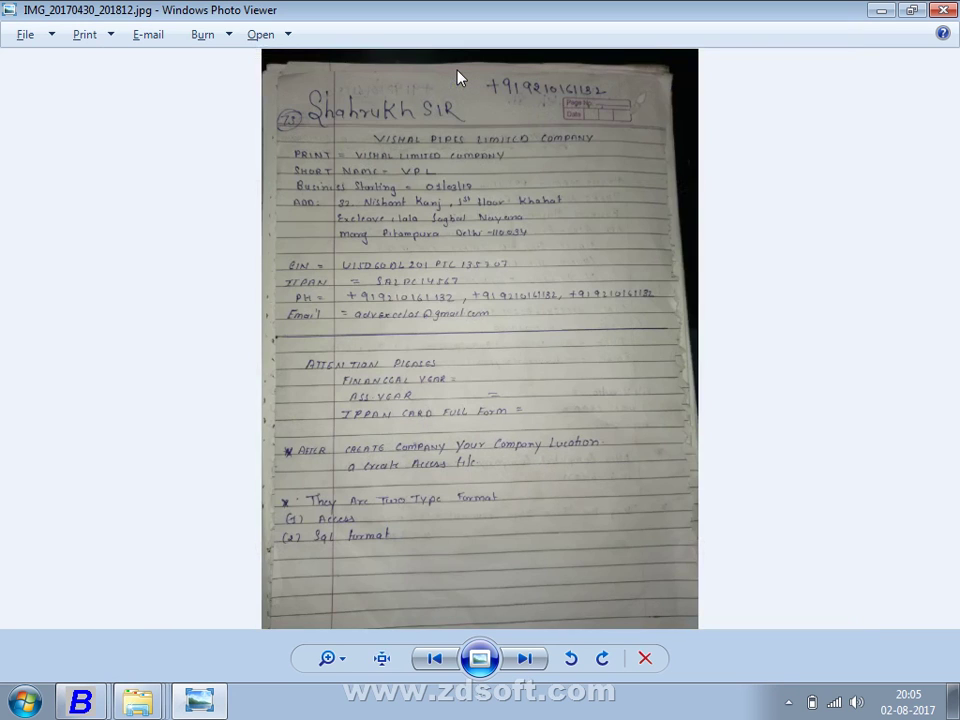
key(Right)
key(Right)
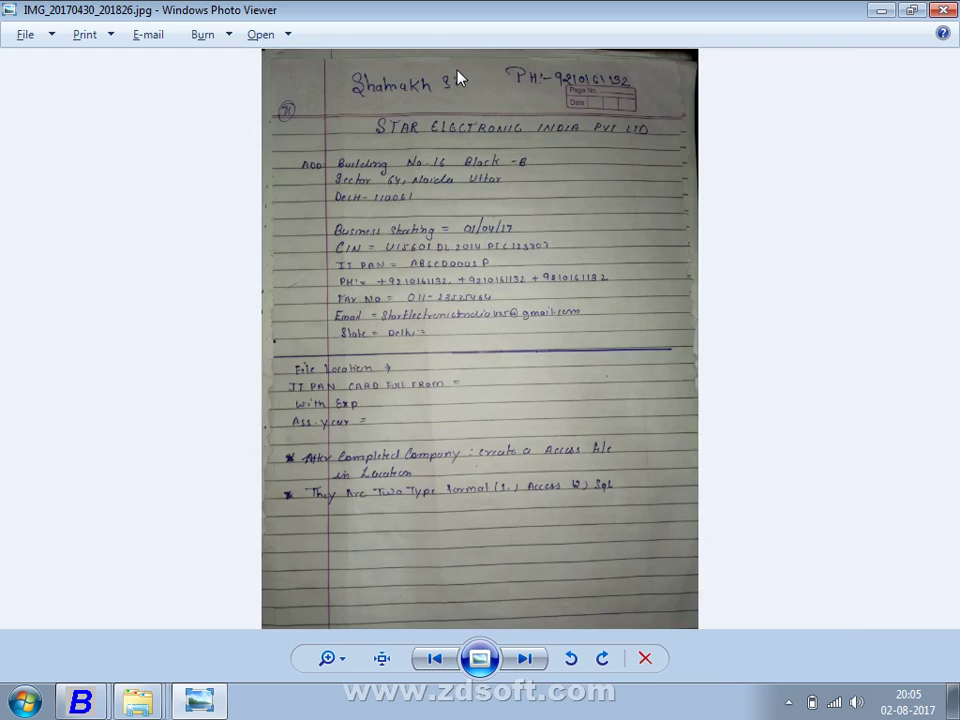
key(Right)
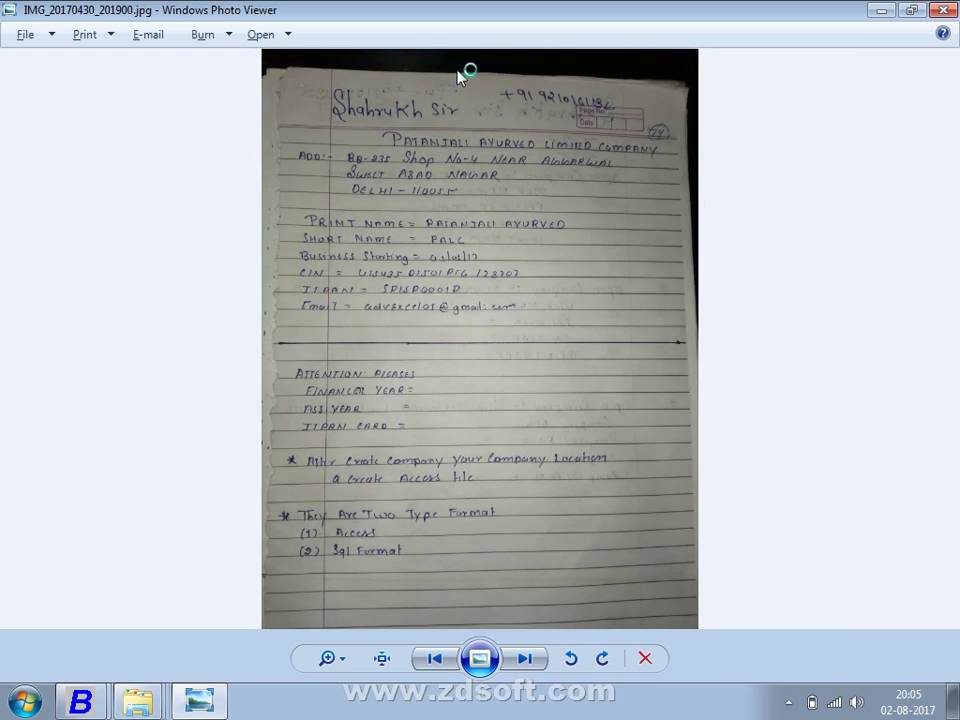
scroll(671, 345, up, 2)
drag(644, 191, 598, 418)
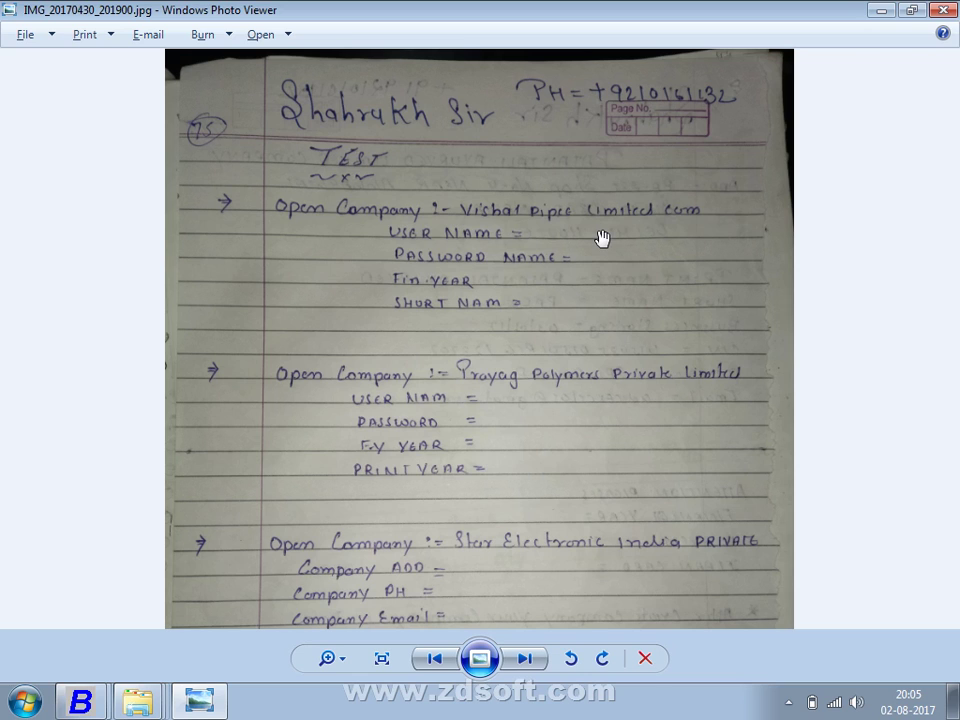
key(alt+Tab)
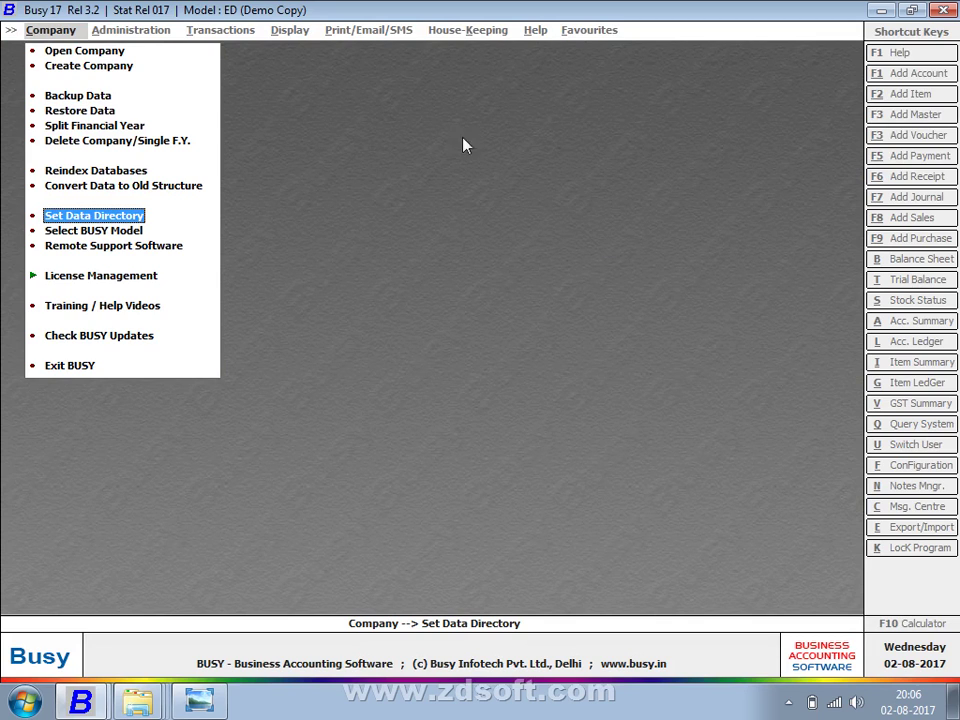
key(alt+Tab)
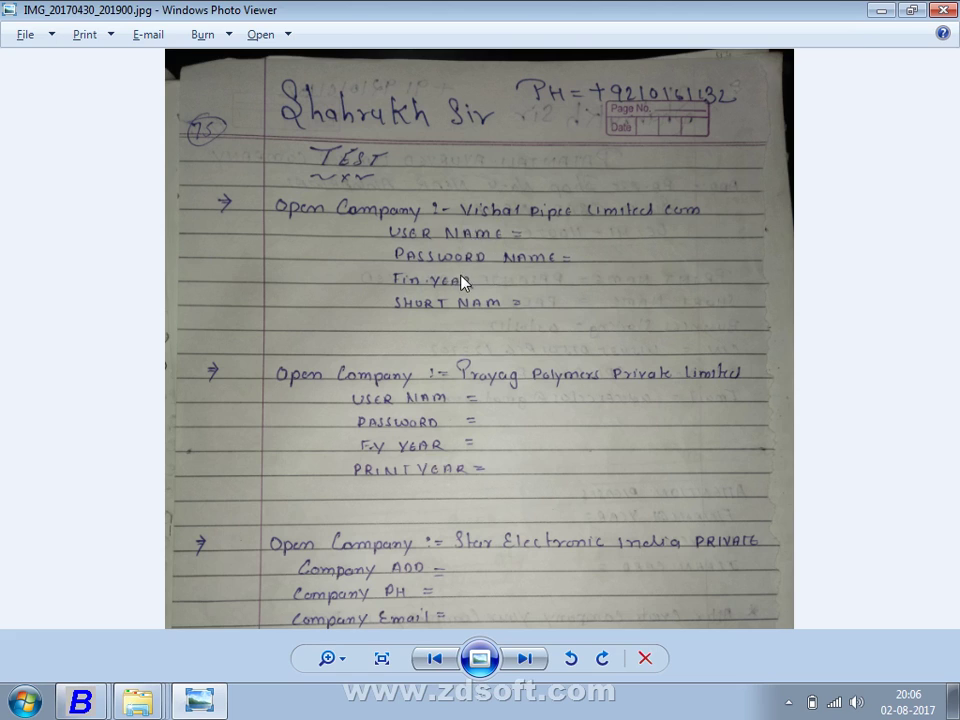
key(alt+Tab)
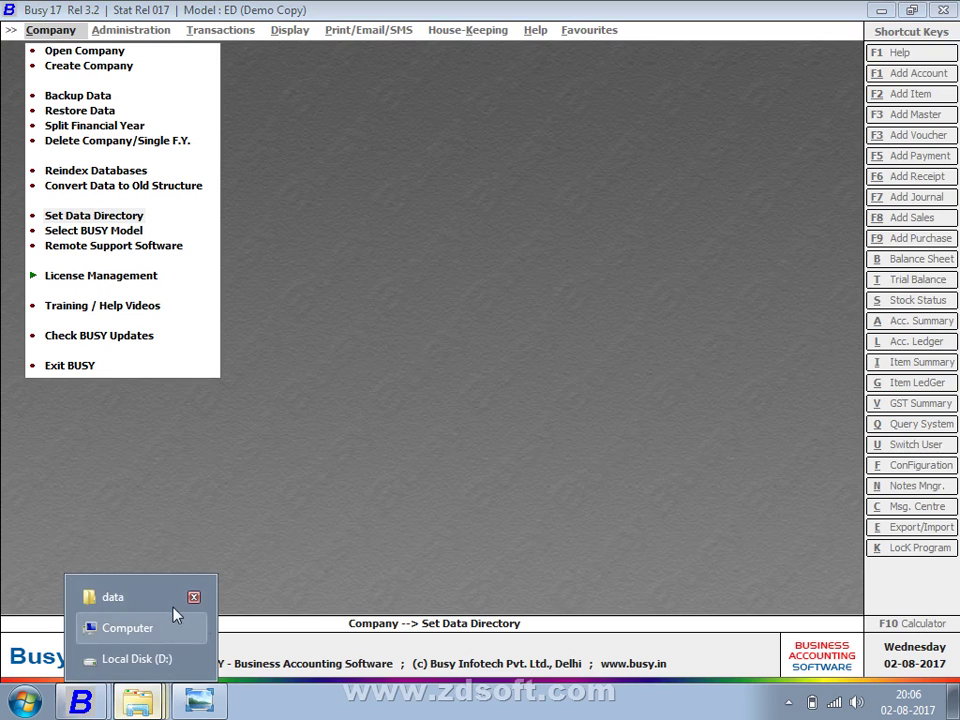
click(165, 598)
key(alt+Tab)
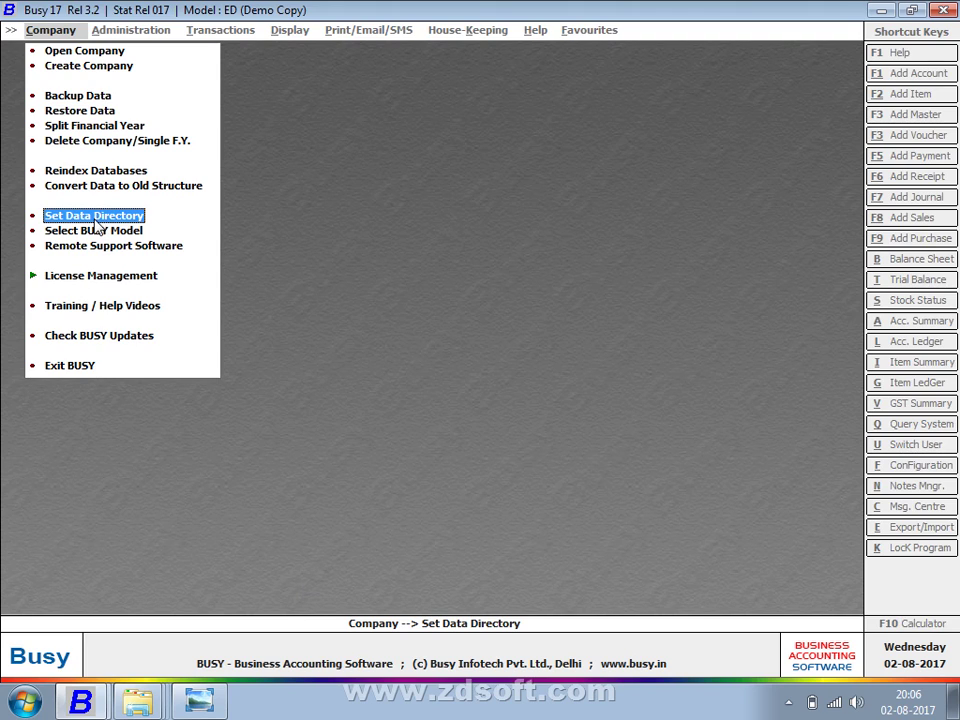
Set Busy's data directory manually to the folder D:\ALL-1
click(95, 218)
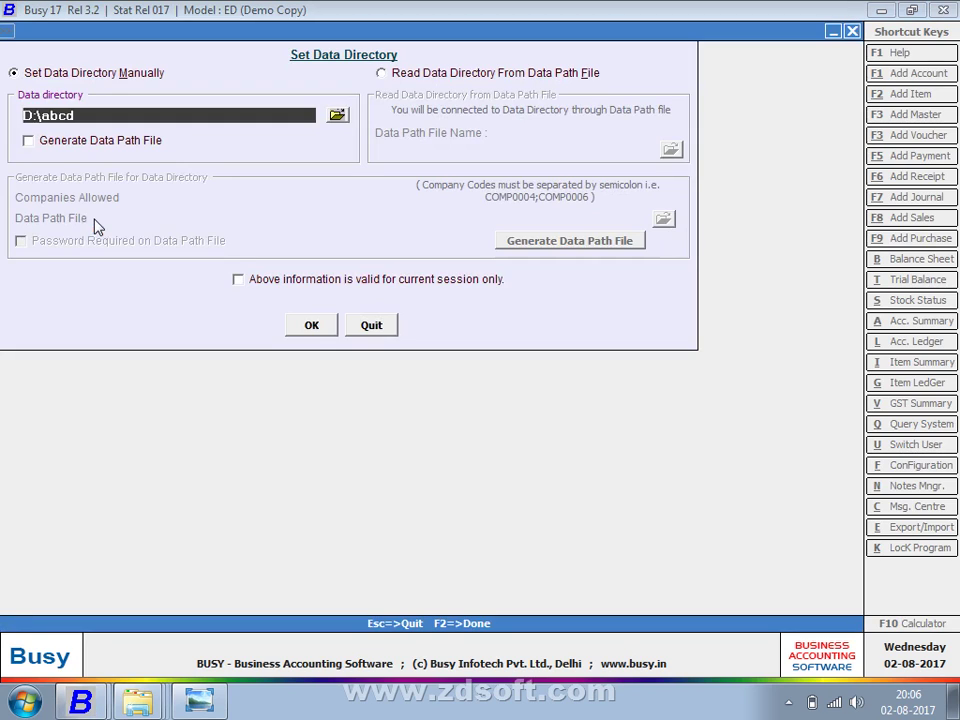
click(337, 115)
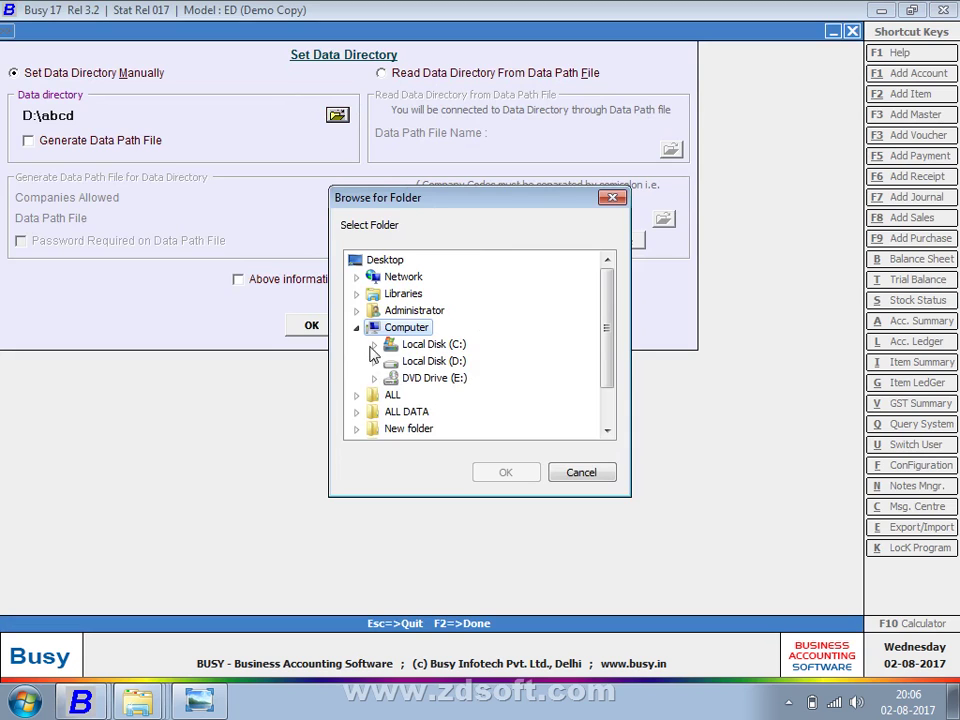
click(374, 361)
click(447, 360)
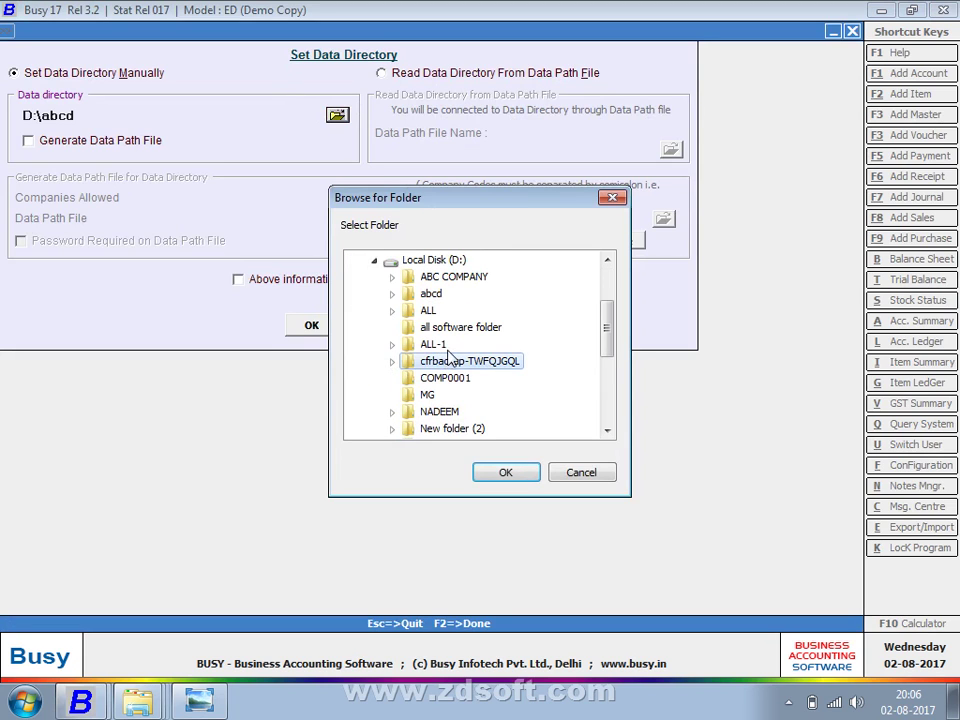
click(433, 344)
click(505, 472)
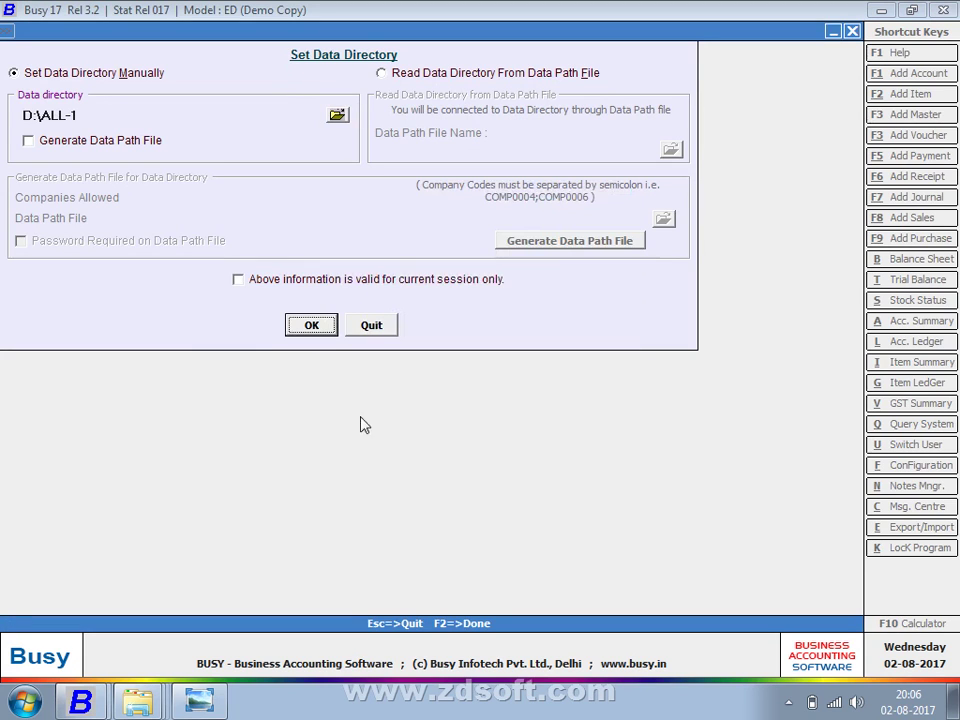
click(309, 322)
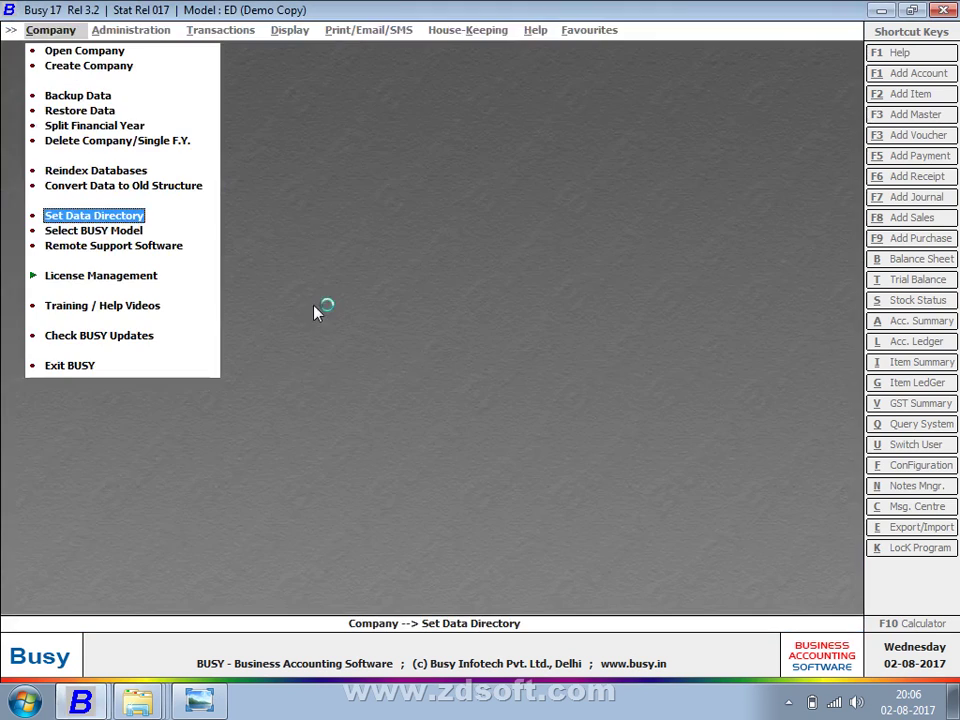
Try to open a company from the D:\ALL-1 directory and consult the handwritten TEST page again before returning to Busy
click(100, 52)
key(Return)
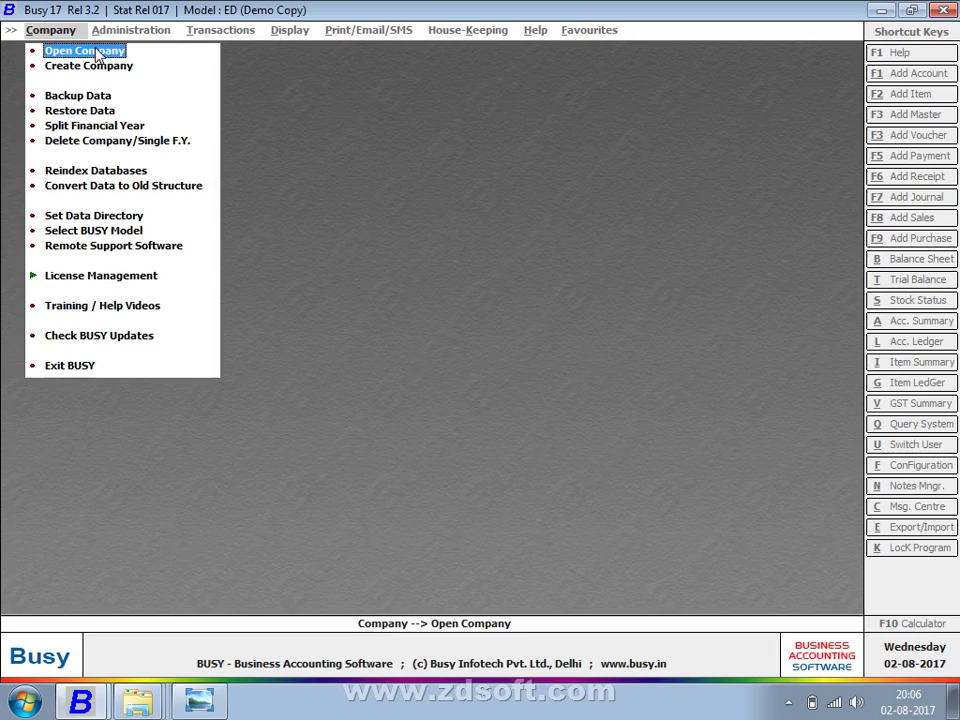
key(Escape)
key(alt+Tab)
key(alt+Tab)
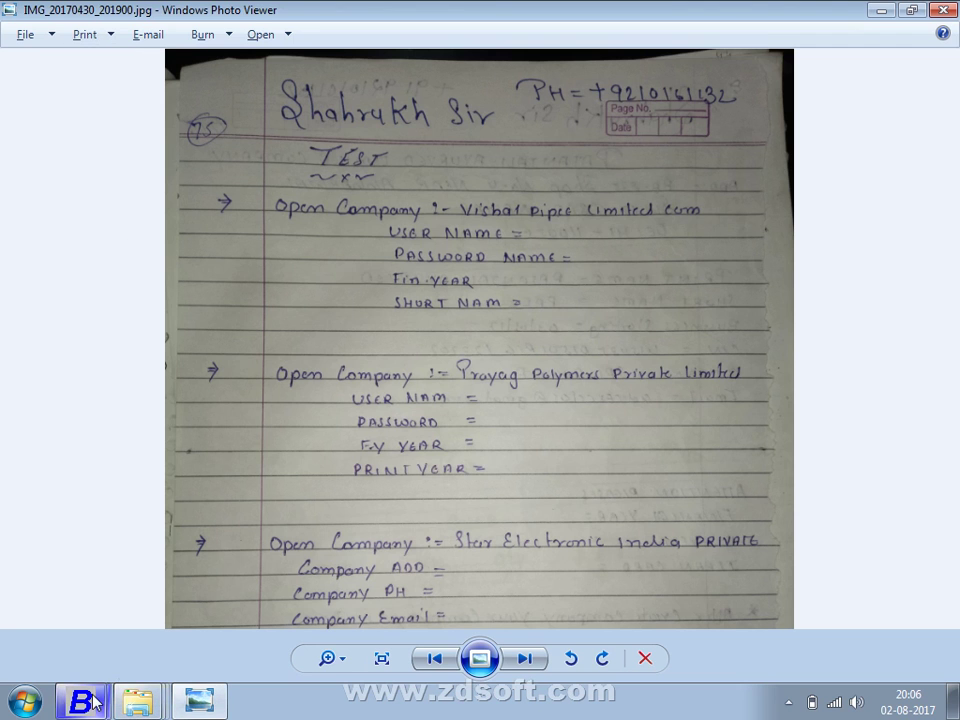
mouse_move(80, 700)
click(150, 655)
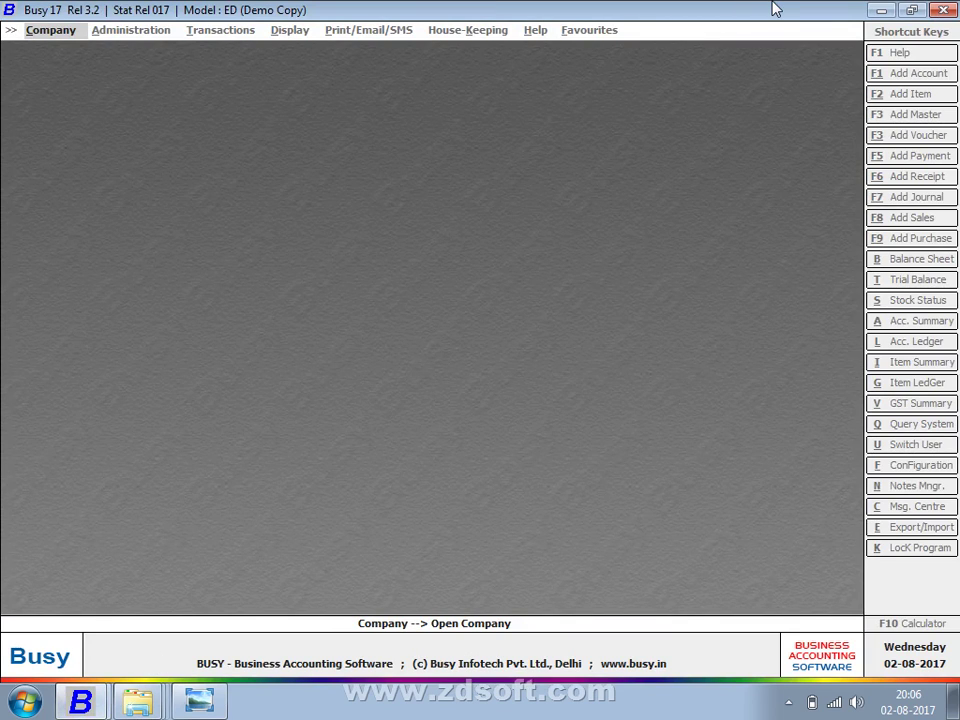
right_click(388, 711)
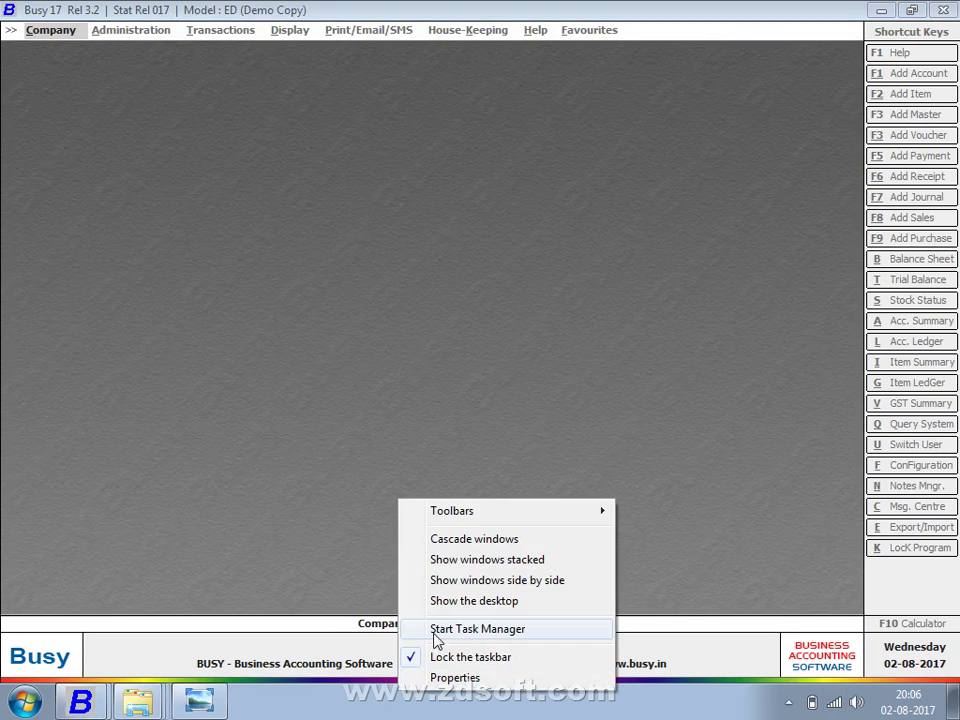
click(454, 602)
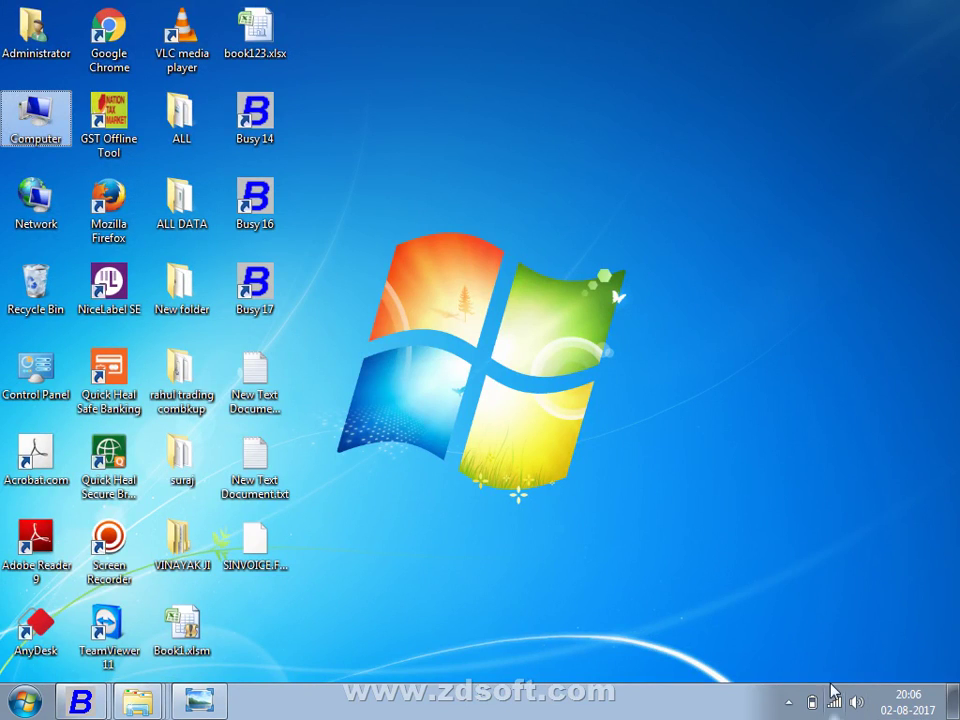
click(788, 702)
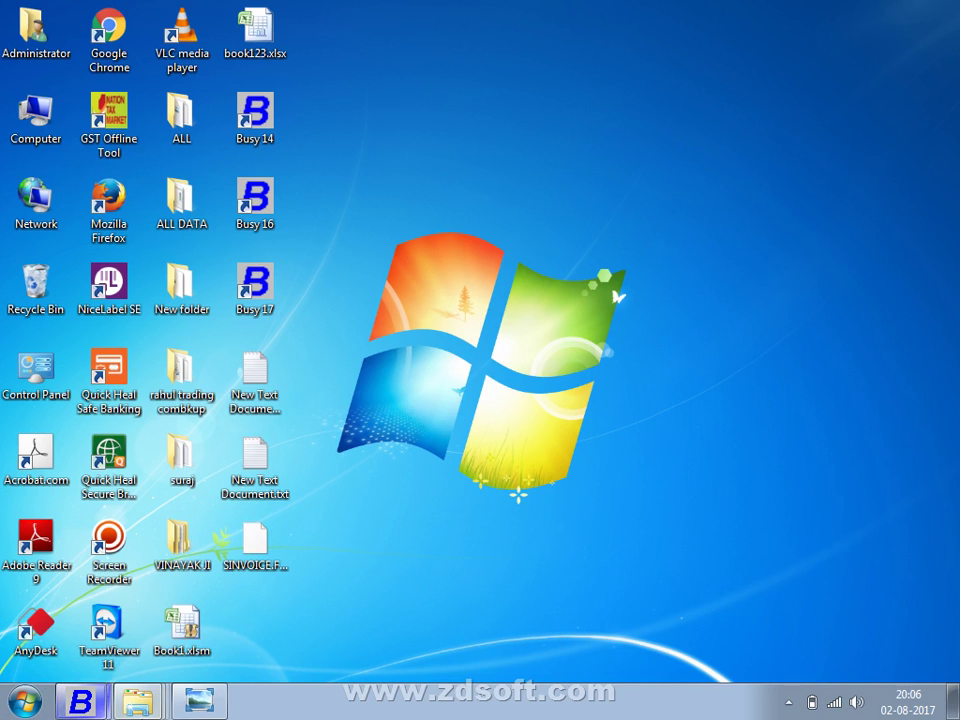
click(788, 703)
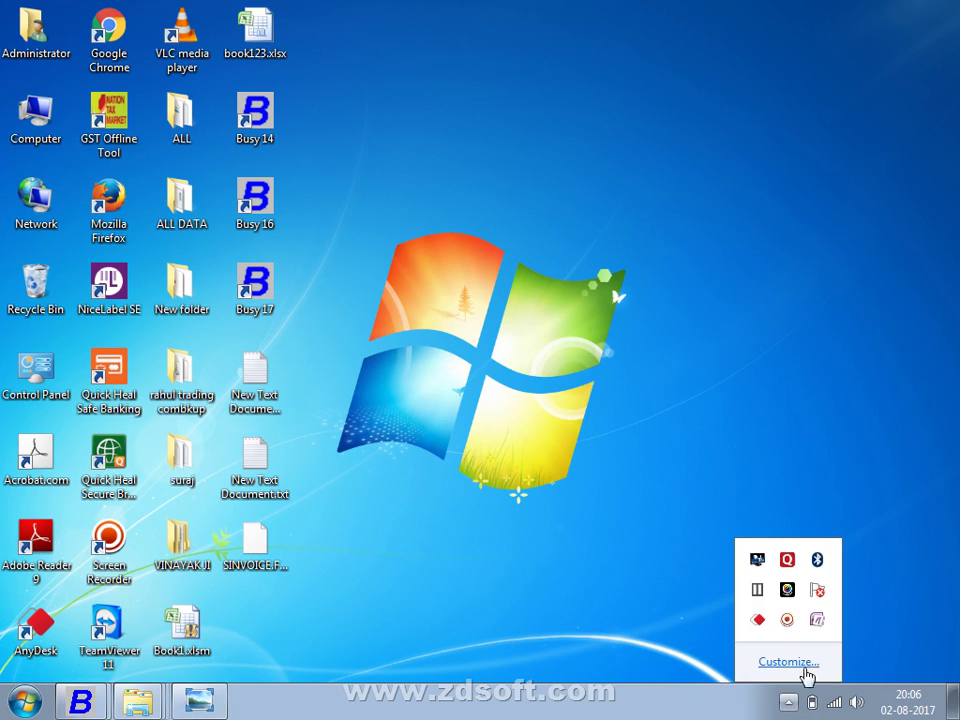
click(787, 620)
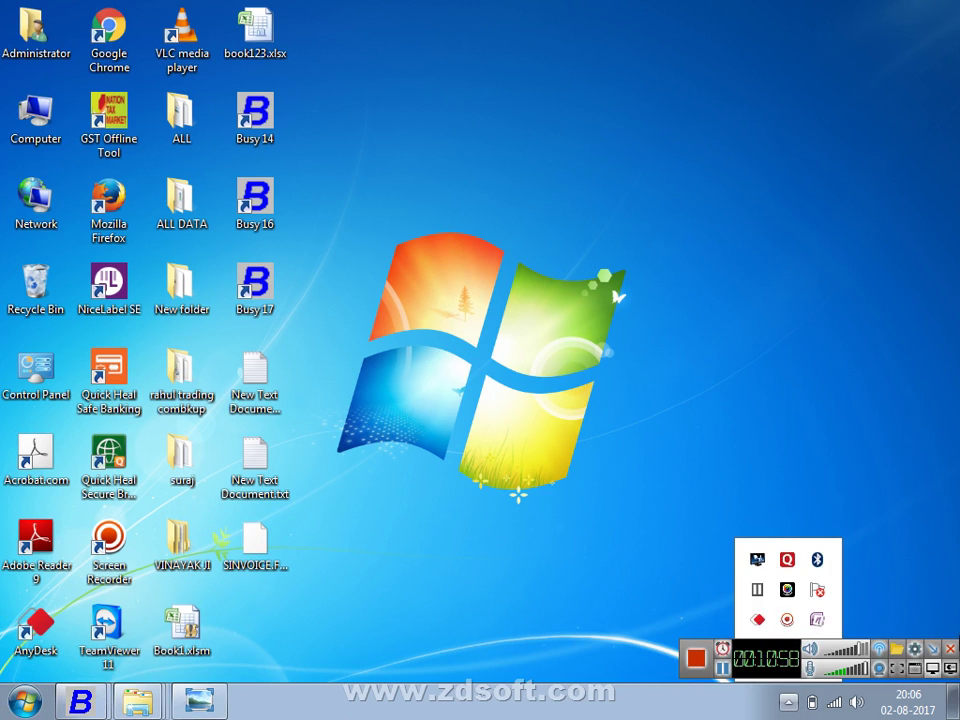